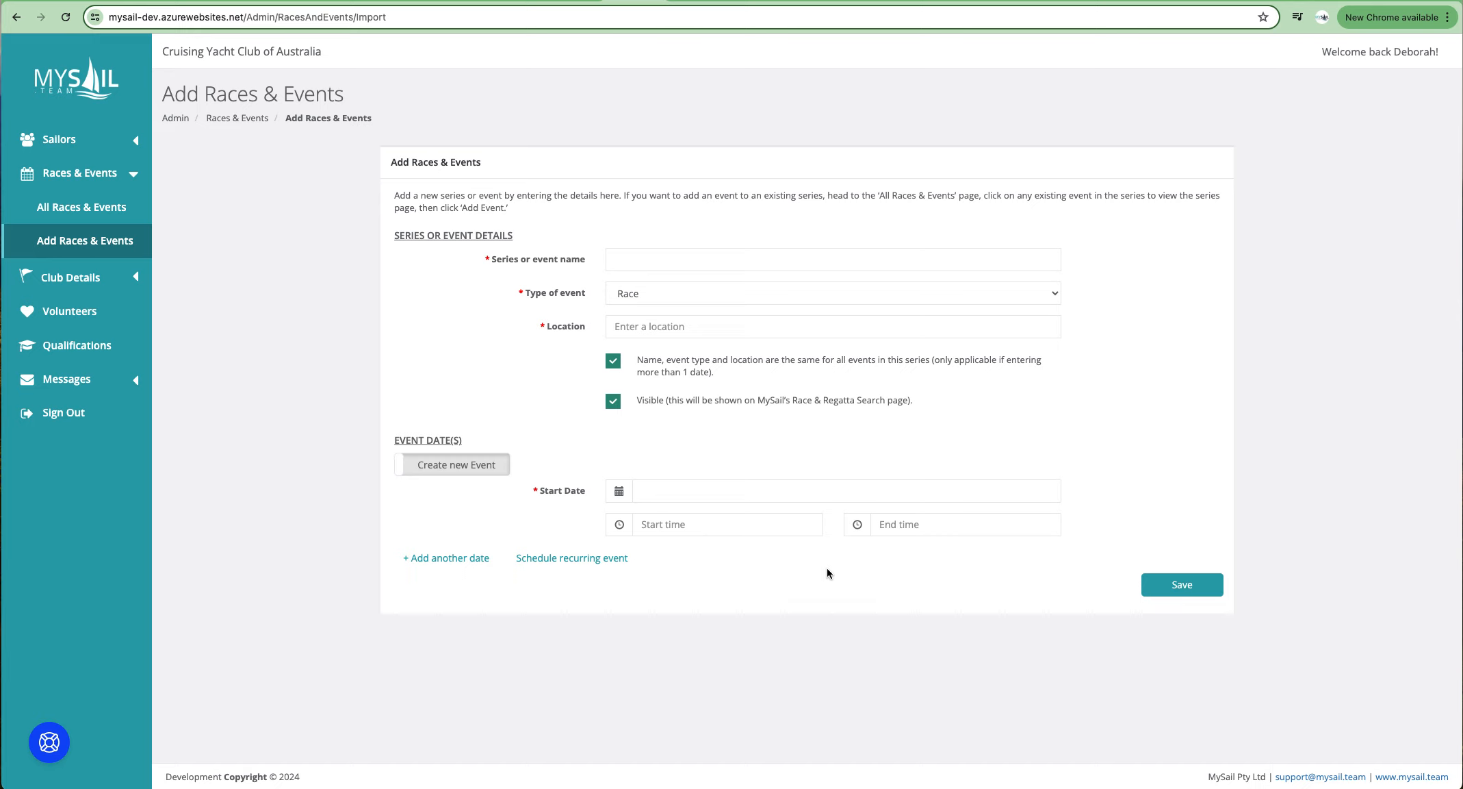
Step: Name the new event "Offshore race" and set its type to Offshore Race < 300 NM
{"action": "left_click", "coordinate": [635, 264]}
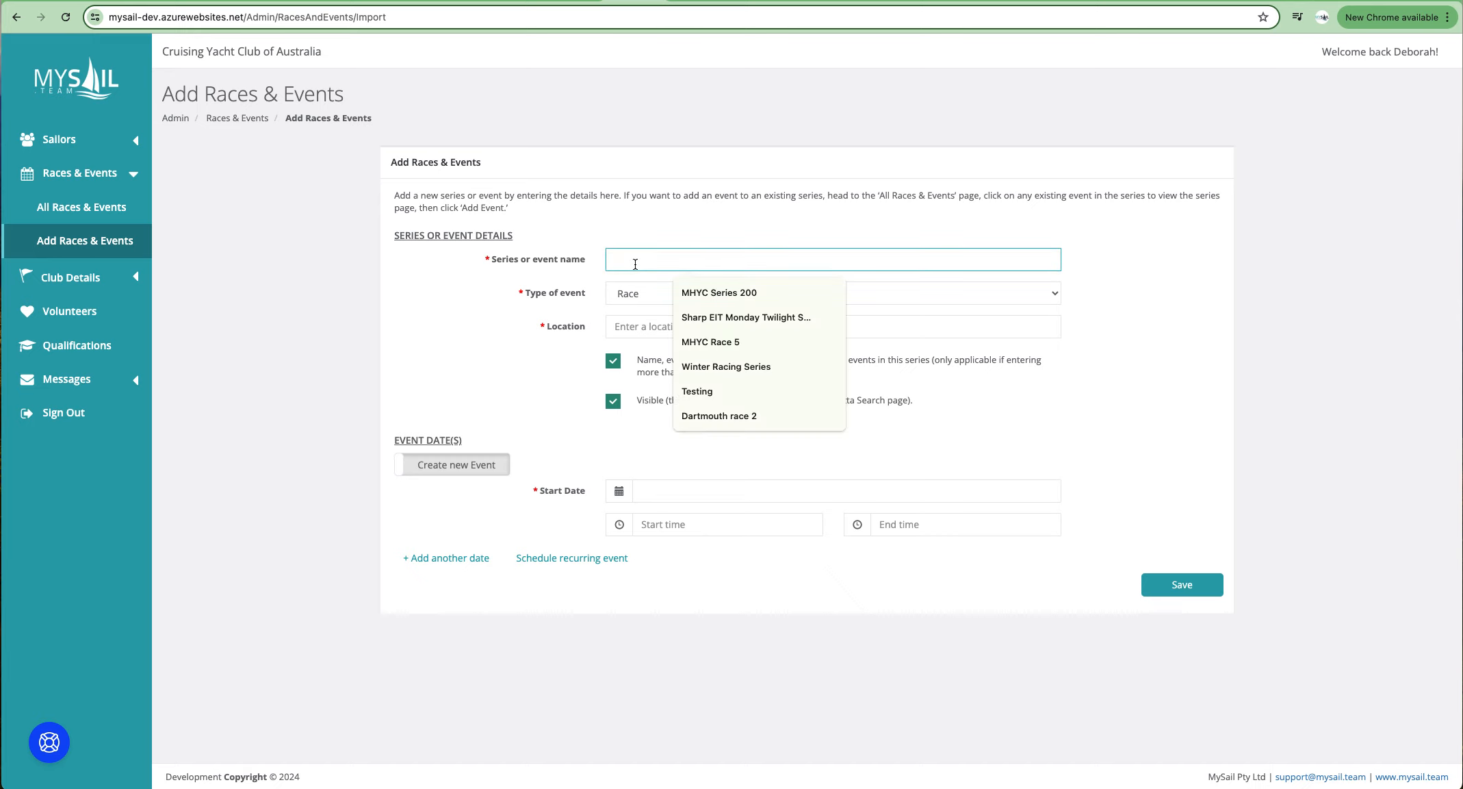
{"action": "type", "text": "Offshore series"}
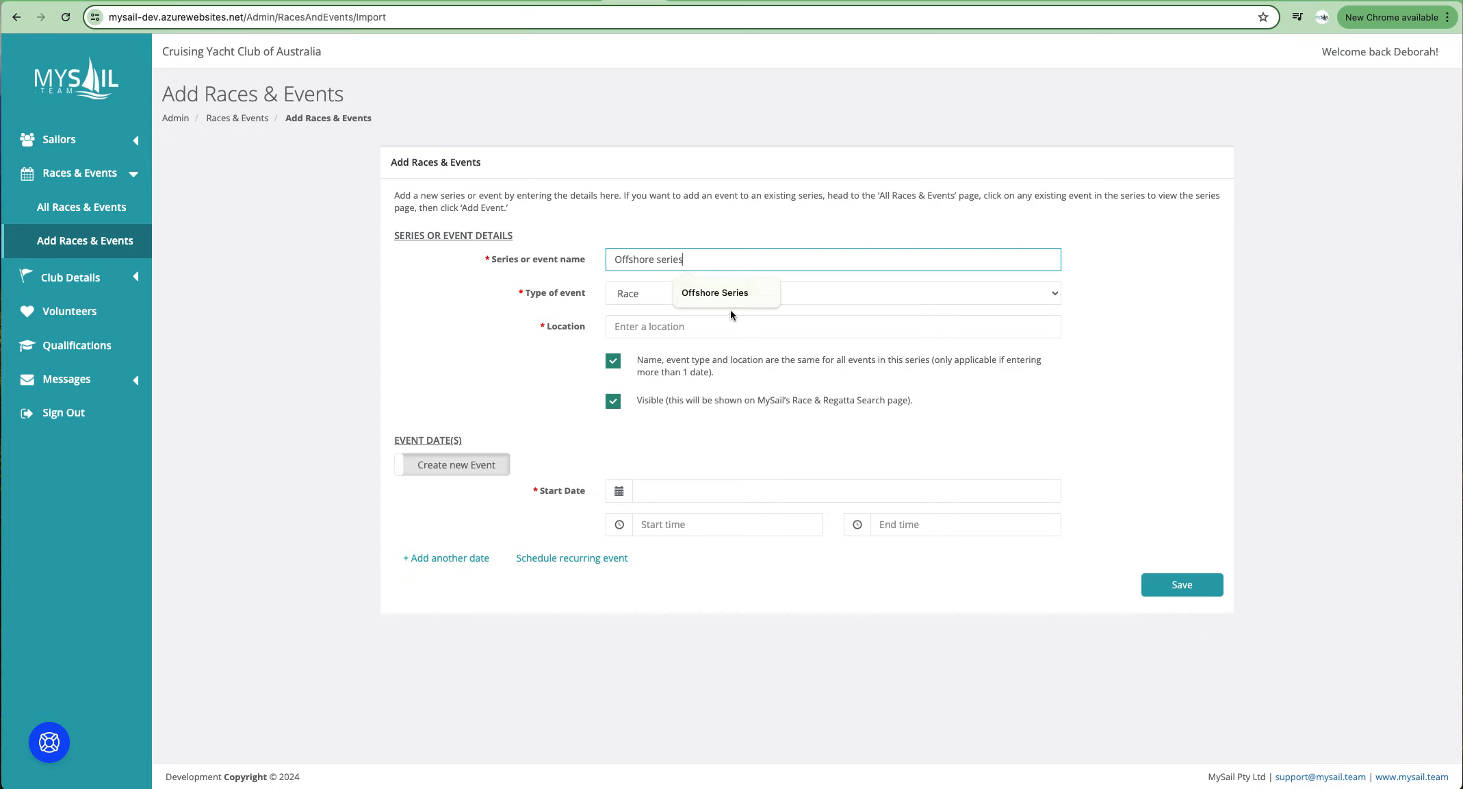
{"action": "left_click", "coordinate": [667, 293]}
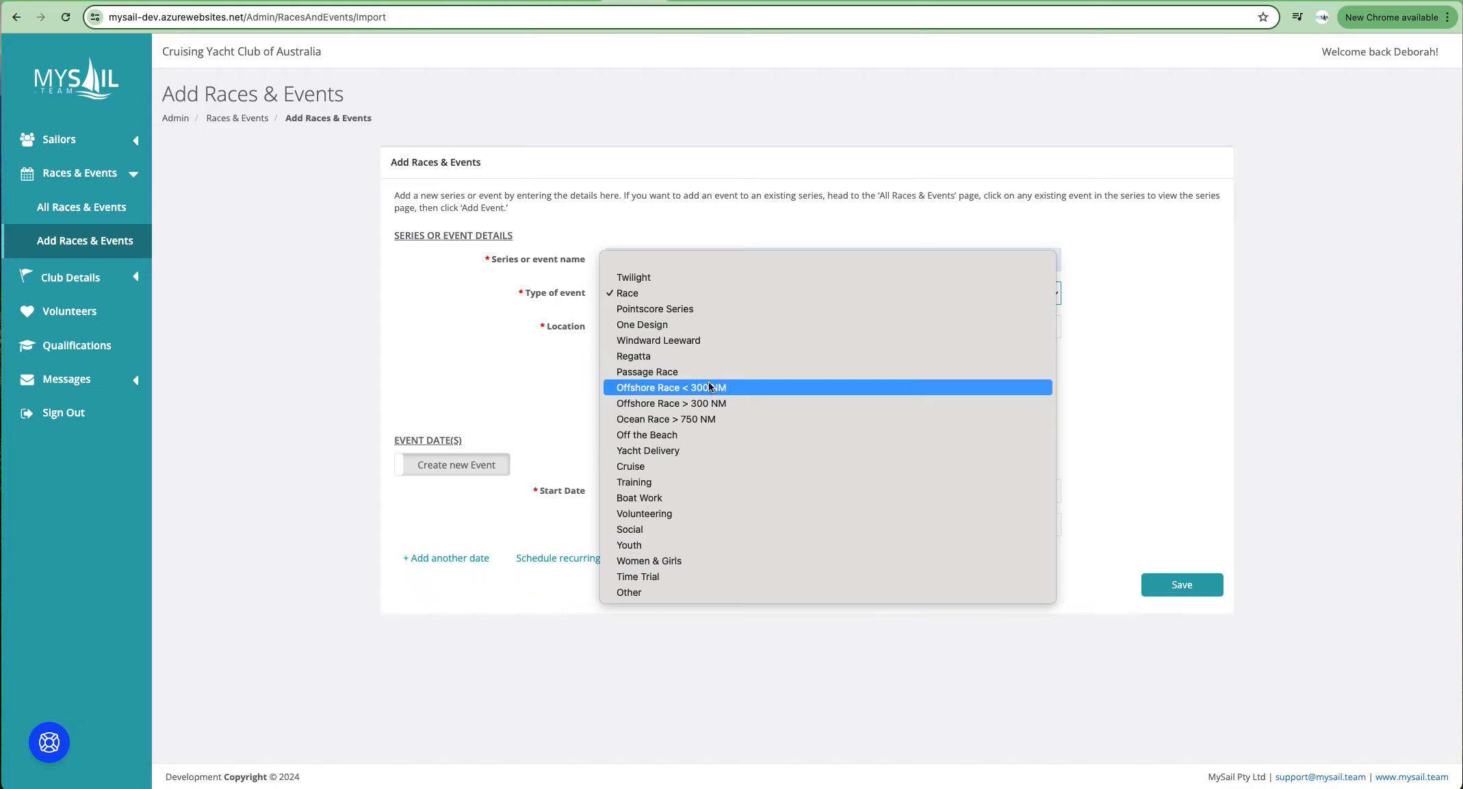
{"action": "left_click", "coordinate": [710, 388]}
{"action": "double_click", "coordinate": [666, 259]}
{"action": "type", "text": "race"}
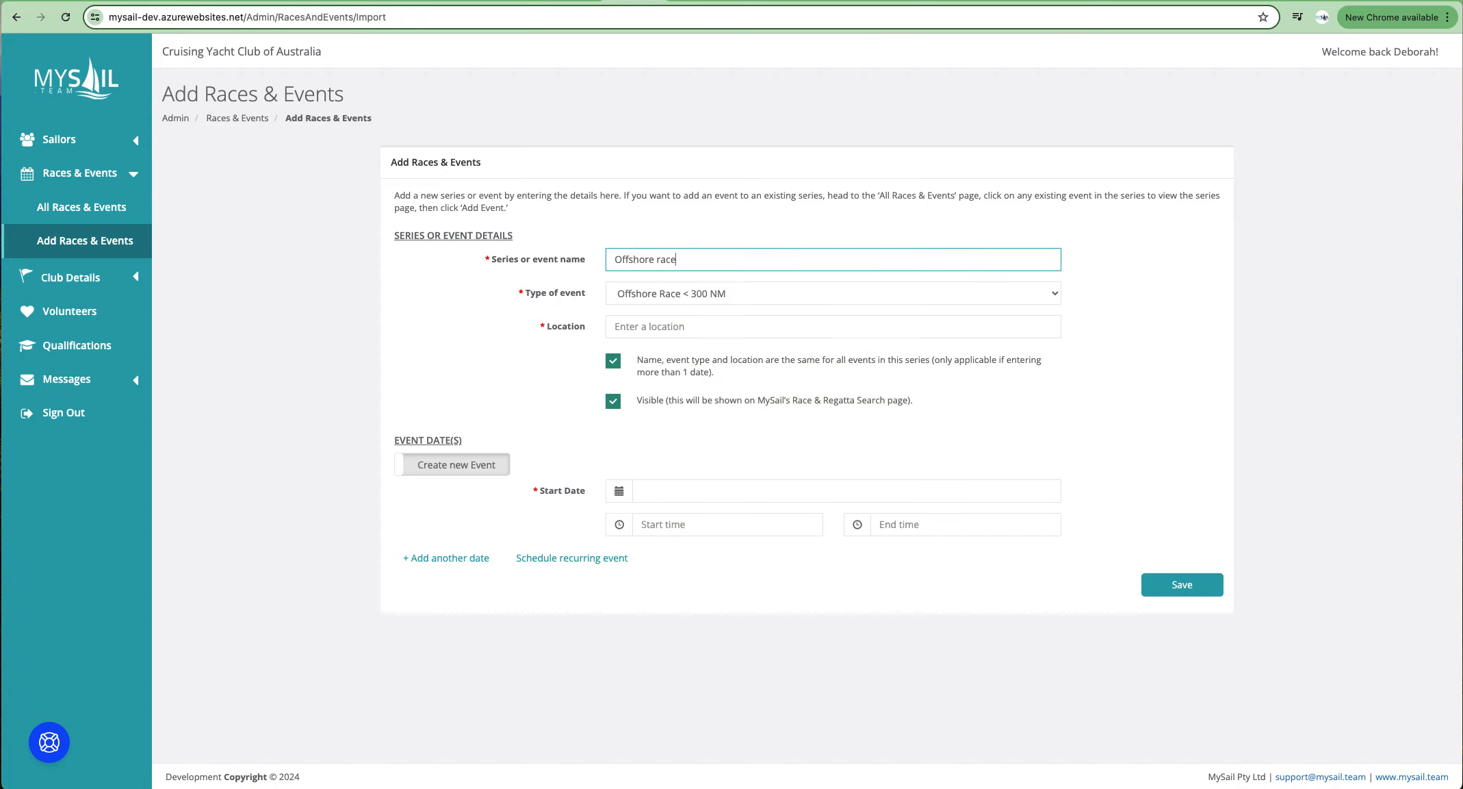
Step: Set the event's location to Sydney NSW, Australia
{"action": "left_click", "coordinate": [663, 329]}
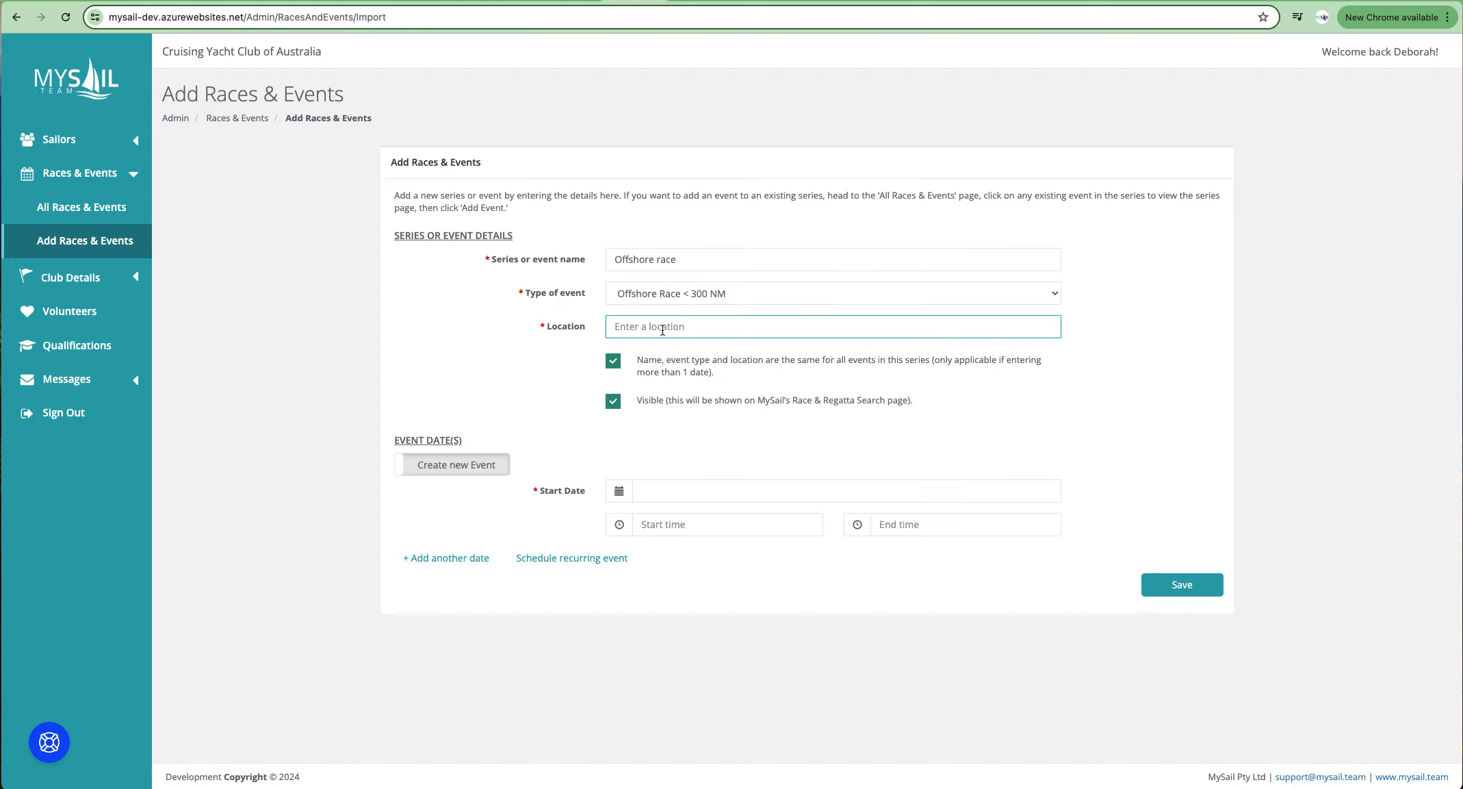
{"action": "type", "text": "sydn"}
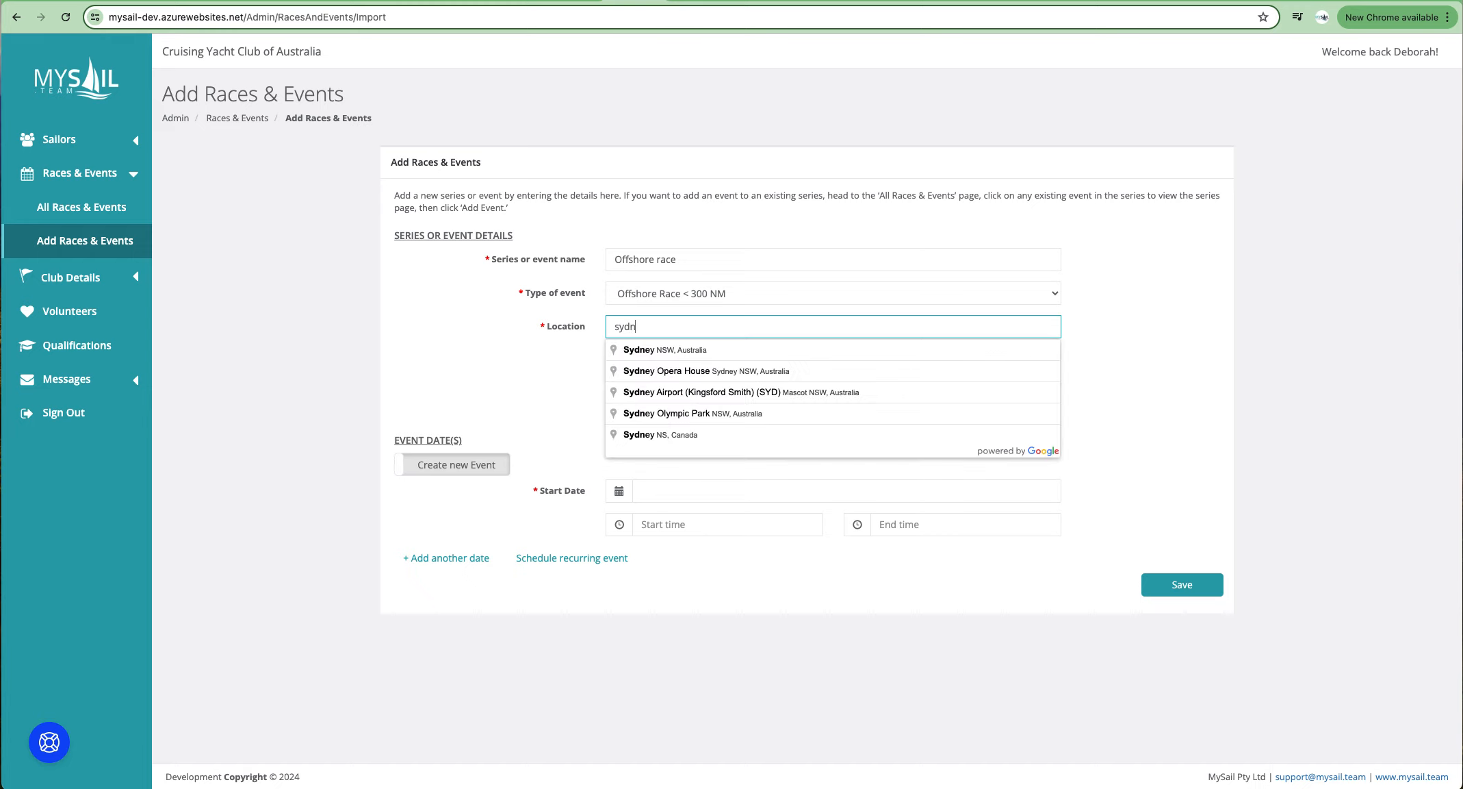
{"action": "left_click", "coordinate": [676, 350]}
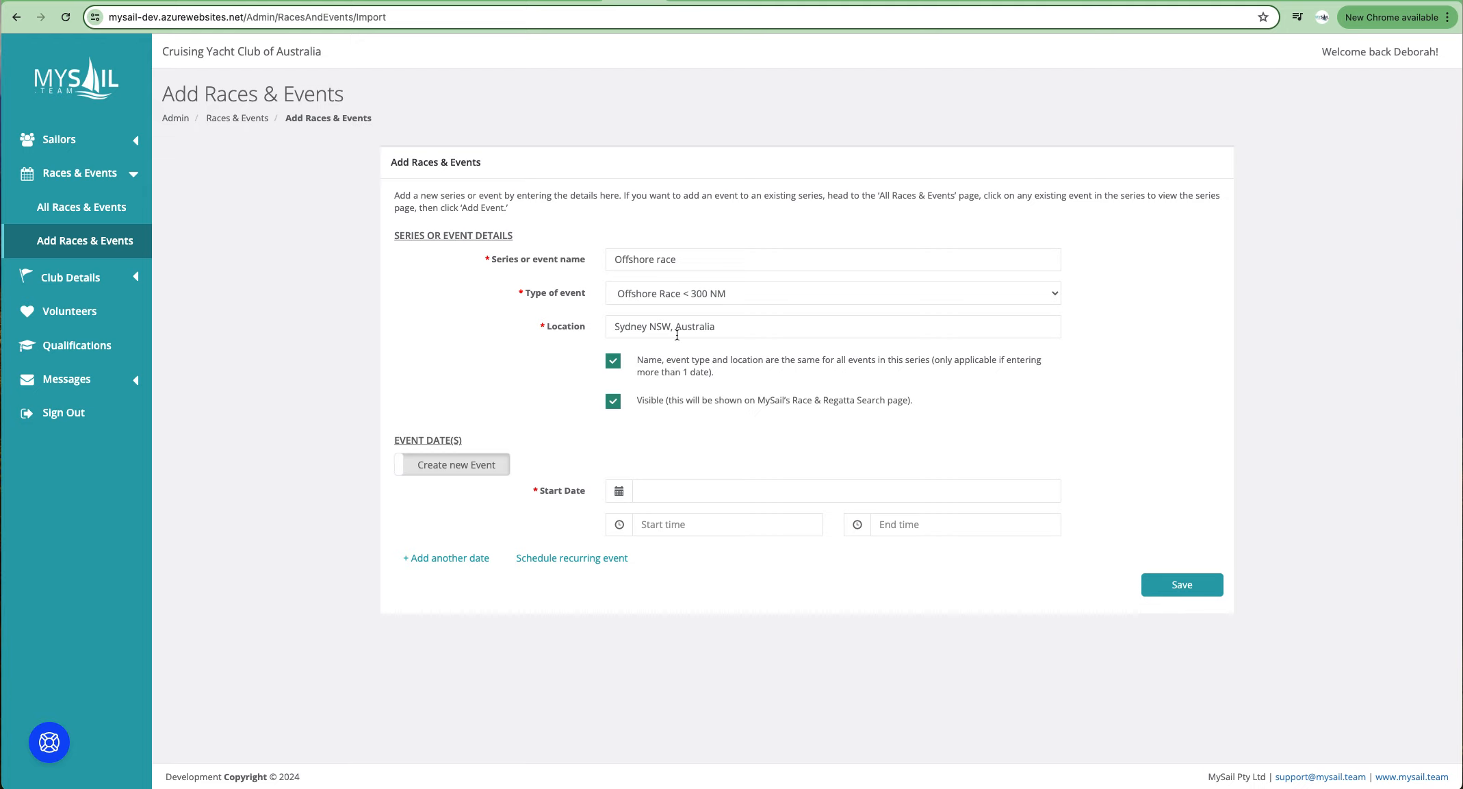
Step: Set the event's start date to 28/09/2024
{"action": "left_click", "coordinate": [620, 492]}
{"action": "left_click", "coordinate": [749, 516]}
{"action": "left_click", "coordinate": [750, 518]}
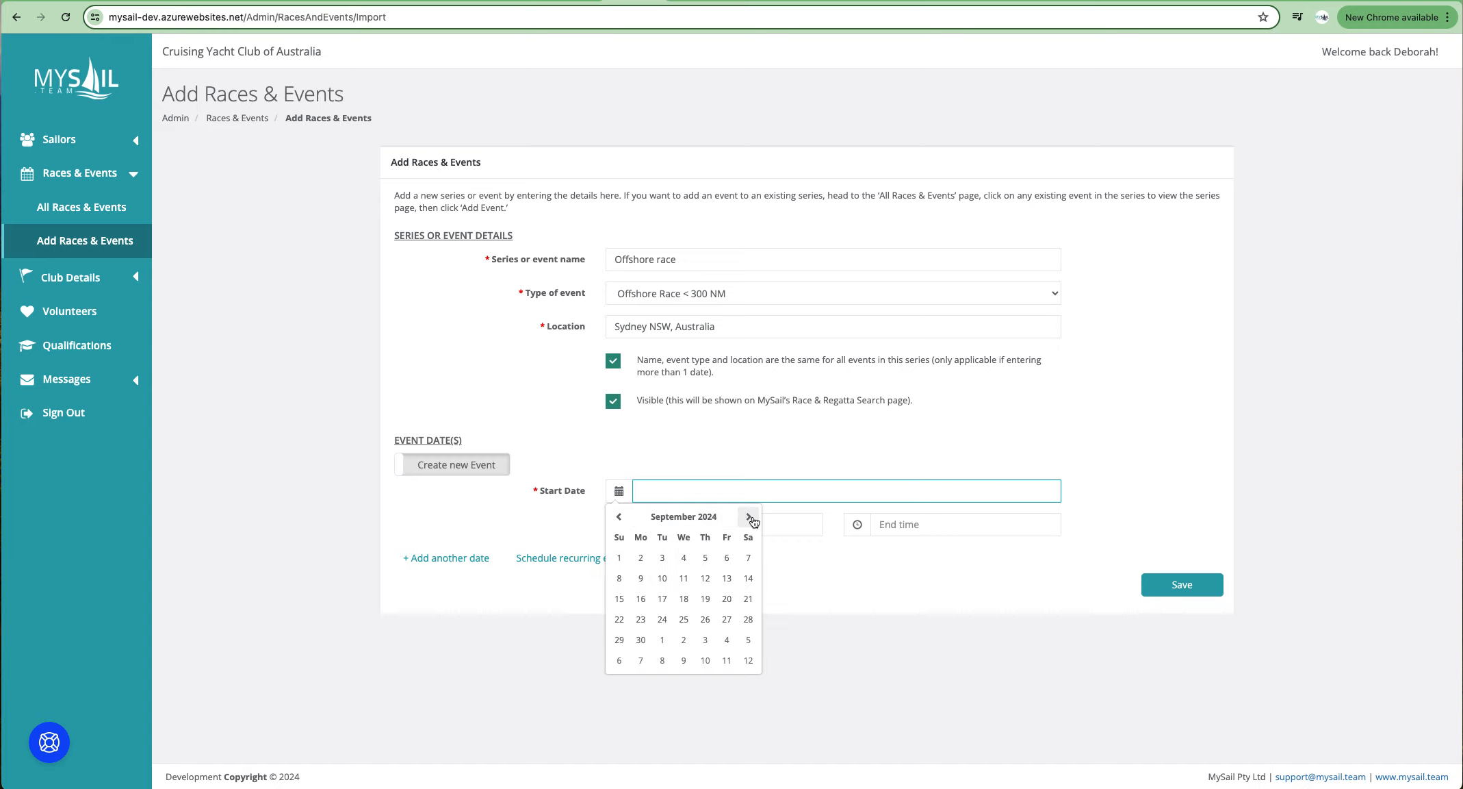
{"action": "left_click", "coordinate": [748, 619]}
Step: Set the event's start time to 10:00 AM and save it, staying on the form for adding another series
{"action": "left_click", "coordinate": [616, 526]}
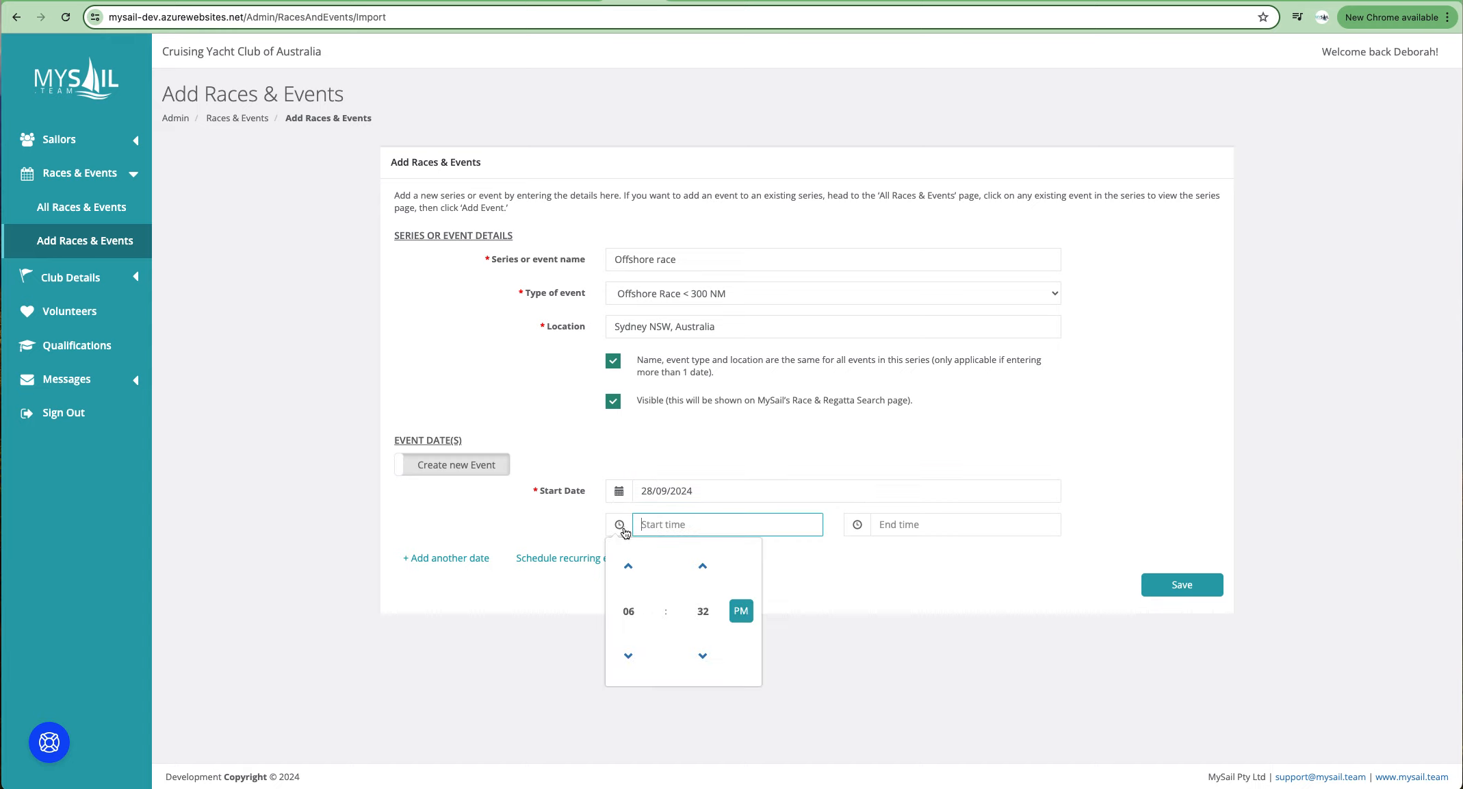
{"action": "left_click", "coordinate": [623, 609]}
{"action": "left_click", "coordinate": [702, 632]}
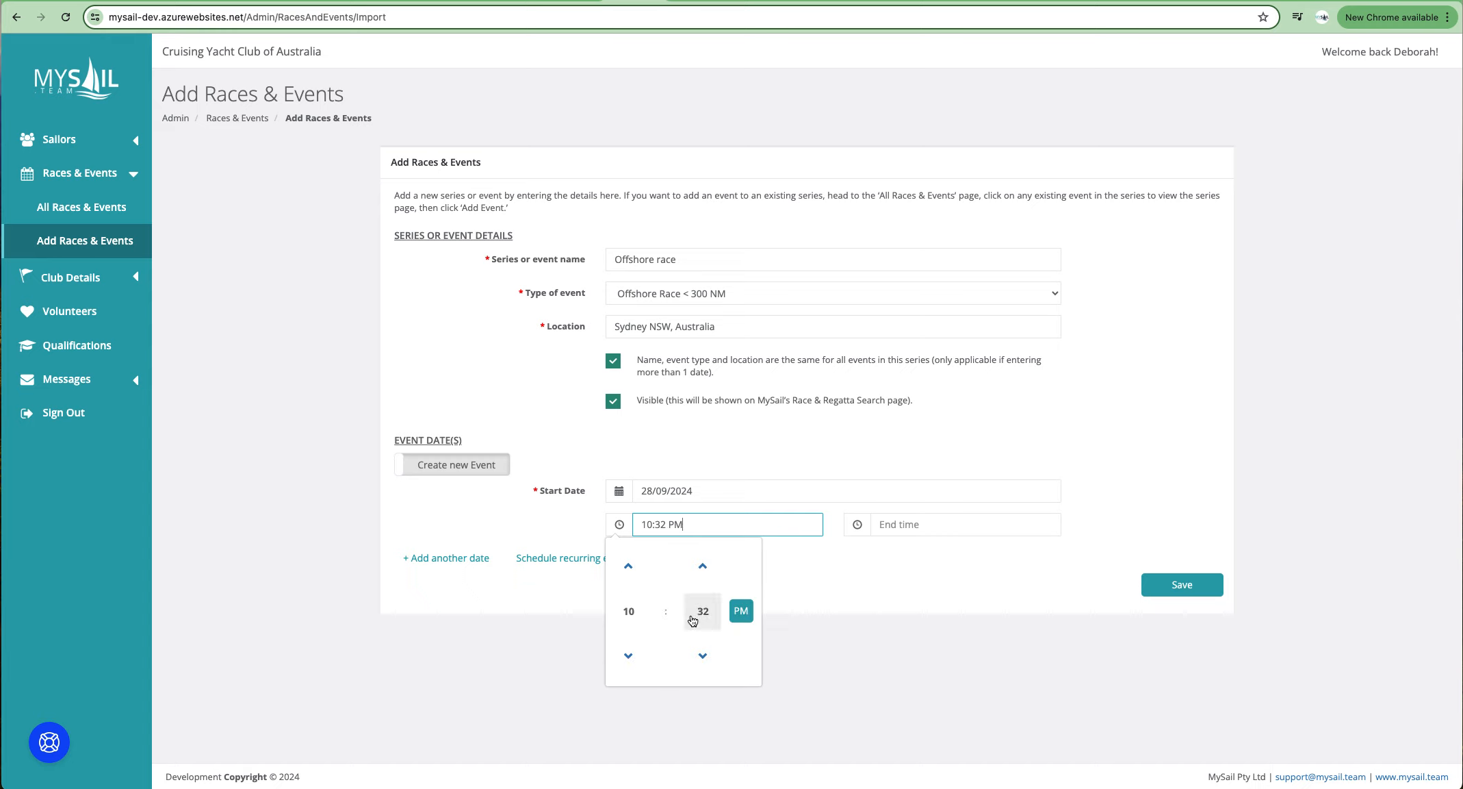
{"action": "left_click", "coordinate": [703, 613]}
{"action": "left_click", "coordinate": [627, 558]}
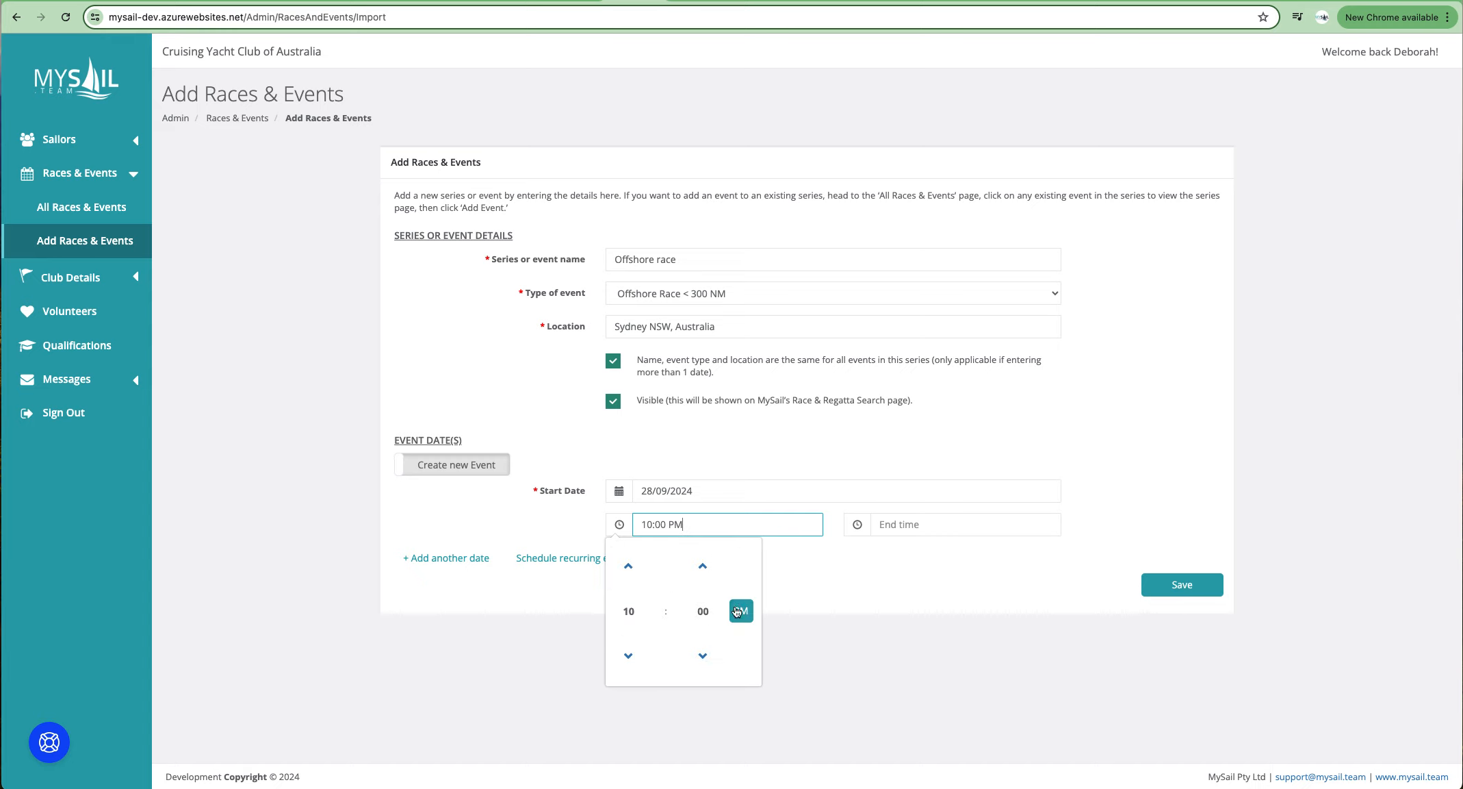
{"action": "left_click", "coordinate": [740, 610]}
{"action": "left_click", "coordinate": [810, 571]}
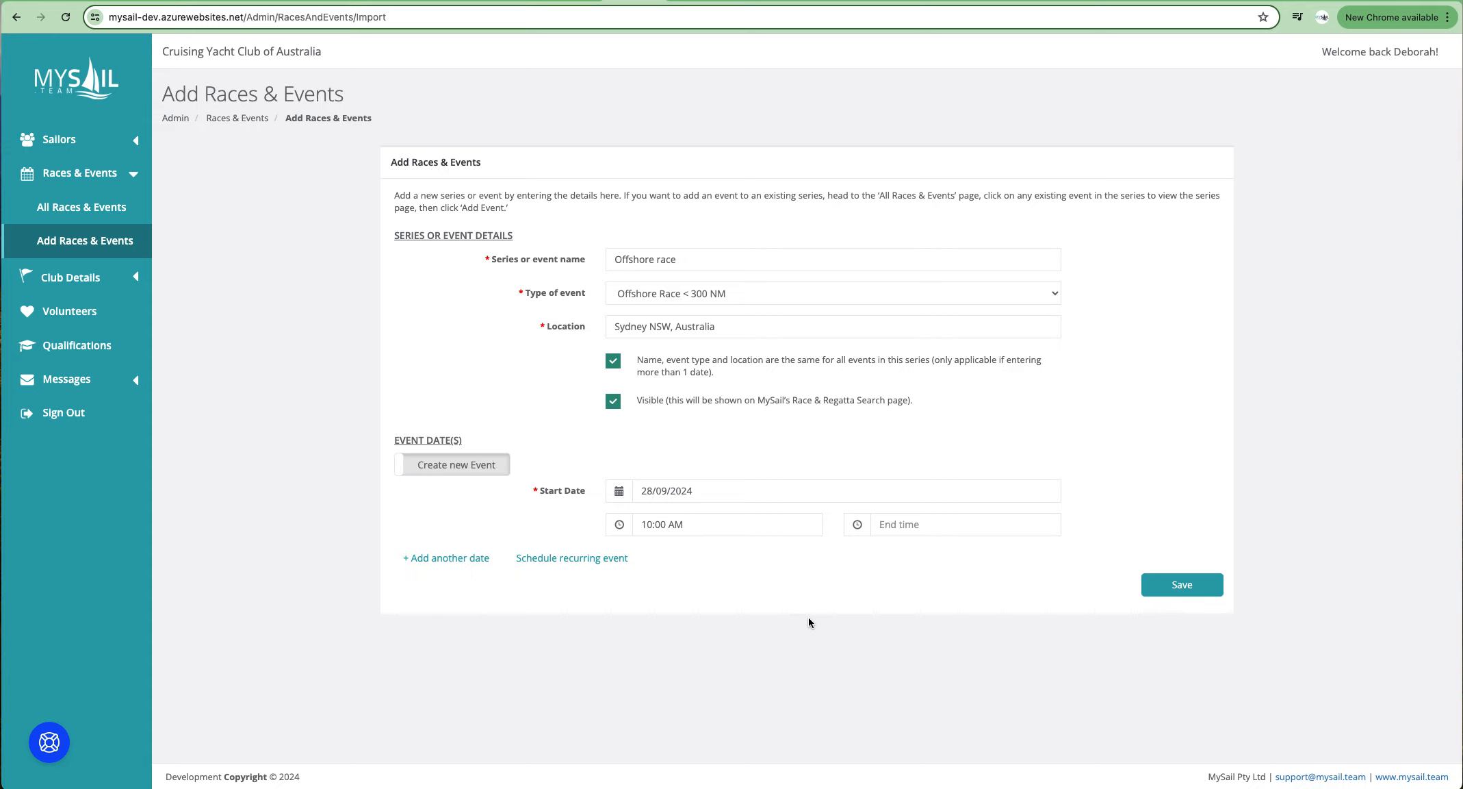
{"action": "left_click", "coordinate": [1184, 587]}
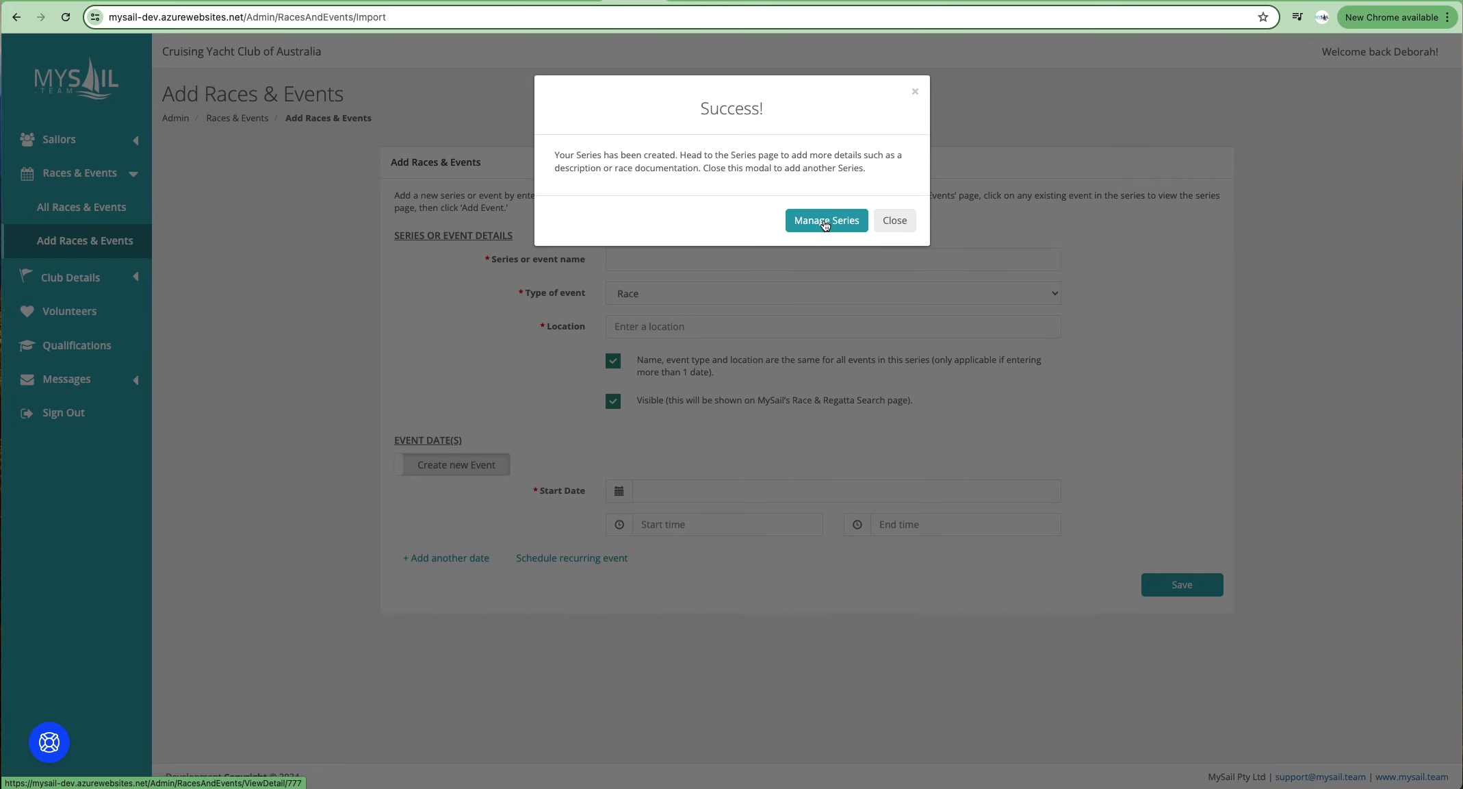
{"action": "left_click", "coordinate": [896, 220]}
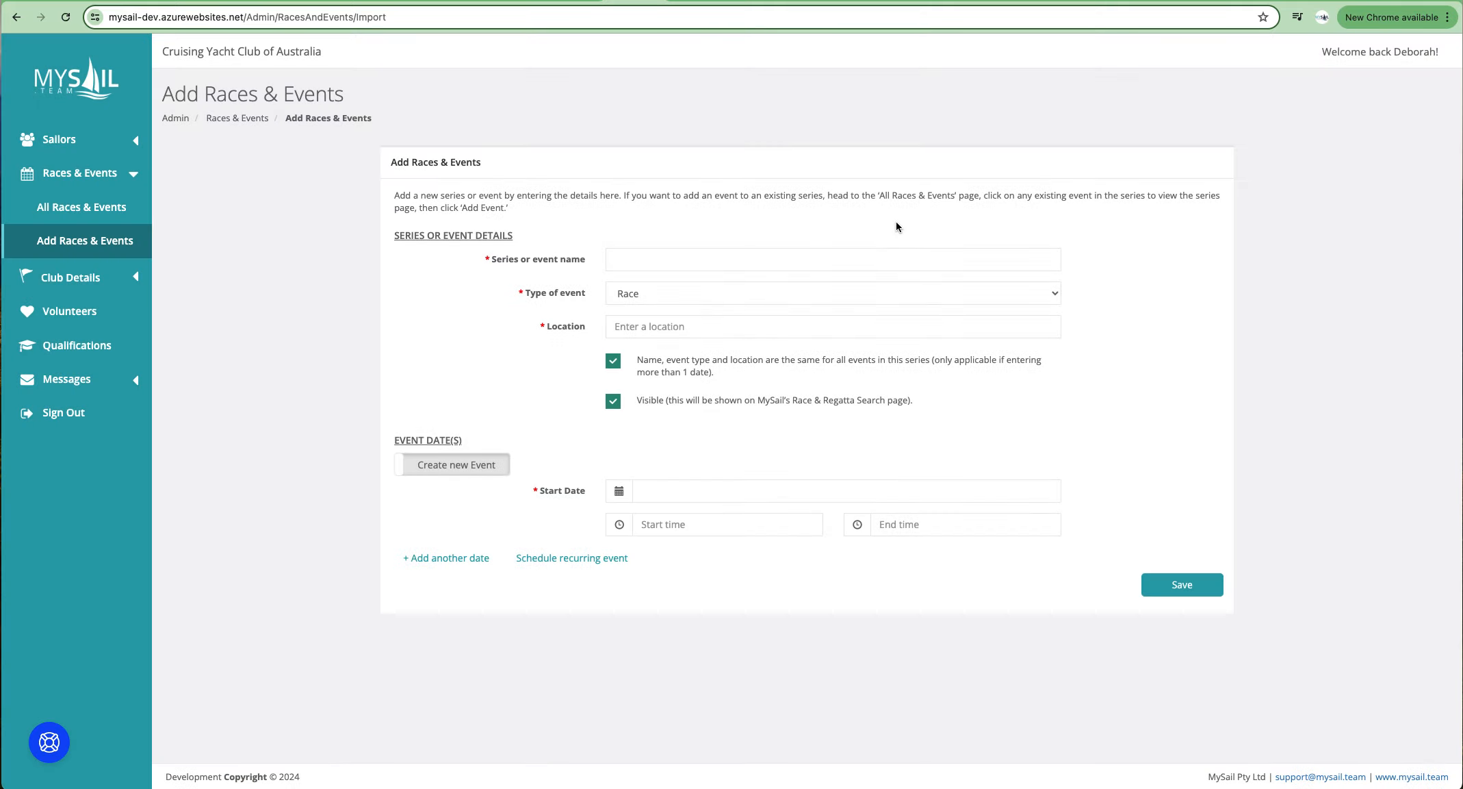
{"action": "left_click", "coordinate": [636, 259]}
{"action": "left_click", "coordinate": [543, 301]}
{"action": "left_click", "coordinate": [618, 259]}
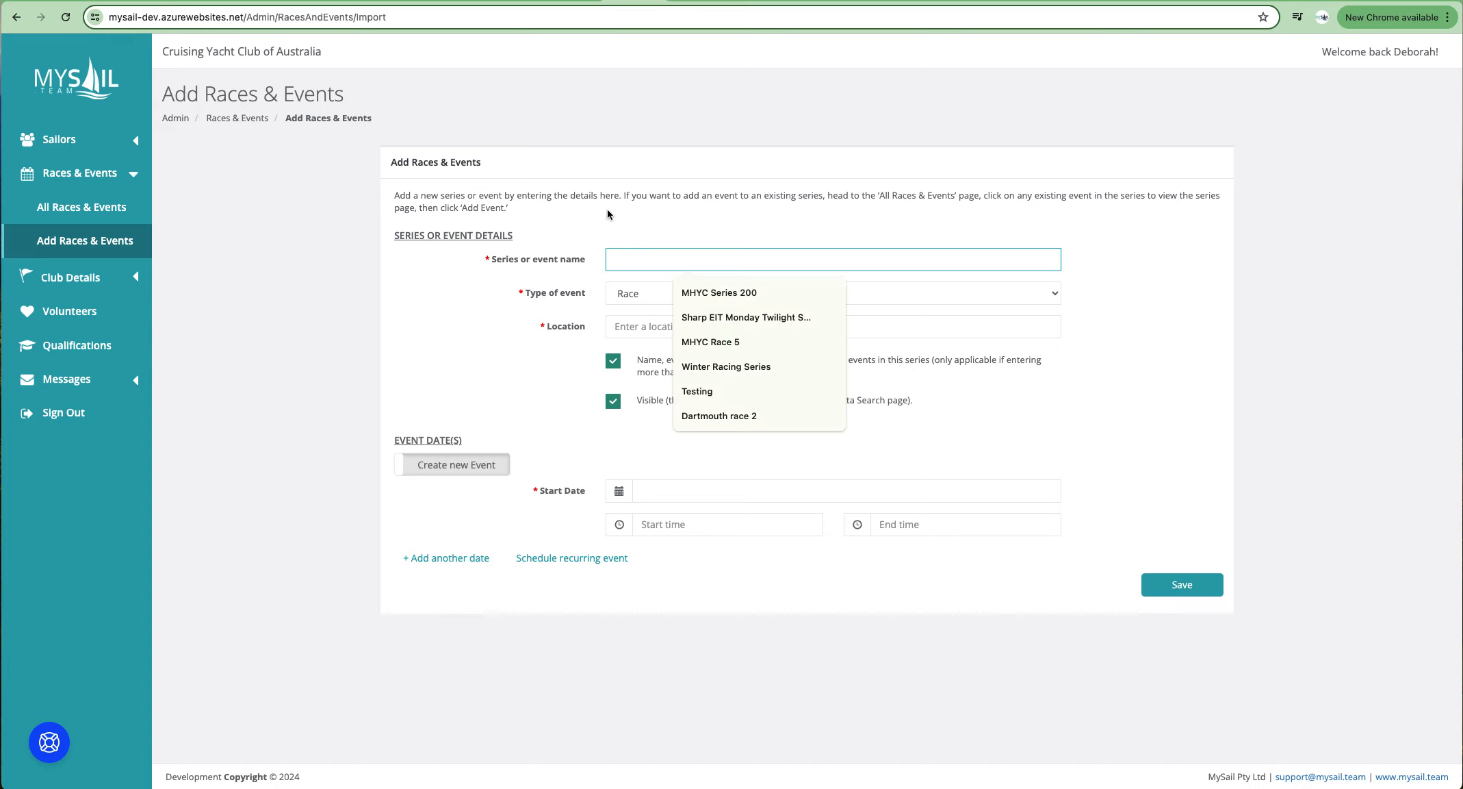
{"action": "left_click", "coordinate": [634, 230]}
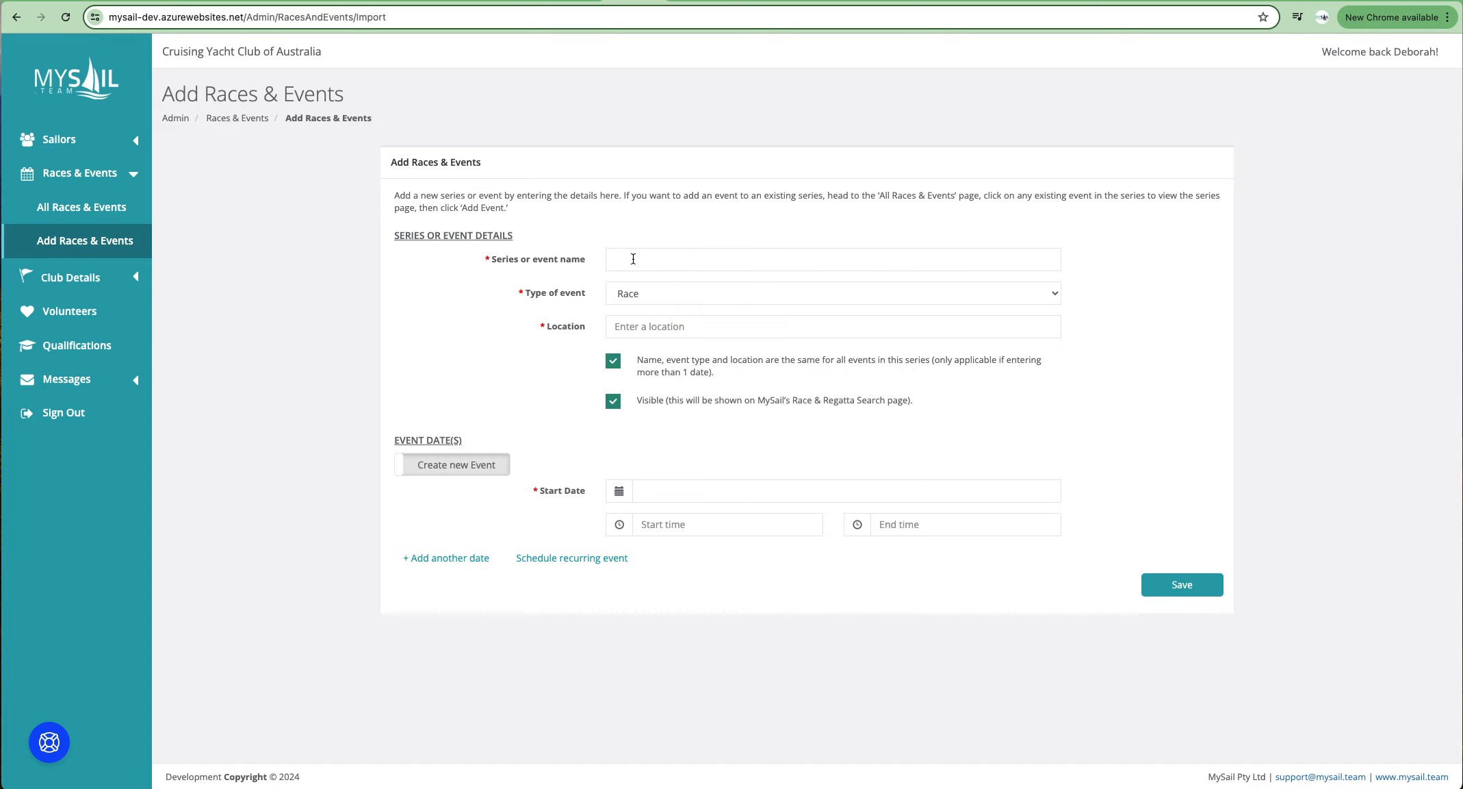
Step: Name the new series "Offshore race 2" and set its type to Offshore Race > 300 NM
{"action": "left_click", "coordinate": [631, 261]}
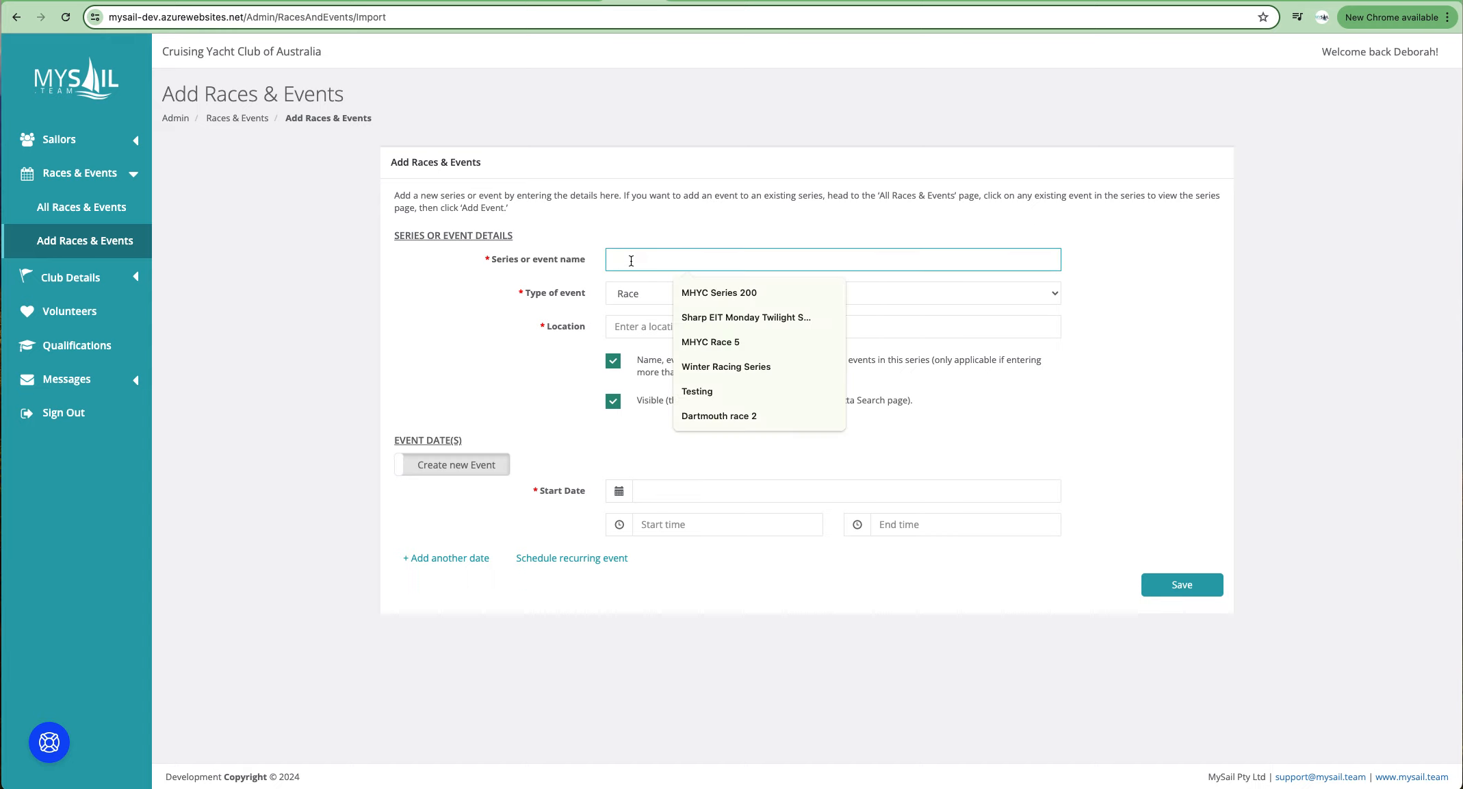
{"action": "type", "text": "Offshore ra"}
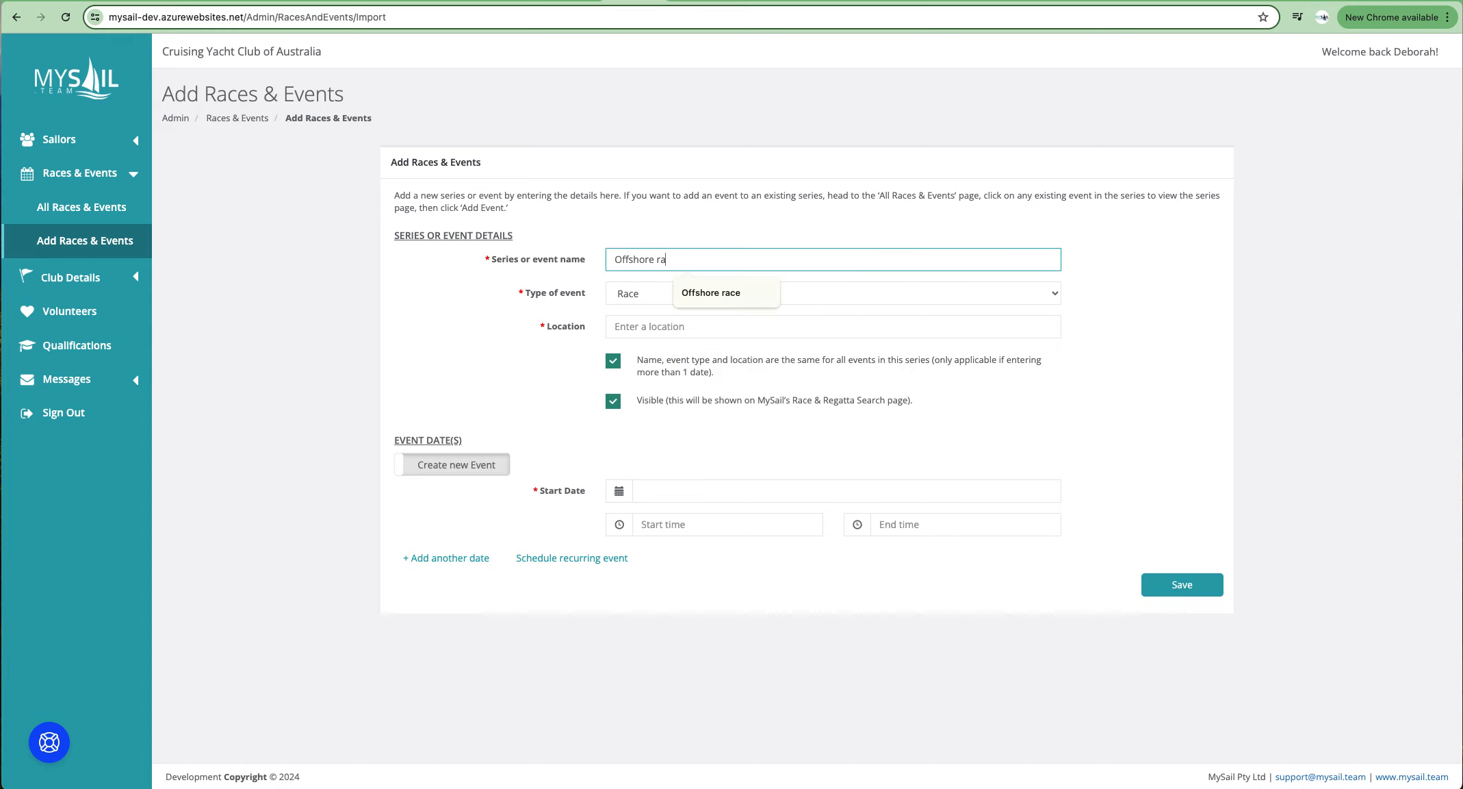
{"action": "type", "text": "ce 2"}
{"action": "left_click", "coordinate": [655, 293]}
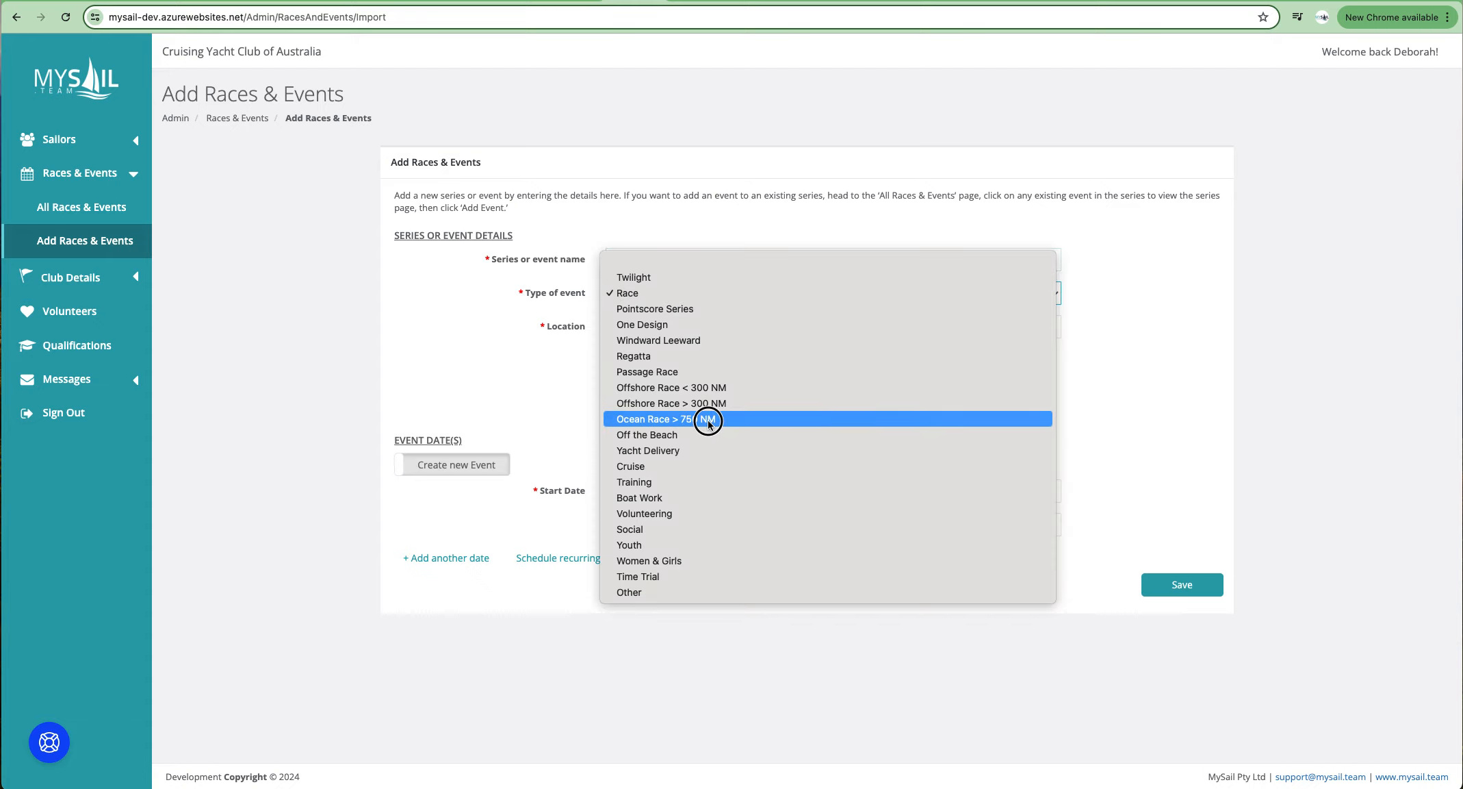
{"action": "left_click", "coordinate": [709, 404]}
Step: Set the series location to Sydney NSW, Australia, and disable using the same name, type and location for all events
{"action": "left_click", "coordinate": [652, 326]}
{"action": "type", "text": "syd"}
{"action": "left_click", "coordinate": [664, 353]}
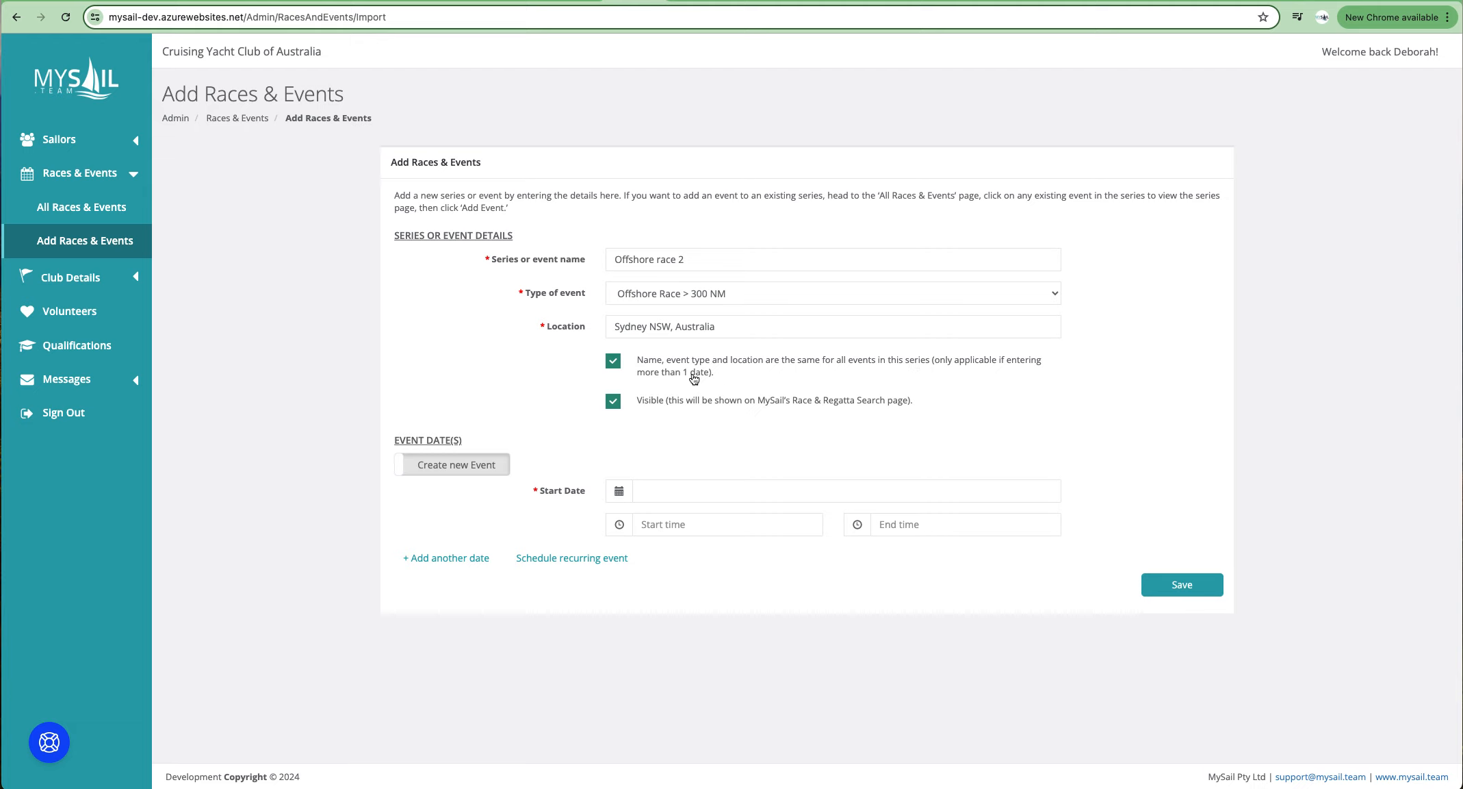
{"action": "left_click", "coordinate": [613, 362]}
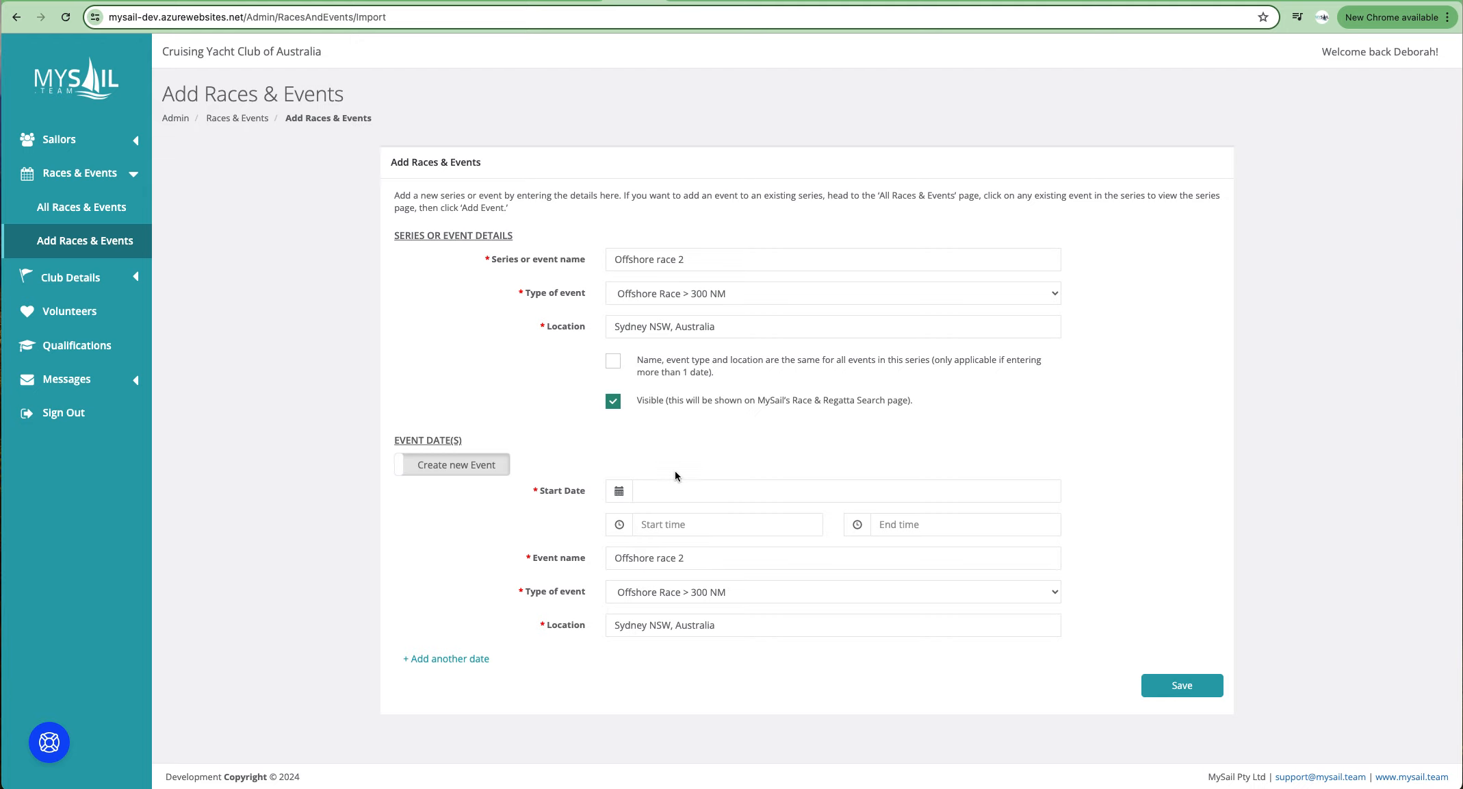
Step: Schedule the first event in the series to start on 13/09/2024 at 06:30 PM
{"action": "left_click", "coordinate": [620, 491]}
{"action": "left_click", "coordinate": [748, 516]}
{"action": "left_click", "coordinate": [748, 516]}
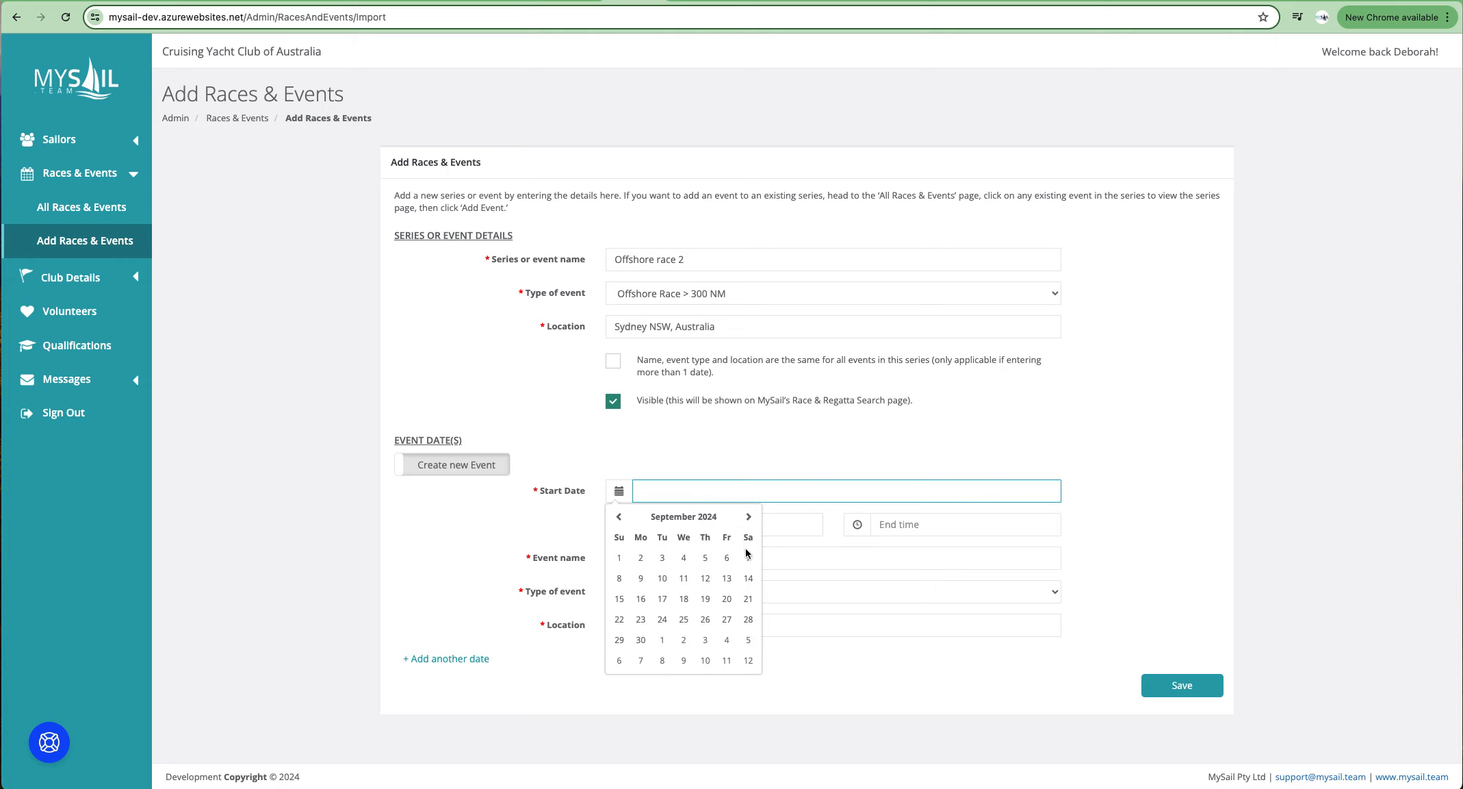
{"action": "left_click", "coordinate": [727, 578]}
{"action": "left_click", "coordinate": [619, 524]}
{"action": "left_click", "coordinate": [628, 600]}
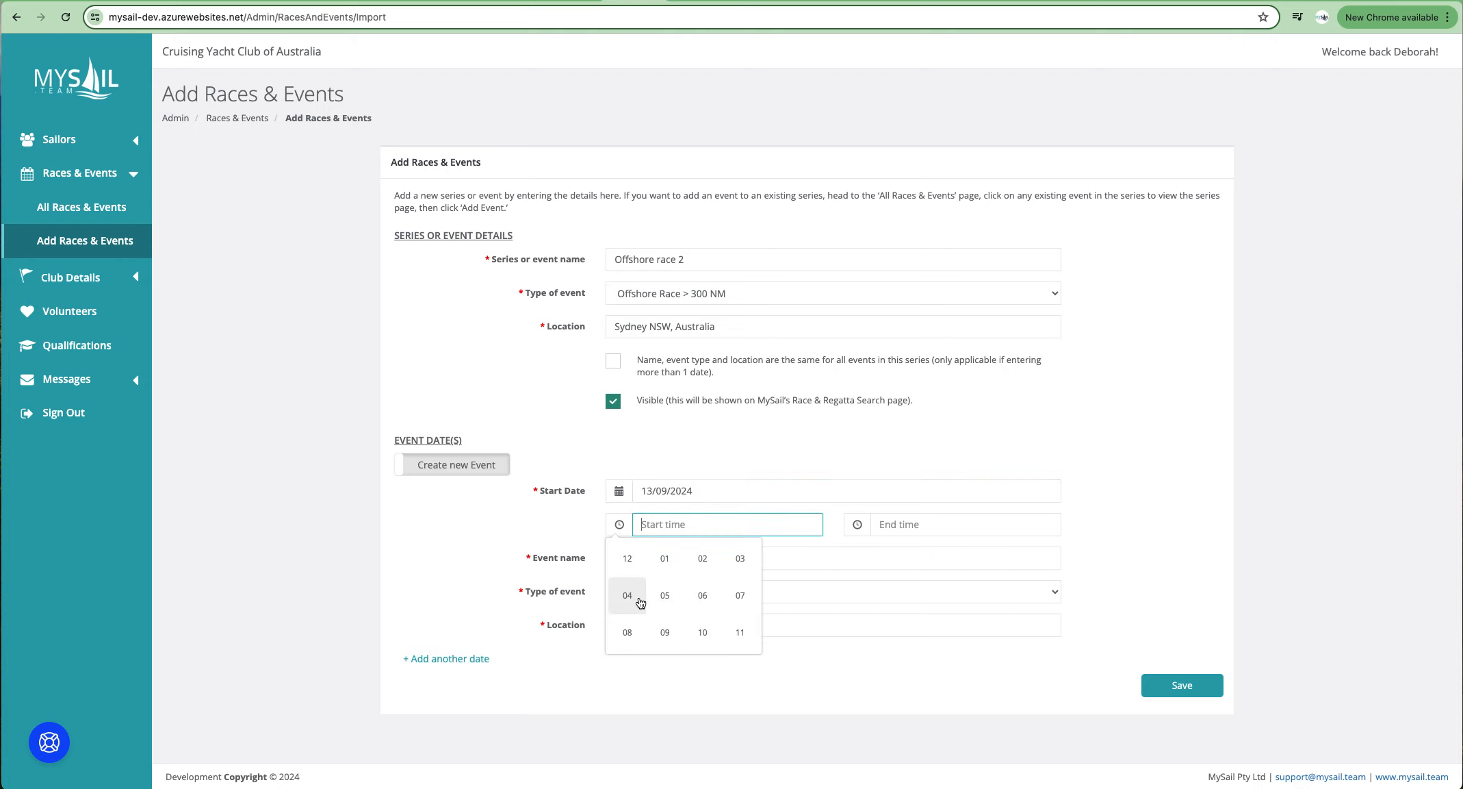
{"action": "left_click", "coordinate": [702, 595]}
{"action": "left_click", "coordinate": [702, 601]}
{"action": "left_click", "coordinate": [703, 601]}
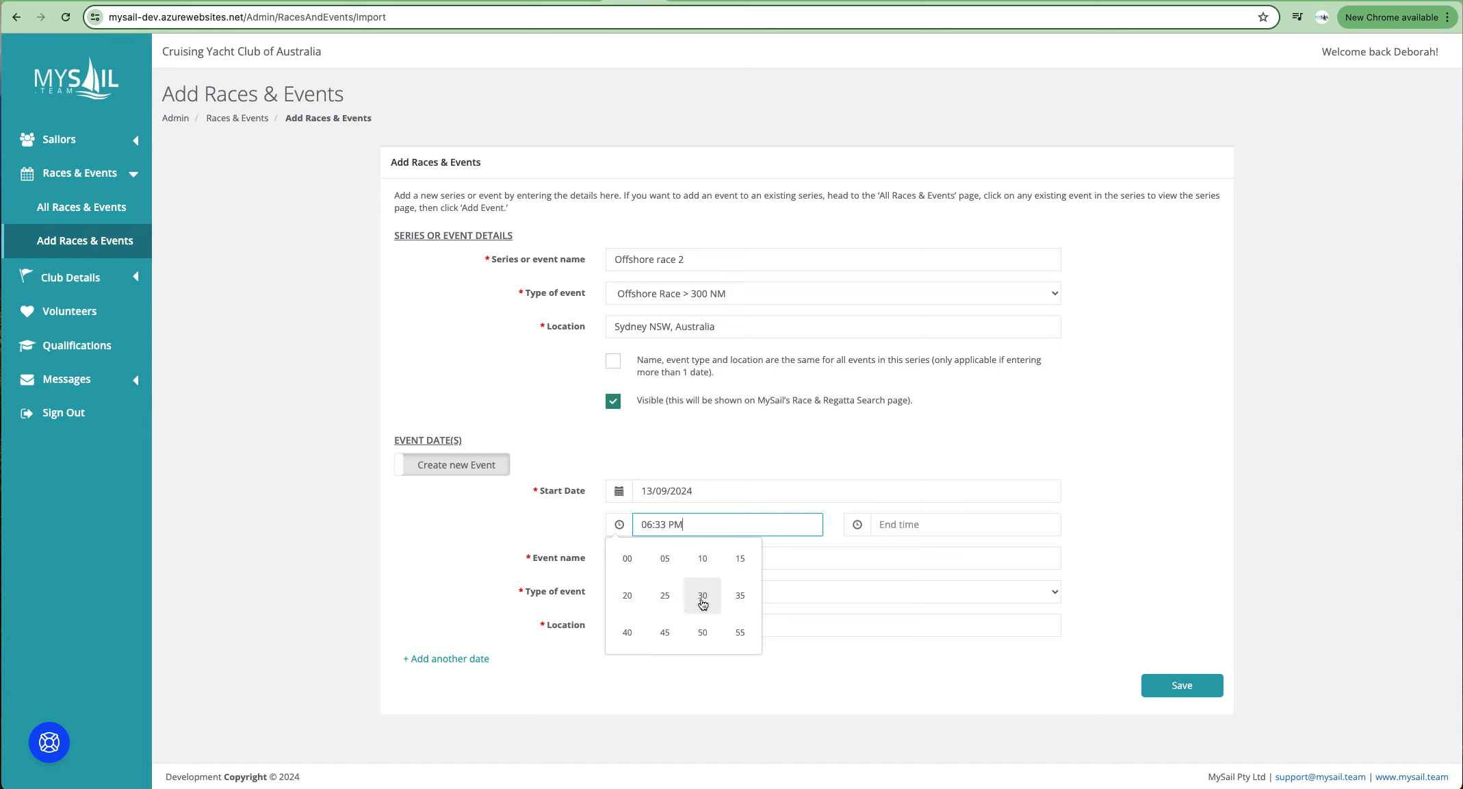
Step: Extend the first event's name to "Offshore race 2 pre-race briefing"
{"action": "left_click", "coordinate": [800, 558]}
{"action": "left_click_drag", "start_coordinate": [698, 560], "coordinate": [597, 558]}
{"action": "left_click", "coordinate": [710, 563]}
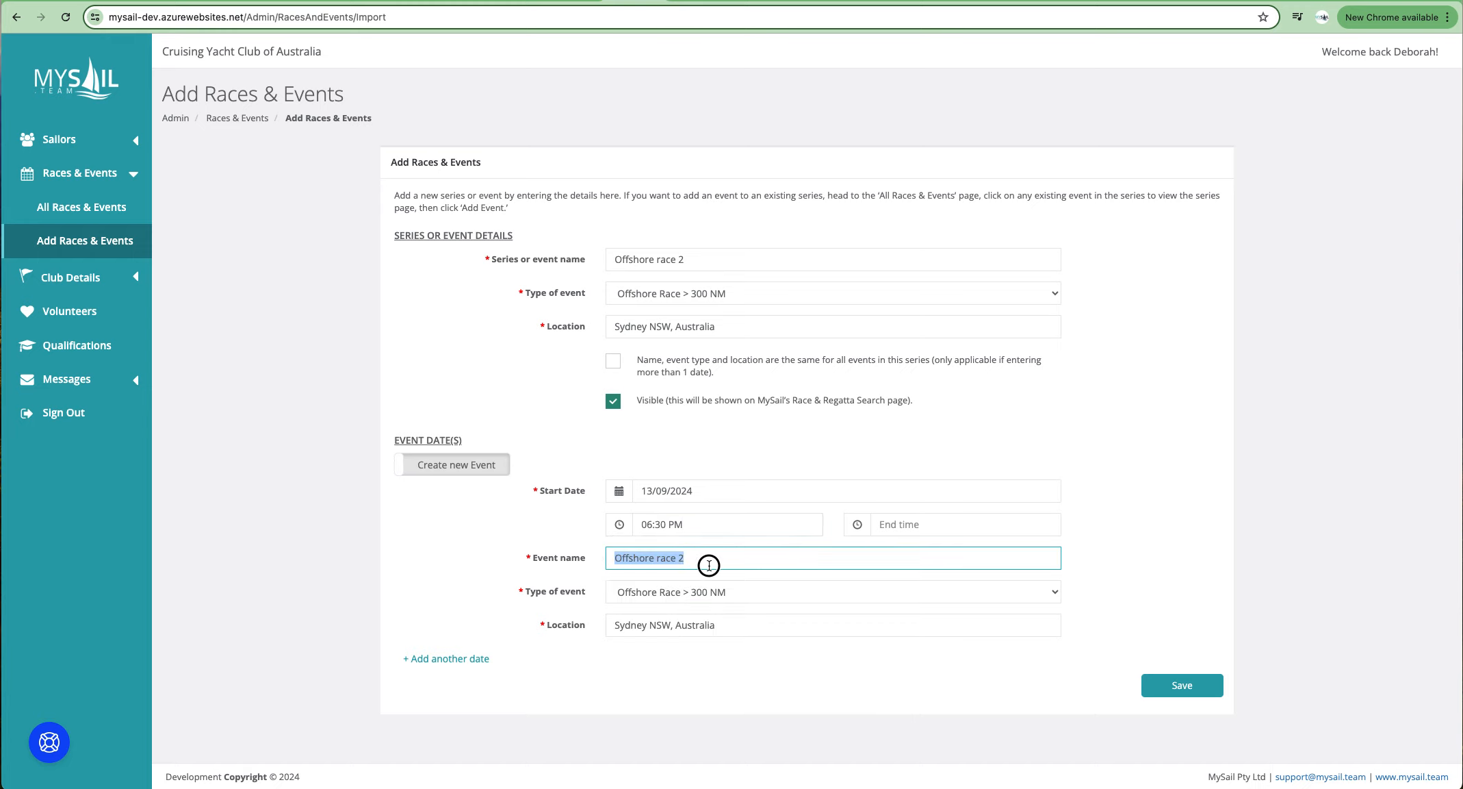
{"action": "type", "text": "pre-race briefing"}
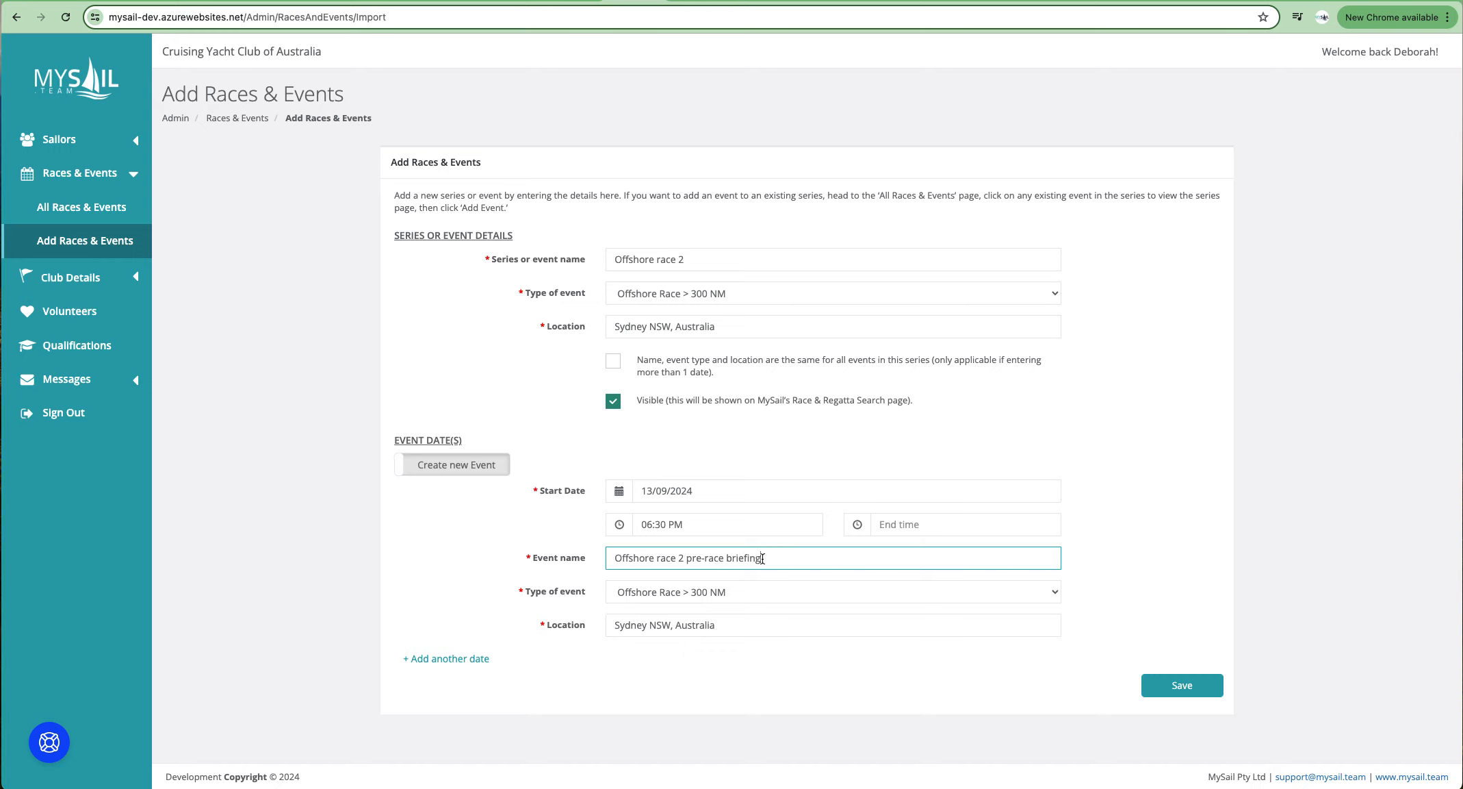
{"action": "key", "text": "BackSpace"}
{"action": "key", "text": "BackSpace"}
{"action": "key", "text": "BackSpace"}
{"action": "type", "text": "ing"}
{"action": "double_click", "coordinate": [678, 623]}
{"action": "left_click", "coordinate": [679, 623]}
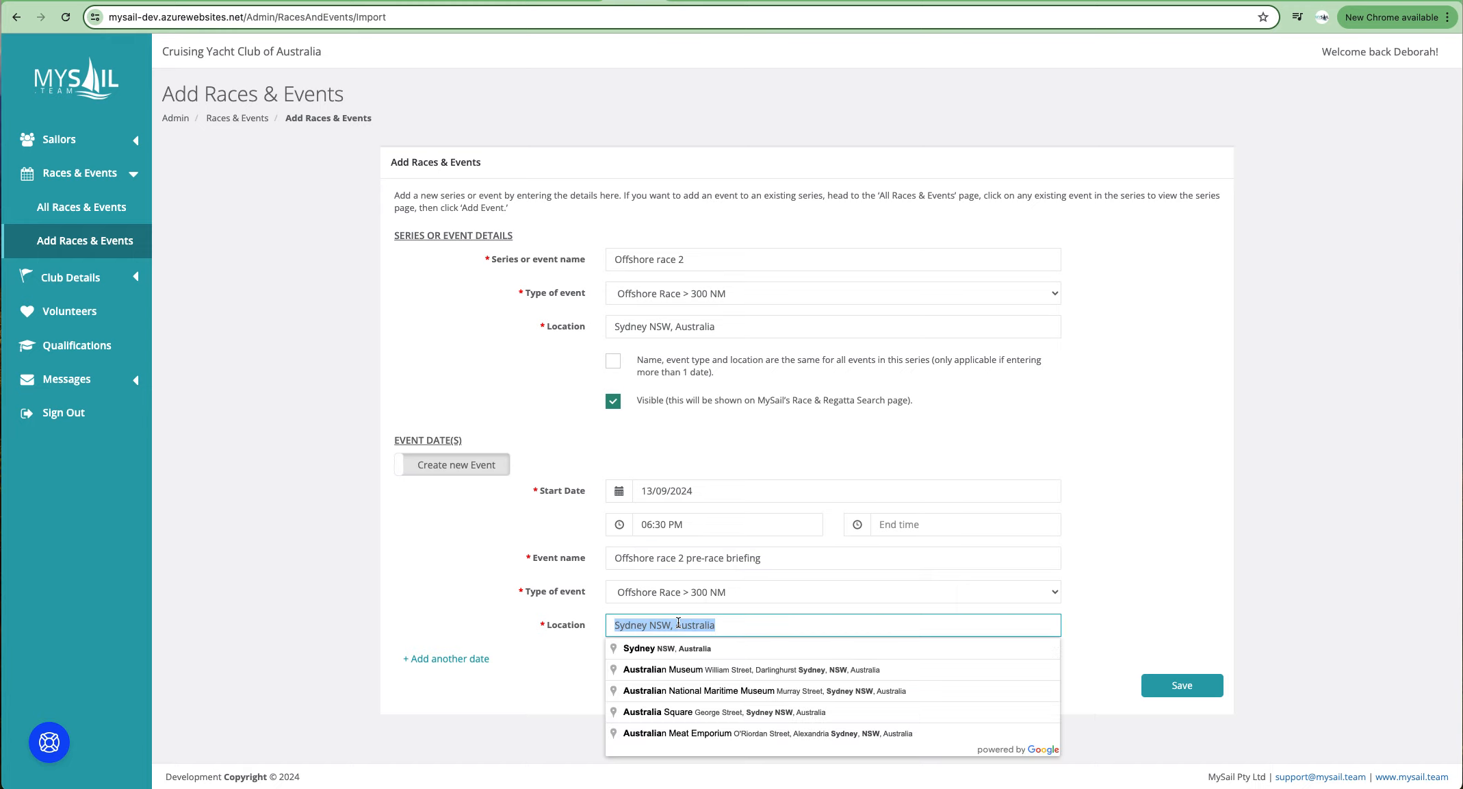
{"action": "left_click", "coordinate": [593, 668]}
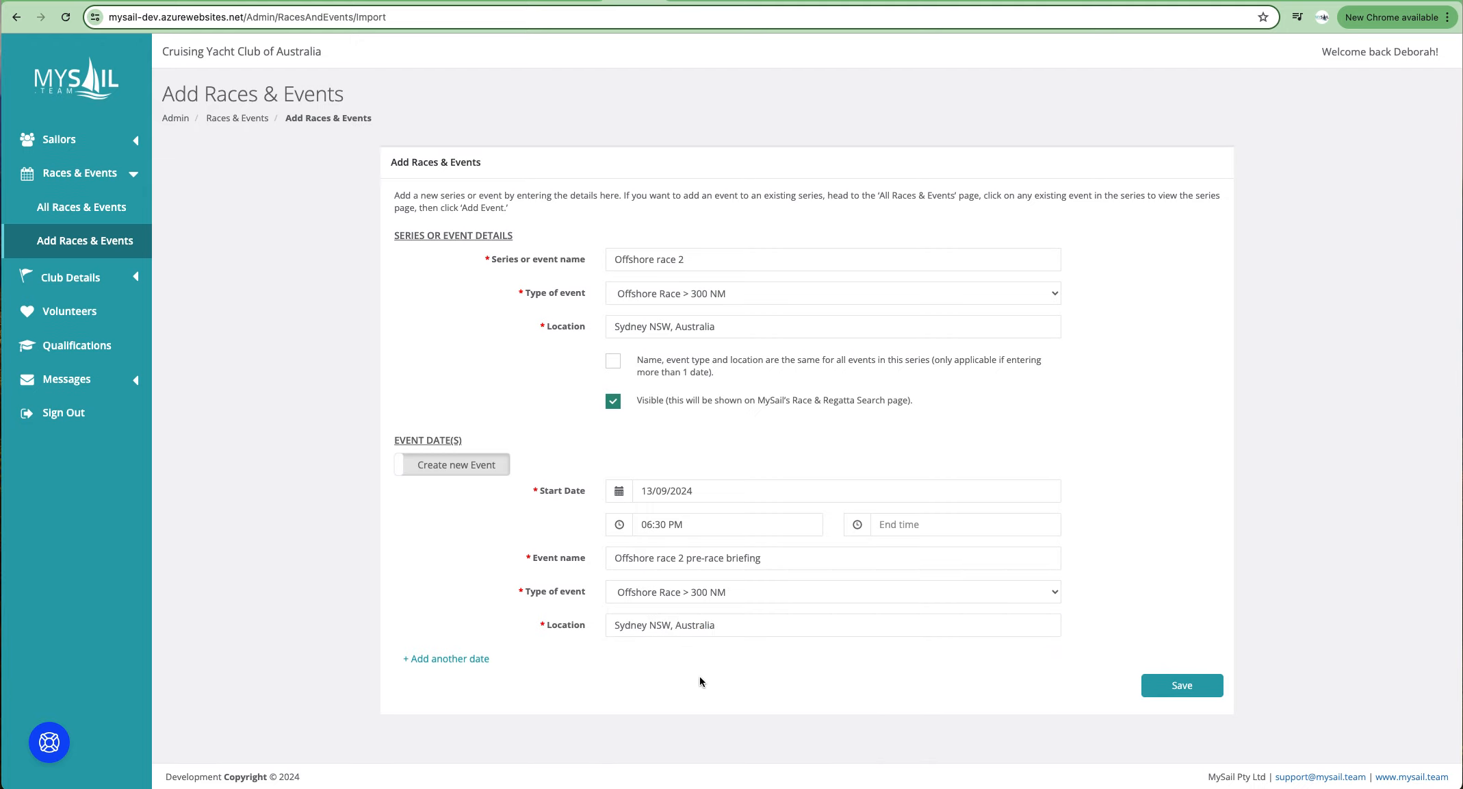
Step: Add another event date to the series and set its start date to 14/09/2024
{"action": "left_click", "coordinate": [452, 658]}
{"action": "scroll", "coordinate": [622, 589], "scroll_direction": "down", "scroll_amount": 3}
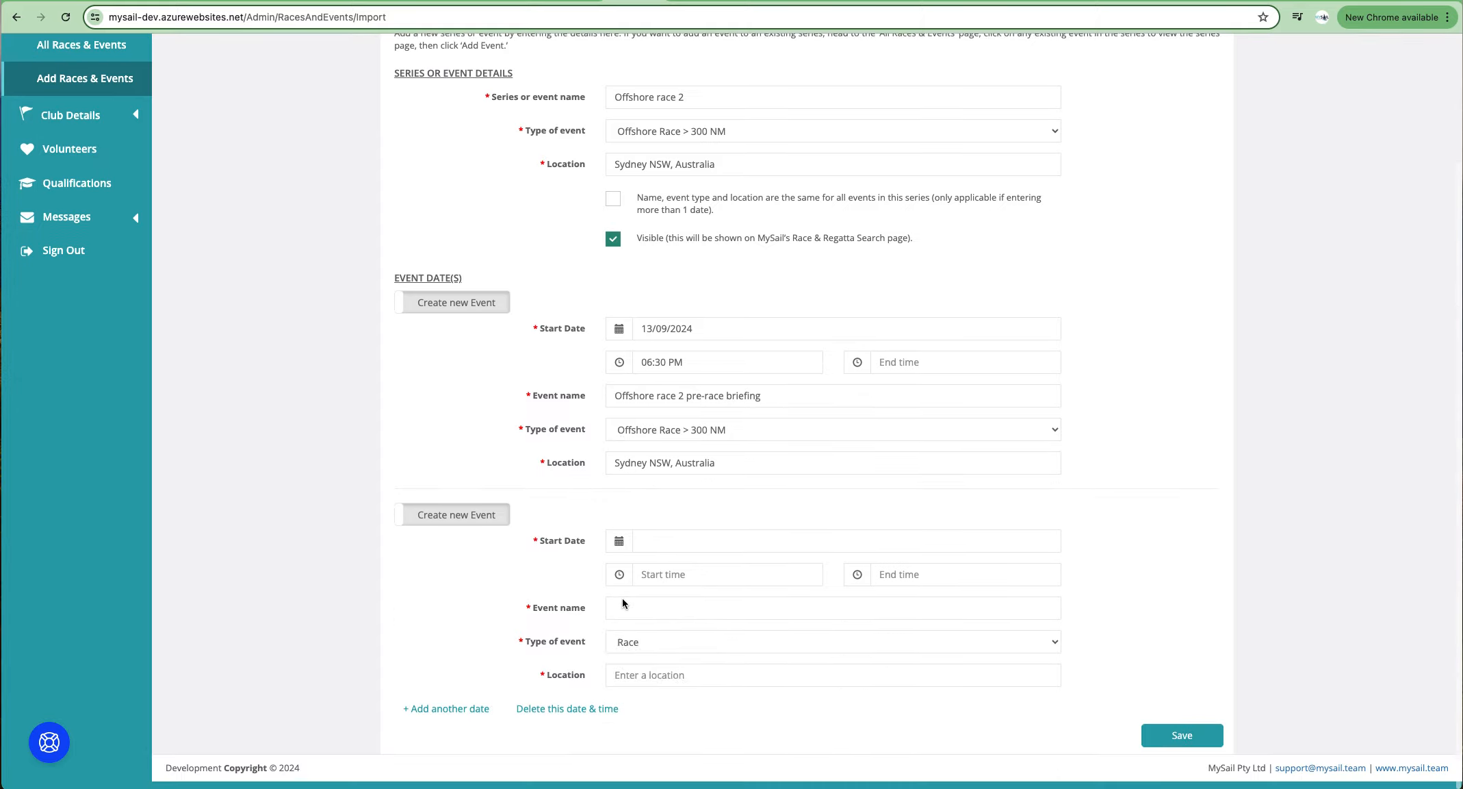
{"action": "left_click", "coordinate": [621, 561]}
{"action": "left_click", "coordinate": [744, 637]}
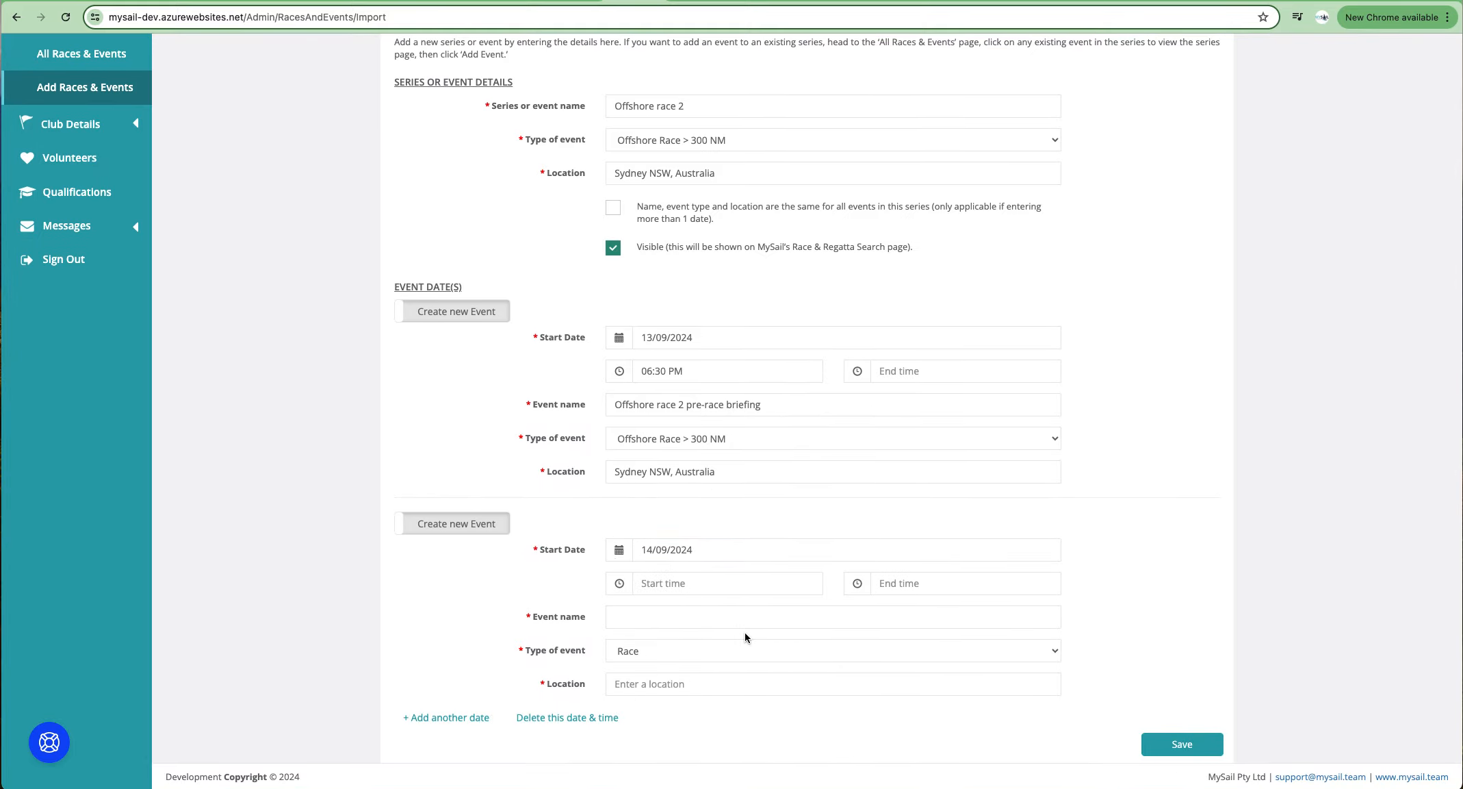
Step: Set the second event's start time to 10:00 AM
{"action": "left_click", "coordinate": [618, 582]}
{"action": "left_click", "coordinate": [625, 666]}
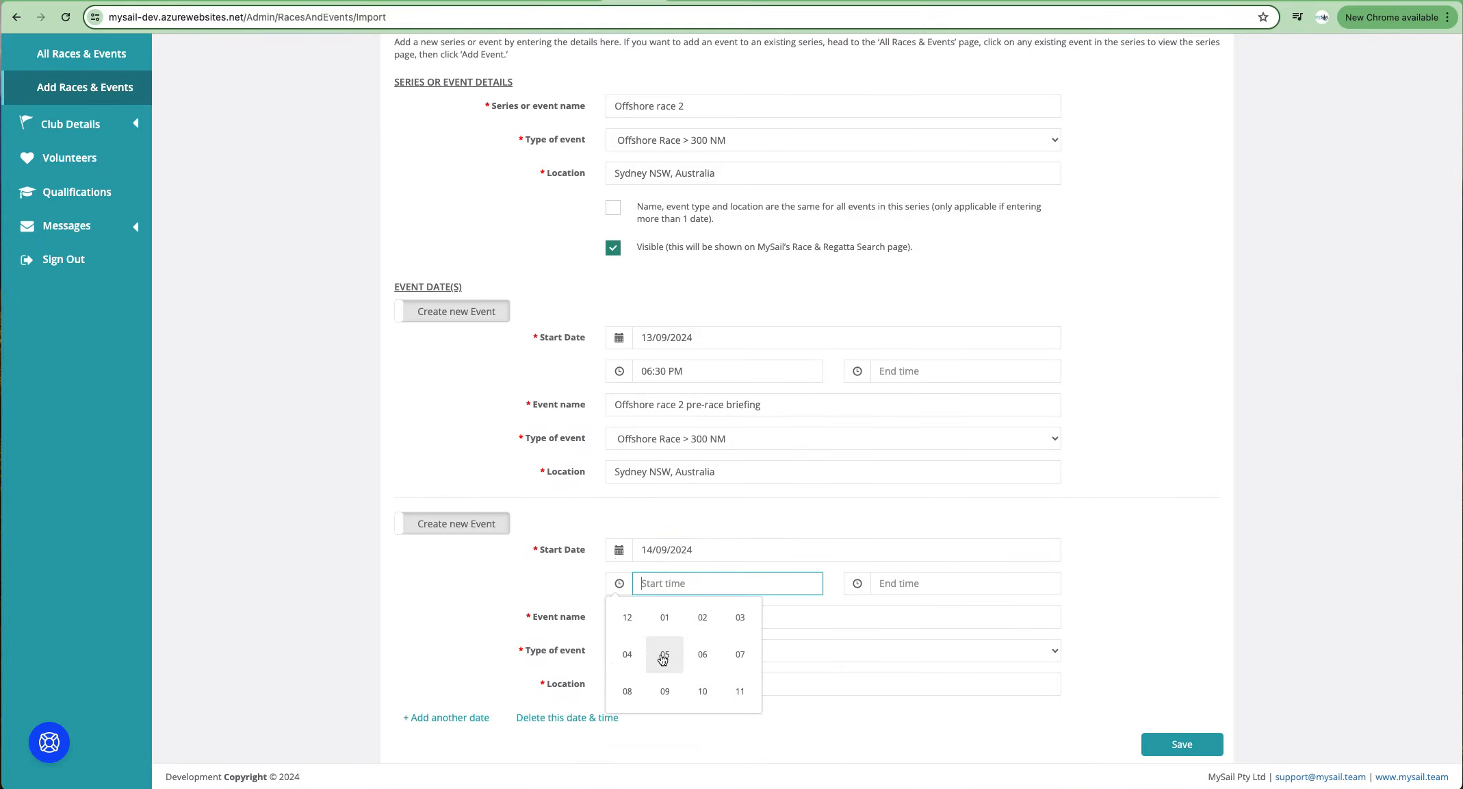
{"action": "left_click", "coordinate": [701, 692]}
{"action": "left_click", "coordinate": [699, 670]}
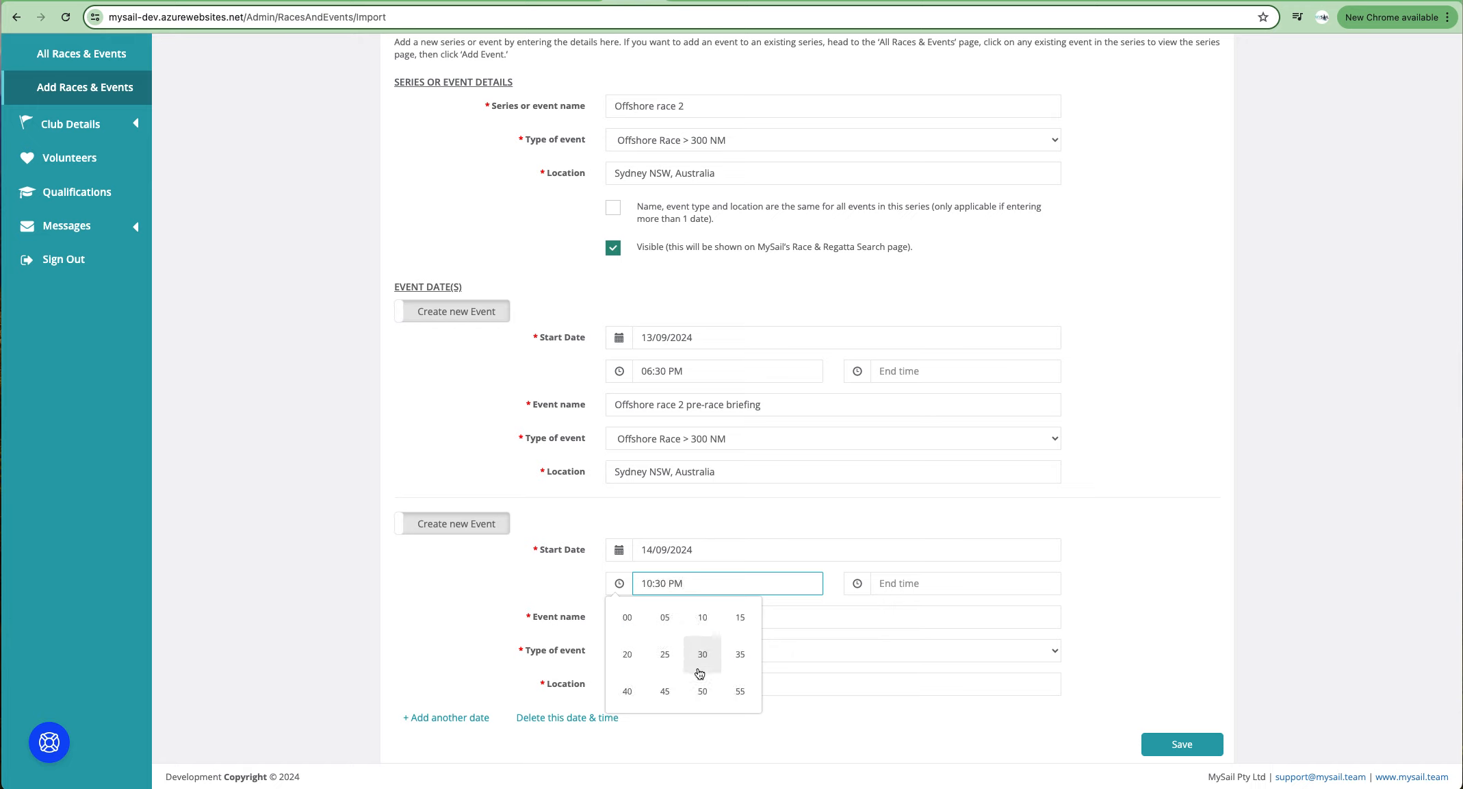
{"action": "left_click", "coordinate": [627, 616]}
{"action": "left_click", "coordinate": [741, 670]}
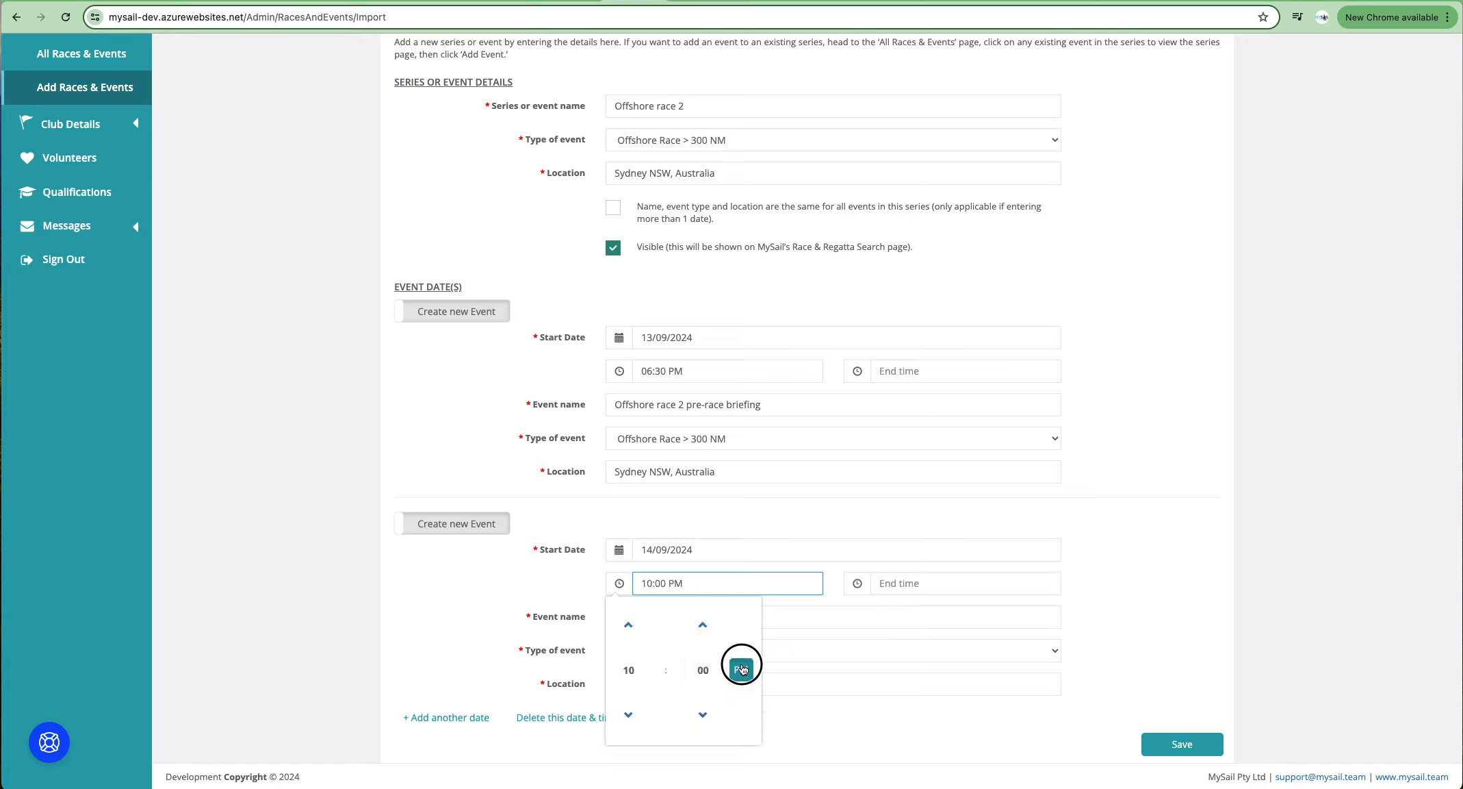
{"action": "left_click", "coordinate": [806, 624]}
Step: Name the second event "Offshore race 2", copying that text from the pre-race briefing's name
{"action": "left_click", "coordinate": [679, 403]}
{"action": "left_click_drag", "start_coordinate": [679, 403], "coordinate": [601, 408]}
{"action": "key", "text": "ctrl+c"}
{"action": "left_click", "coordinate": [622, 616]}
{"action": "key", "text": "ctrl+v"}
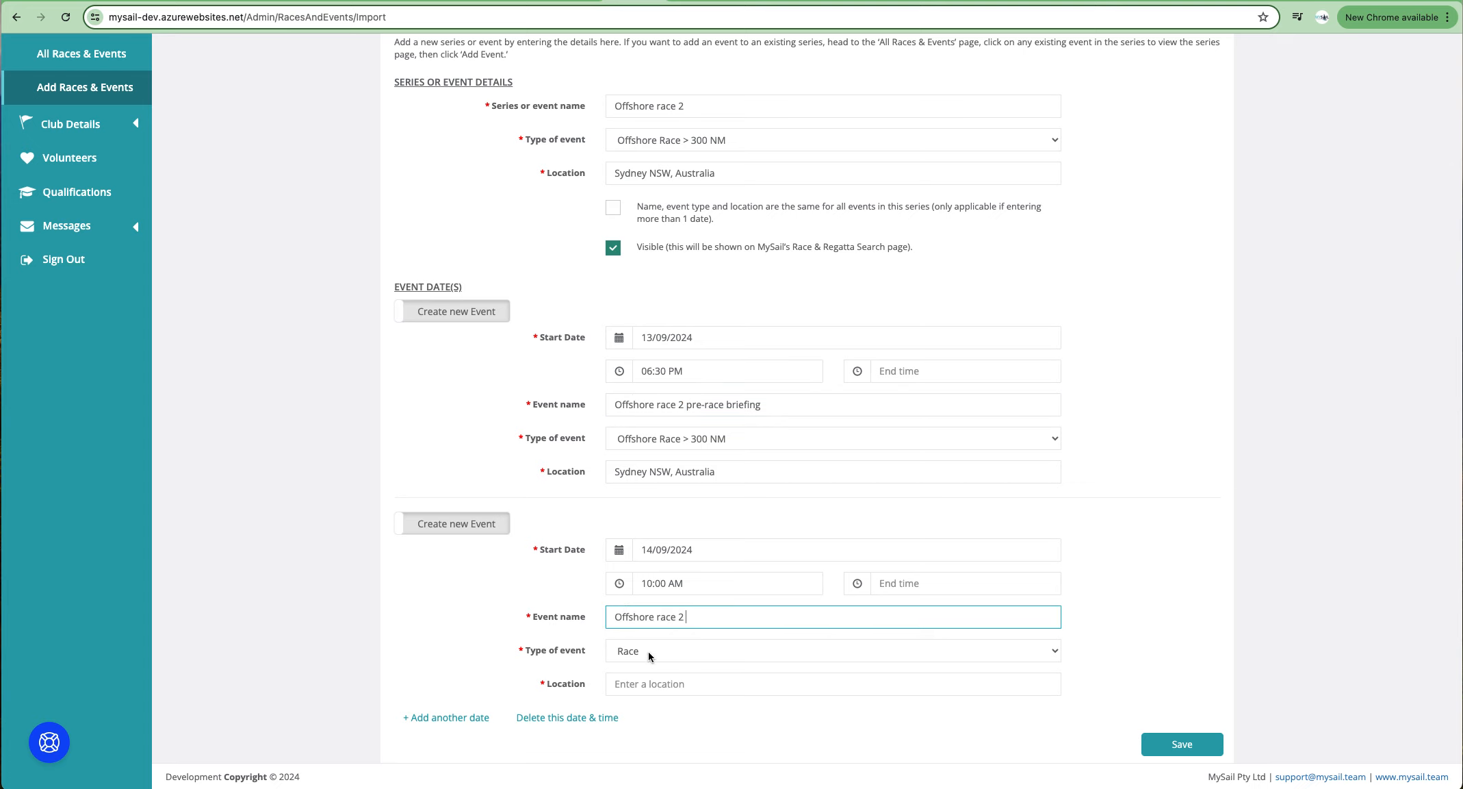
Step: Set the pre-race briefing's event type to Social and the second event's type to Offshore Race > 300 NM
{"action": "left_click", "coordinate": [701, 441]}
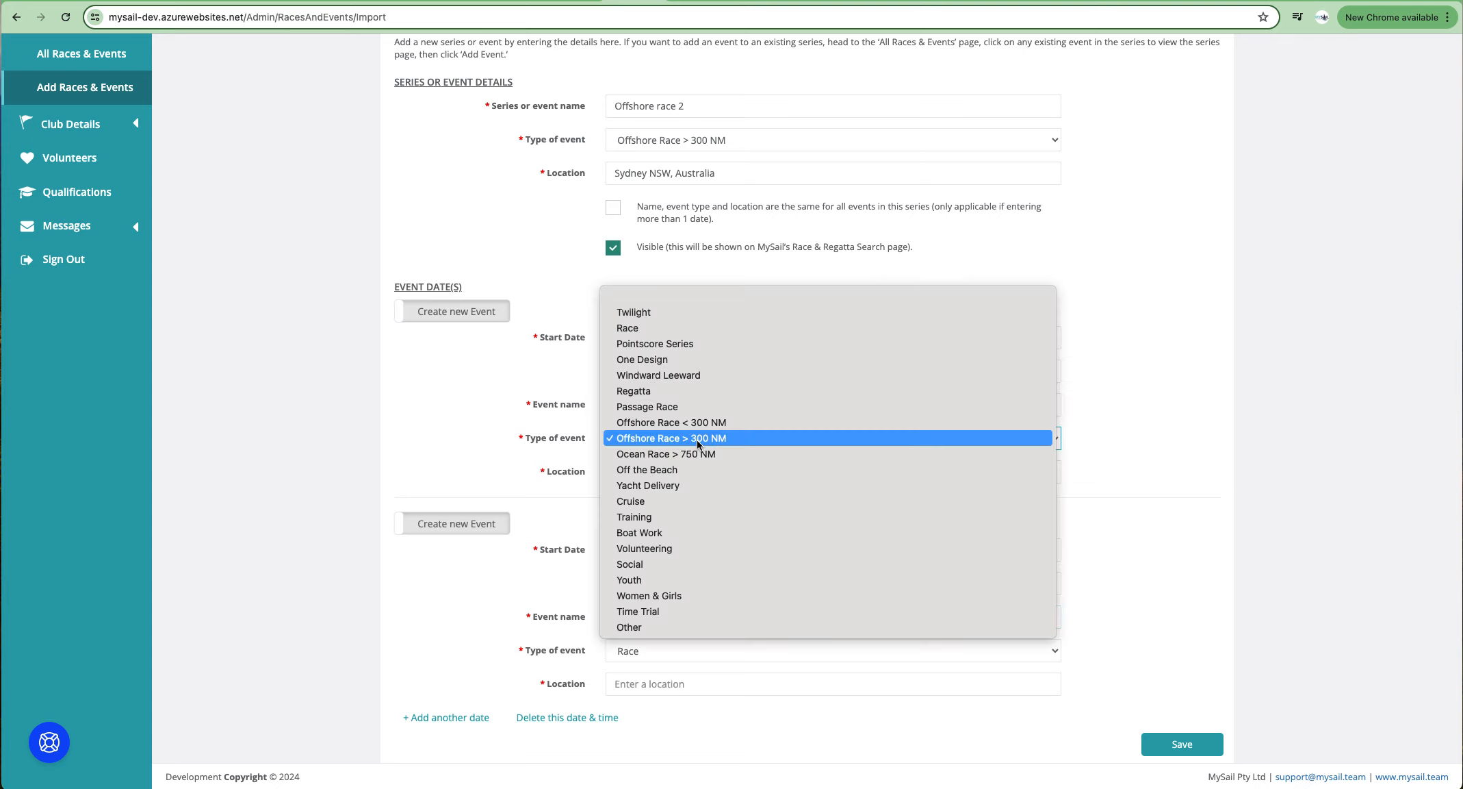
{"action": "left_click", "coordinate": [656, 566]}
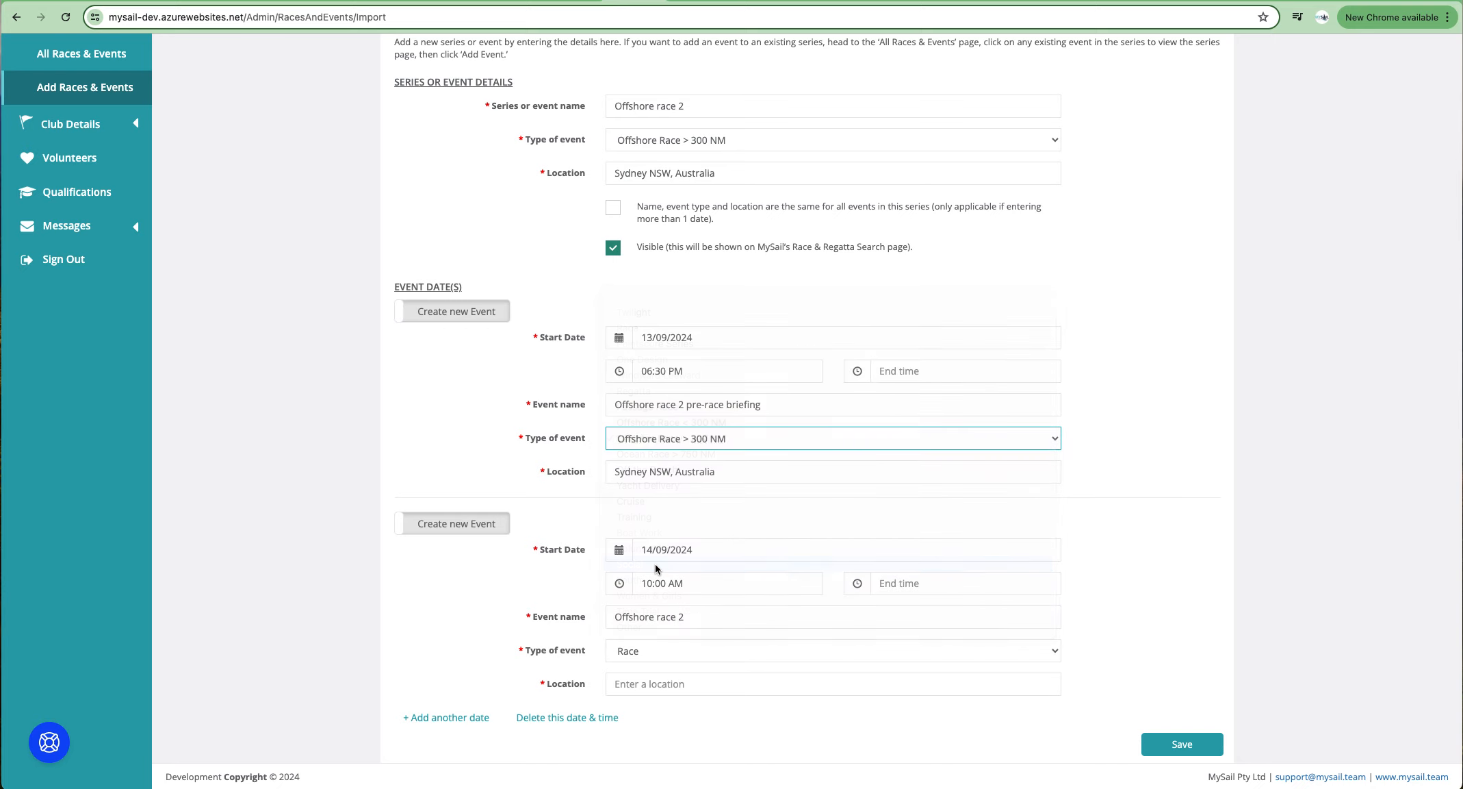
{"action": "left_click", "coordinate": [641, 650]}
{"action": "left_click", "coordinate": [671, 758]}
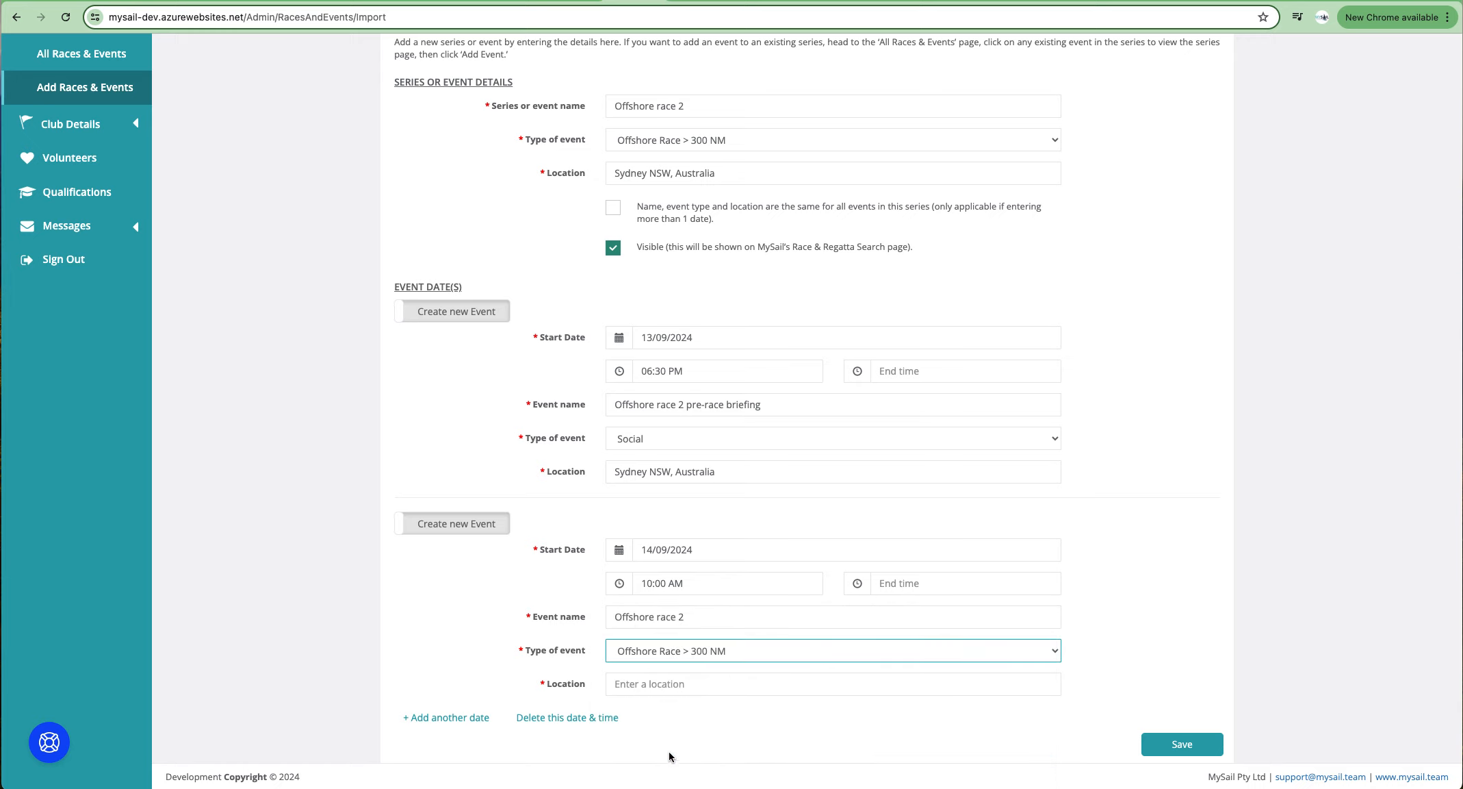
Step: Set the second event's location to Sydney NSW, Australia
{"action": "left_click", "coordinate": [655, 685]}
{"action": "type", "text": "syd"}
{"action": "left_click", "coordinate": [657, 705]}
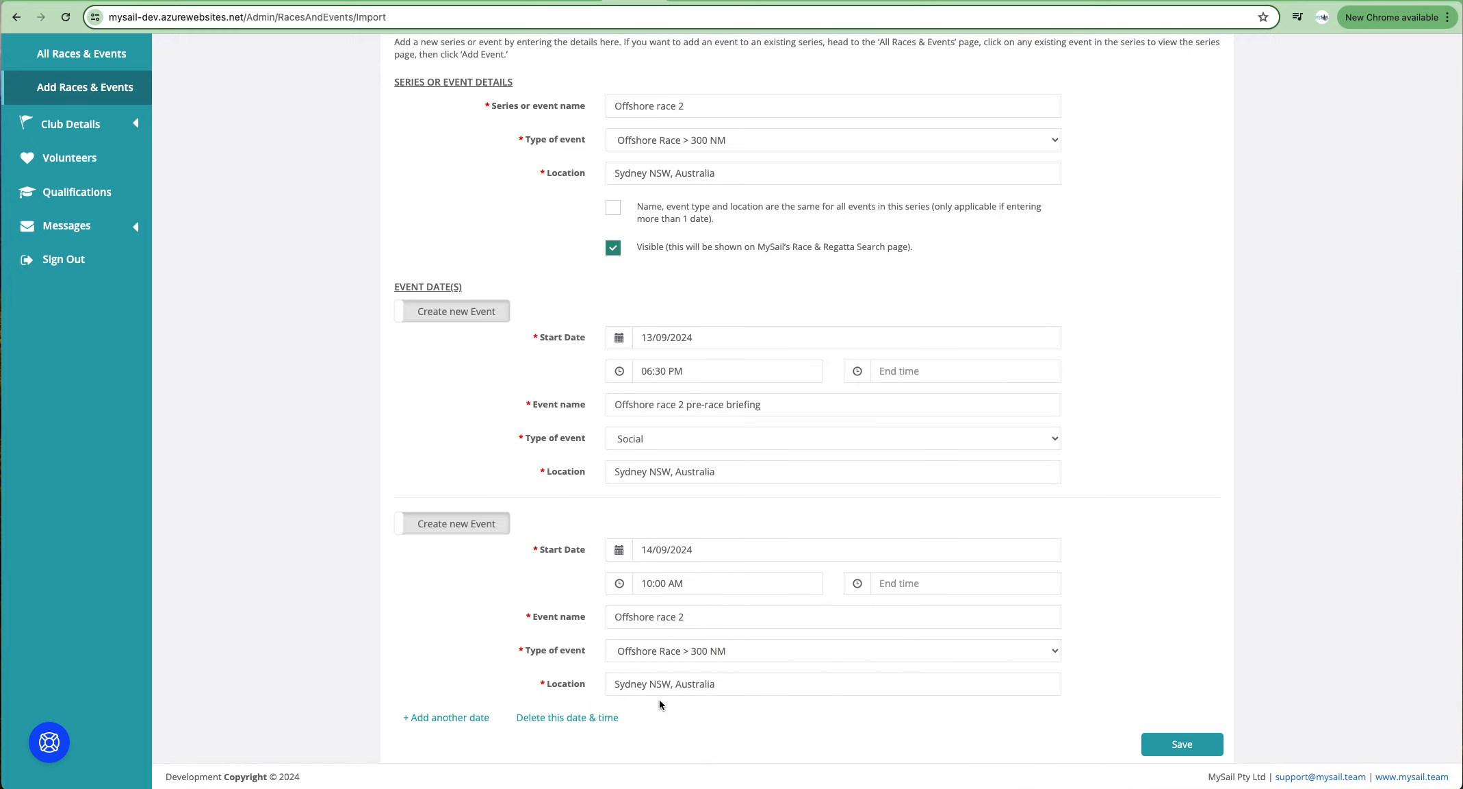
Step: Add a third event date to the series and set its start date to 15/09/2024
{"action": "left_click", "coordinate": [449, 718]}
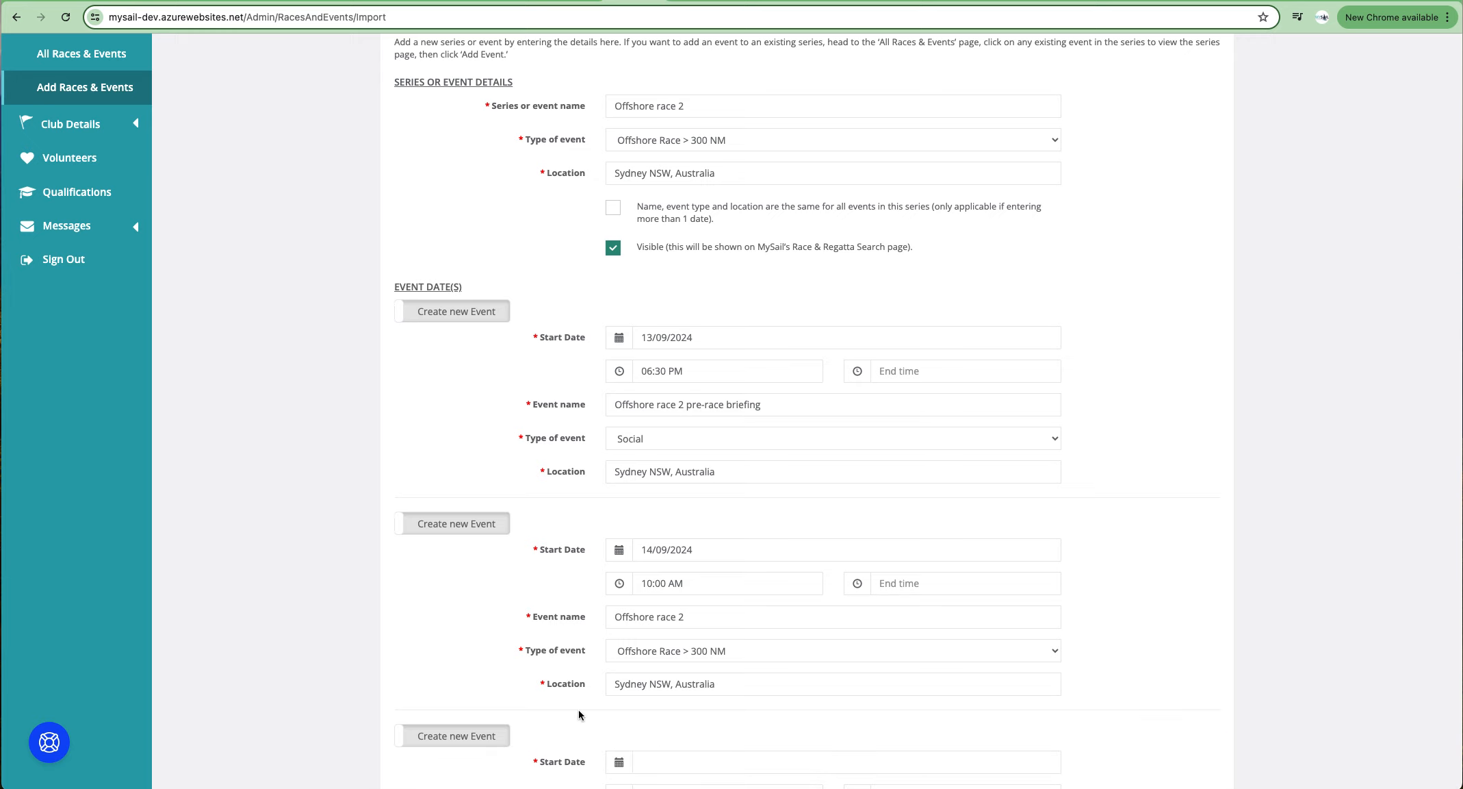
{"action": "scroll", "coordinate": [578, 709], "scroll_direction": "down", "scroll_amount": 5}
{"action": "left_click", "coordinate": [618, 551]}
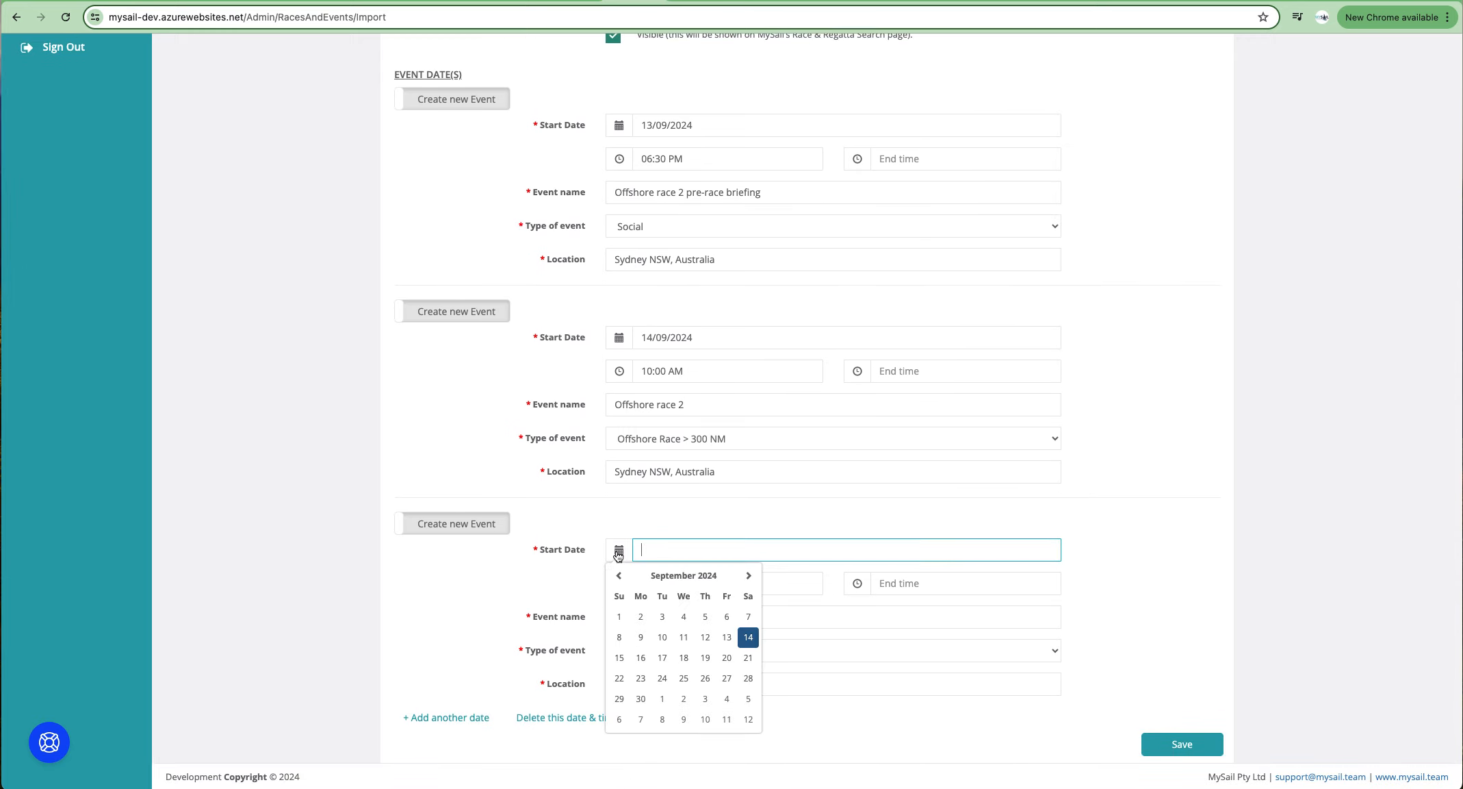
{"action": "left_click", "coordinate": [621, 659]}
Step: Set the third event's start time to 05:30 PM
{"action": "left_click", "coordinate": [618, 584]}
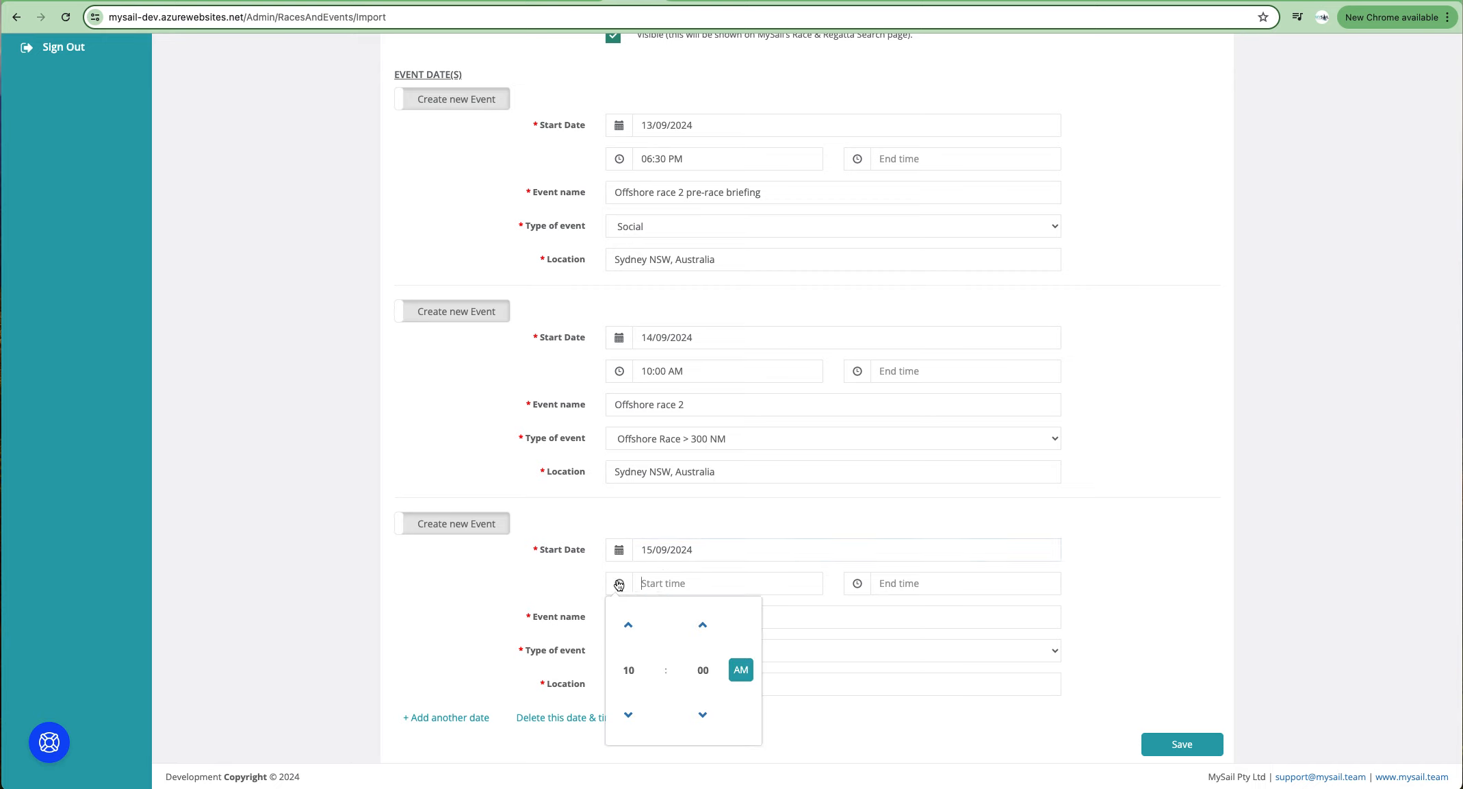
{"action": "left_click", "coordinate": [632, 668]}
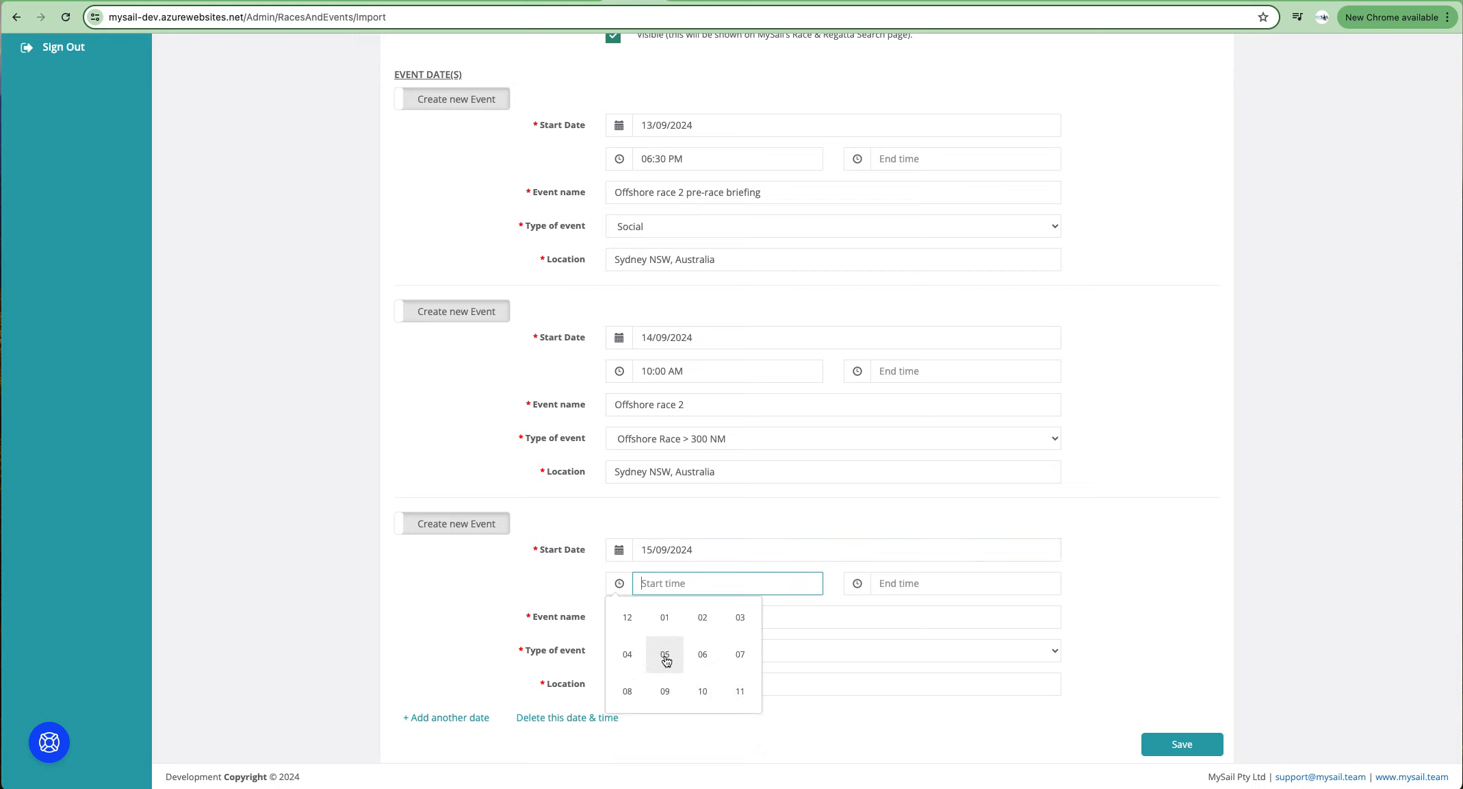
{"action": "left_click", "coordinate": [661, 651]}
{"action": "left_click", "coordinate": [716, 677]}
{"action": "left_click", "coordinate": [702, 653]}
{"action": "left_click", "coordinate": [740, 670]}
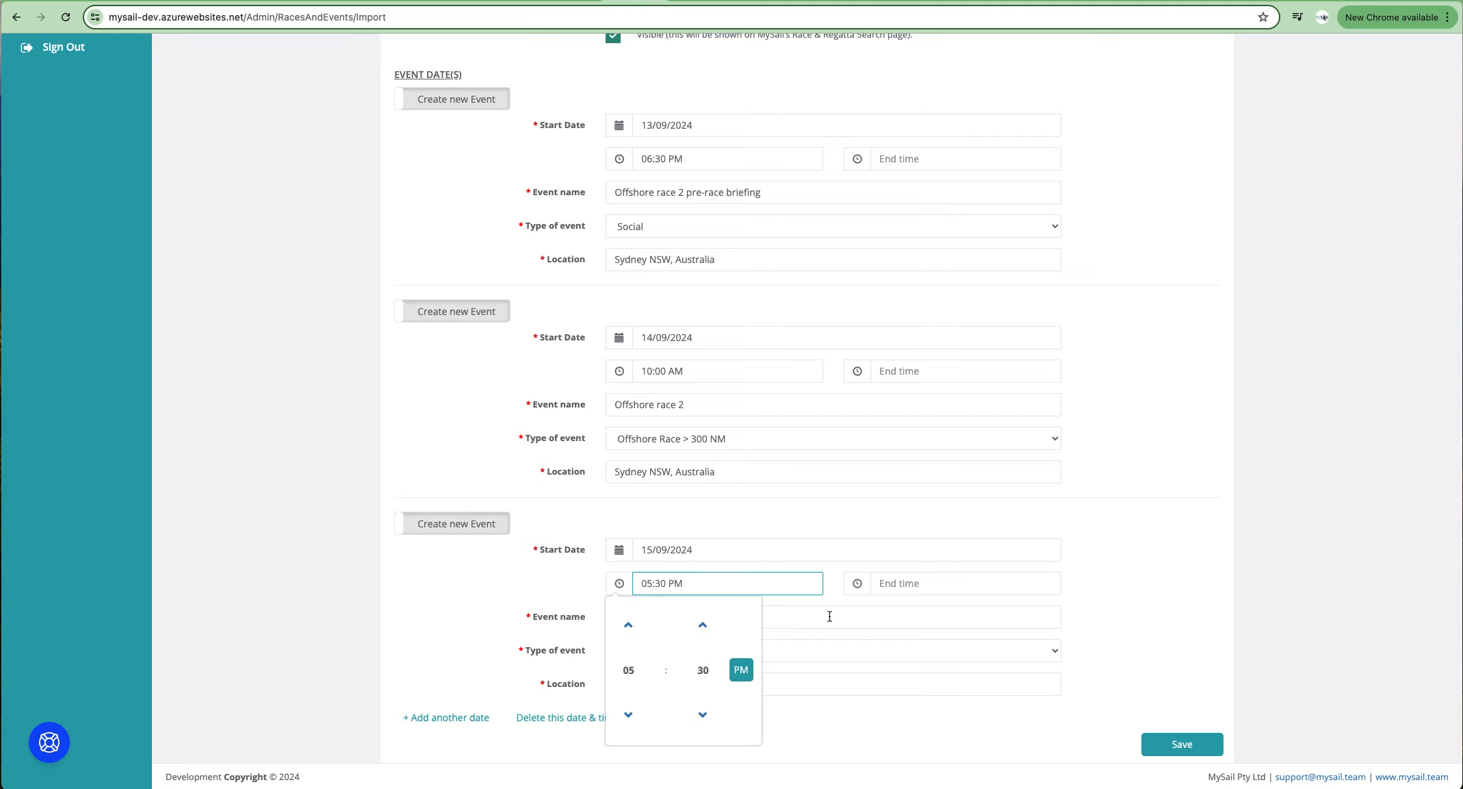
Step: Name the third event "Post-race social event"
{"action": "left_click", "coordinate": [735, 615]}
{"action": "type", "text": "P"}
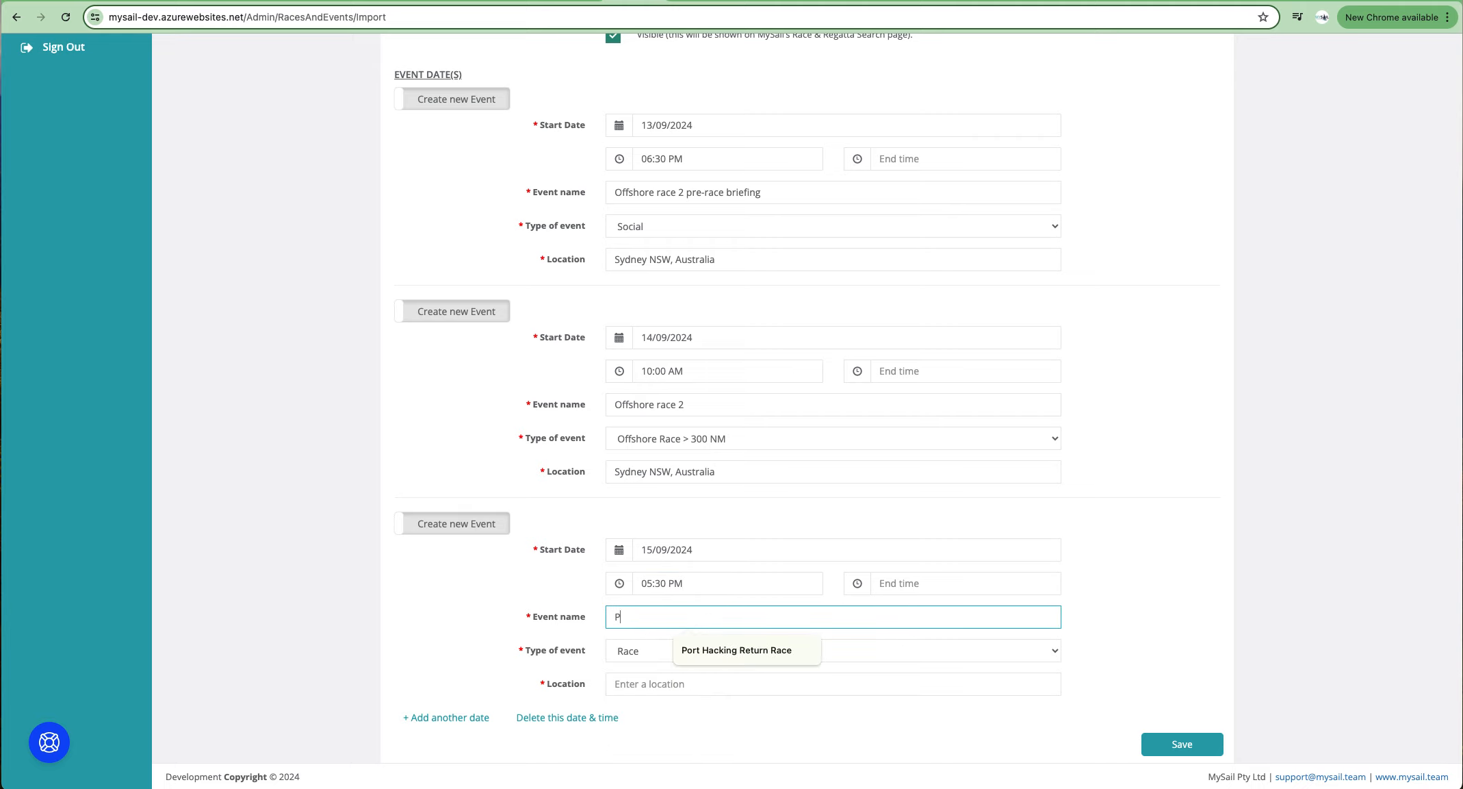
{"action": "type", "text": "ost-race"}
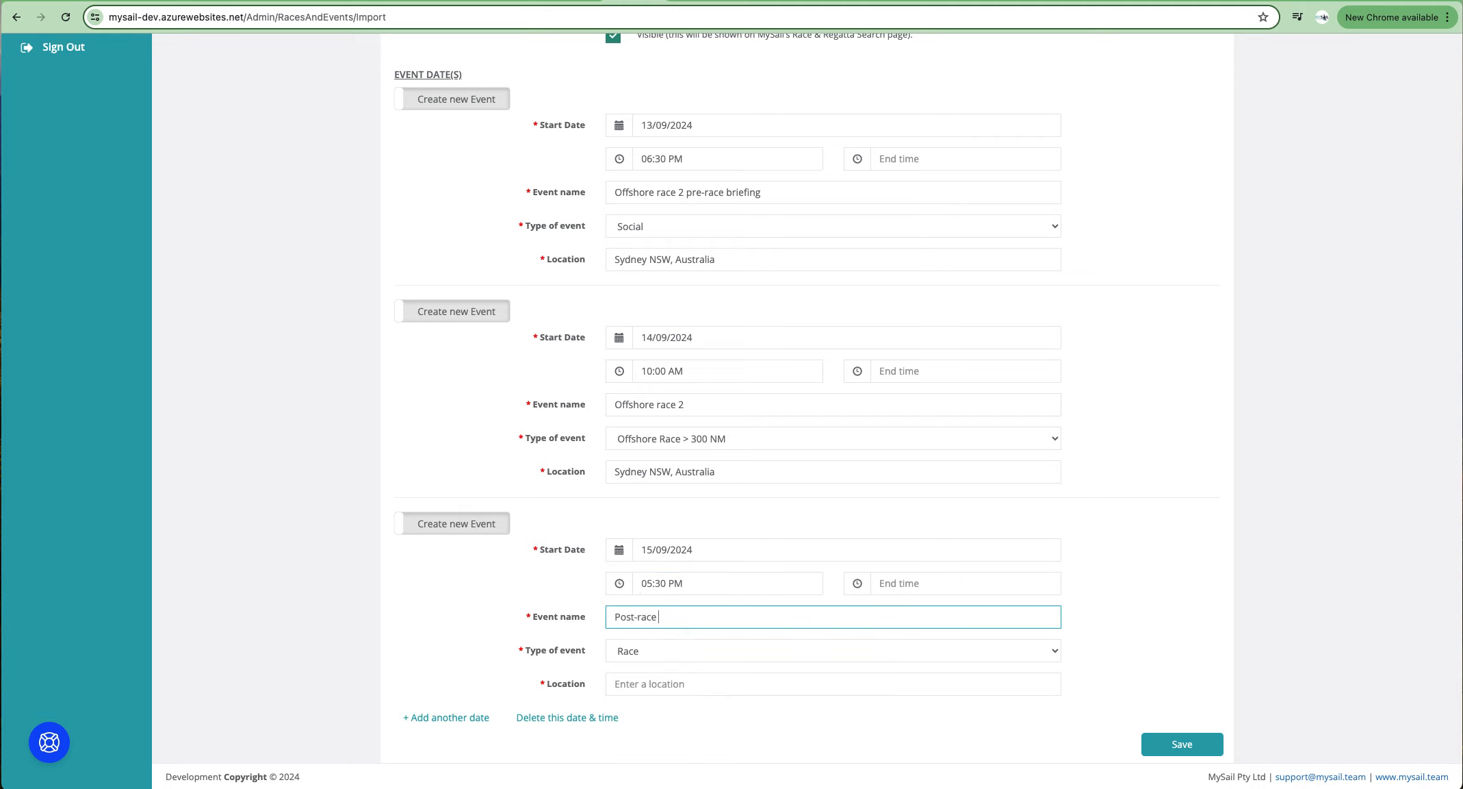
{"action": "type", "text": " social evev"}
Step: Set the third event's type to Social and its location to Sydney NSW, Australia
{"action": "left_click", "coordinate": [633, 651]}
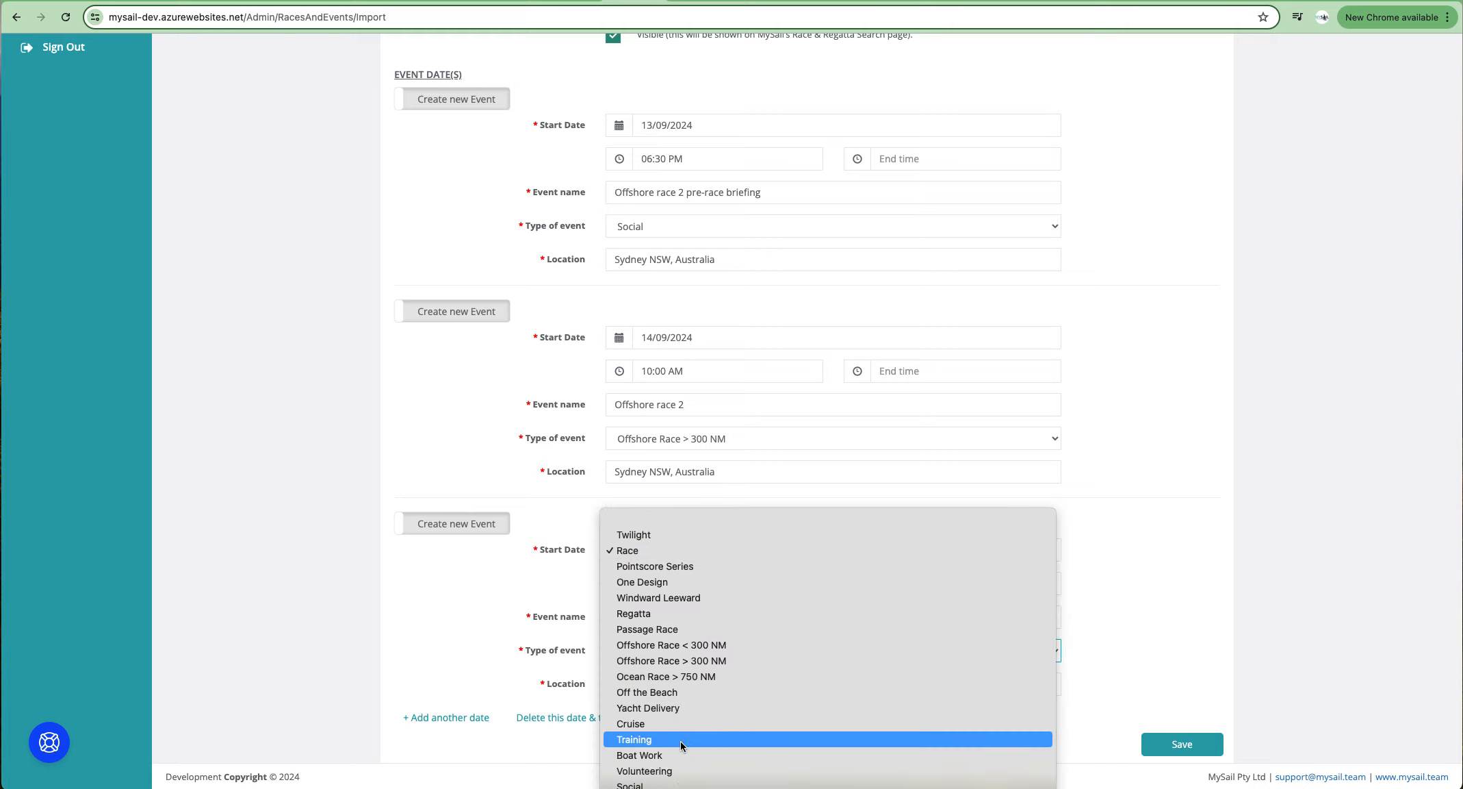
{"action": "left_click", "coordinate": [644, 783]}
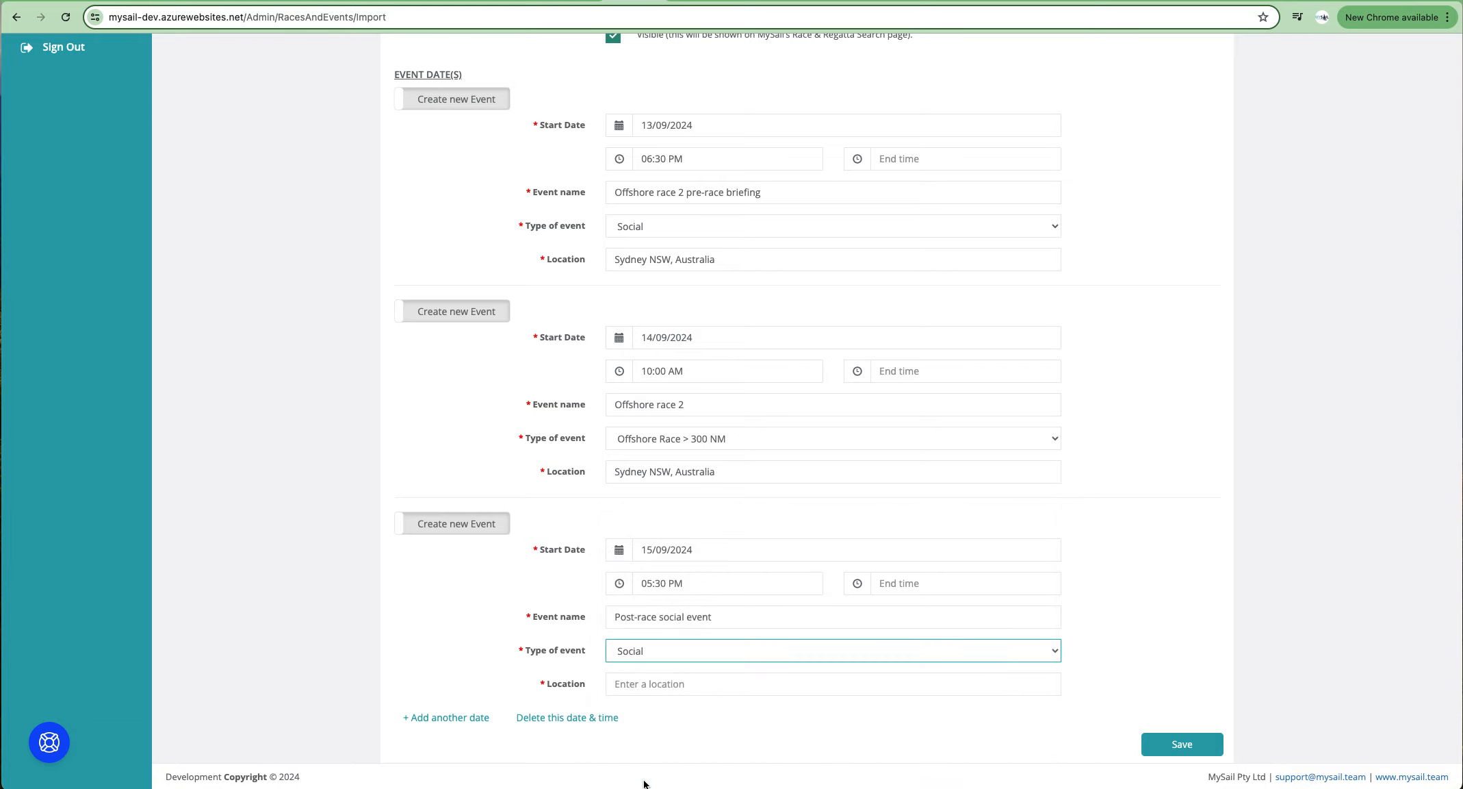
{"action": "left_click", "coordinate": [644, 681]}
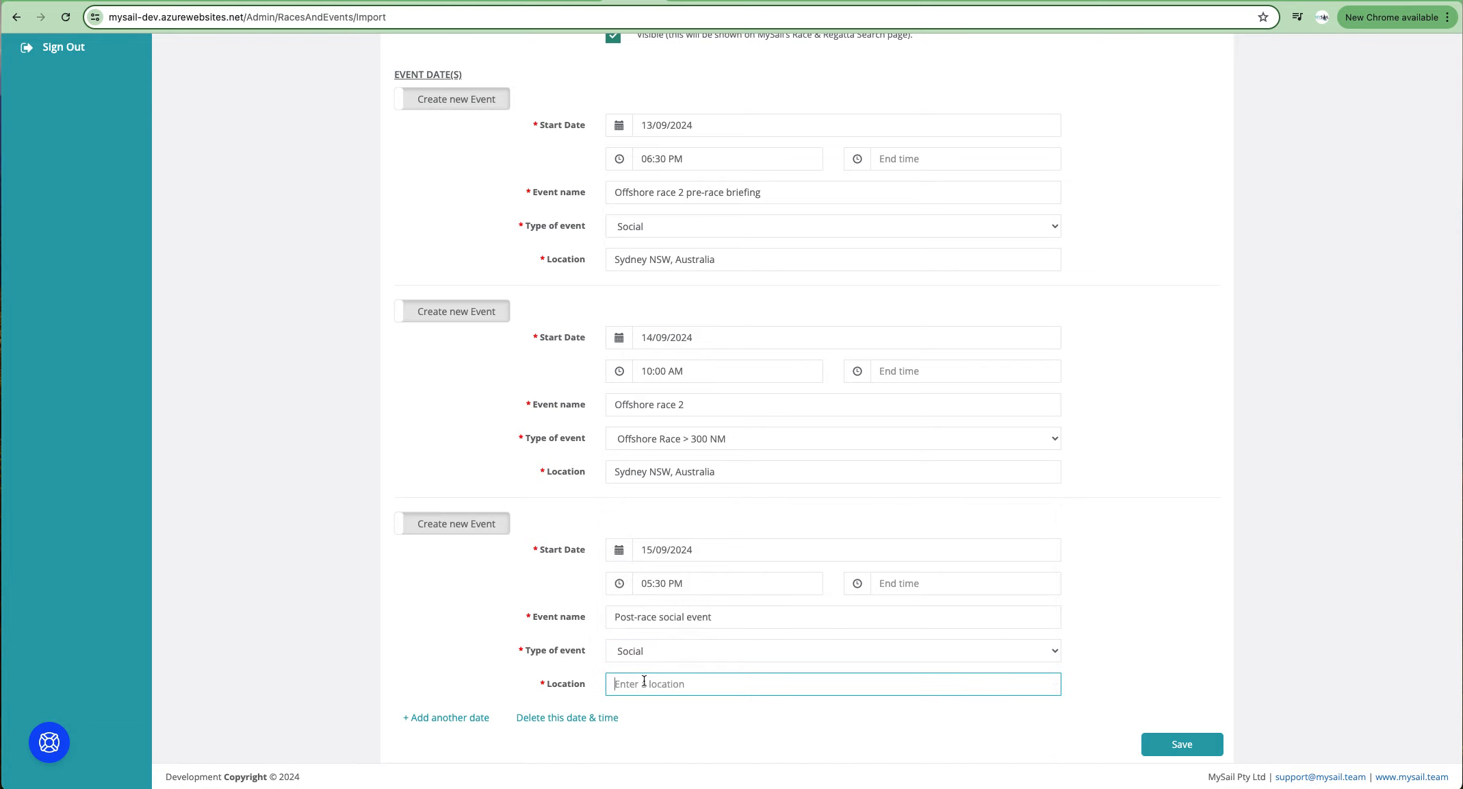
{"action": "type", "text": "syd"}
{"action": "left_click", "coordinate": [653, 703]}
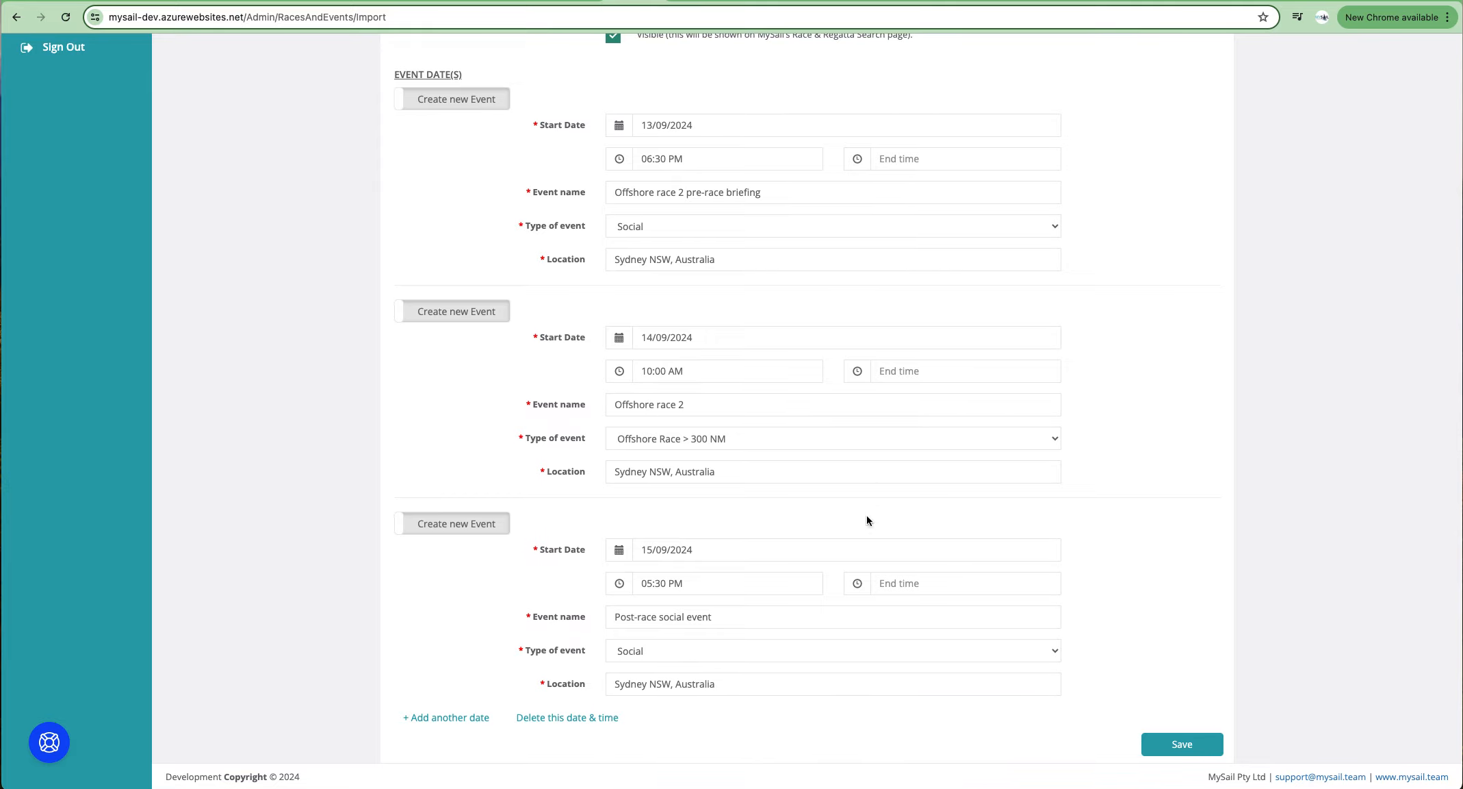
Step: Review and save the Offshore race 2 series, and open its details page for management
{"action": "scroll", "coordinate": [870, 510], "scroll_direction": "up", "scroll_amount": 8}
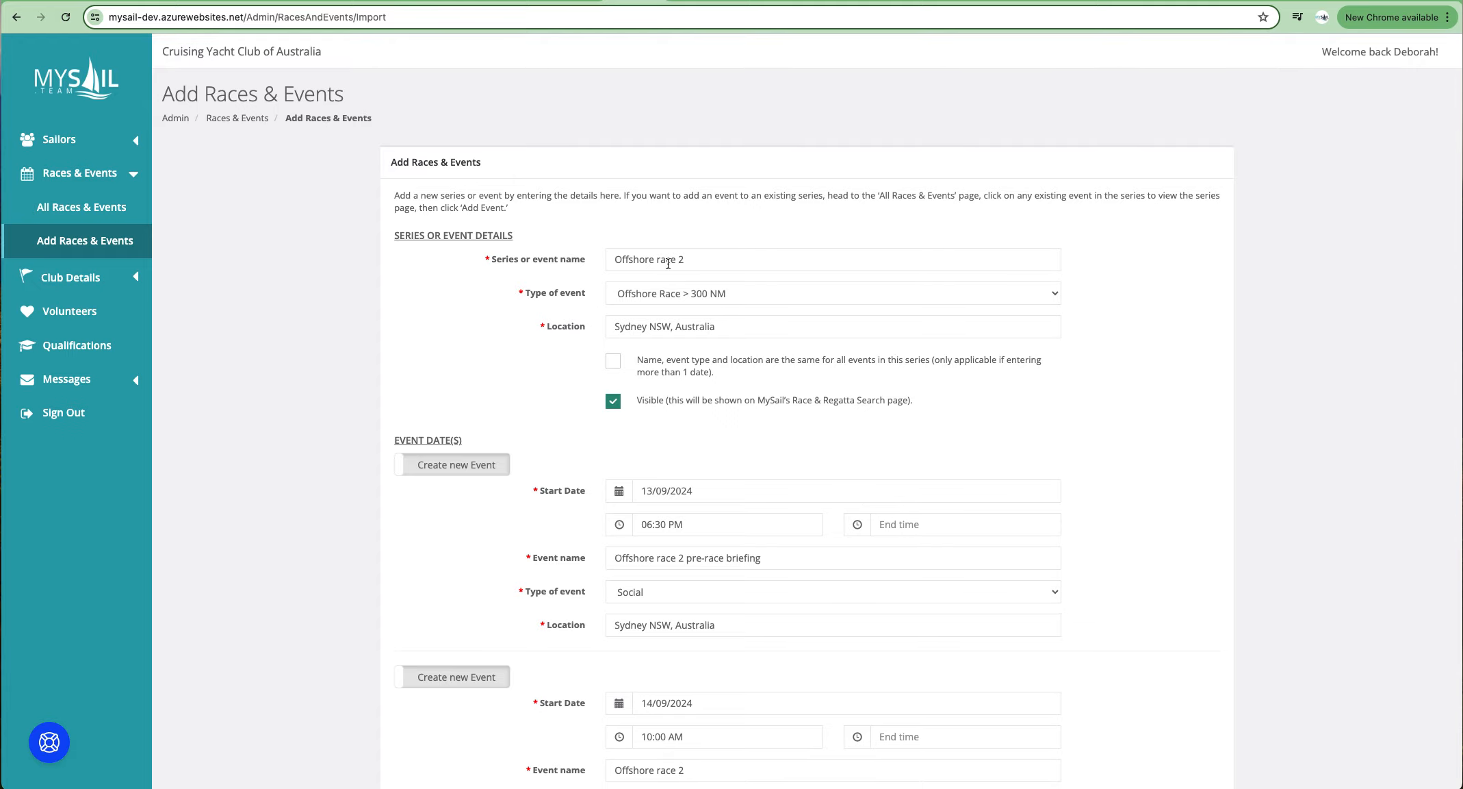
{"action": "scroll", "coordinate": [685, 575], "scroll_direction": "down", "scroll_amount": 3}
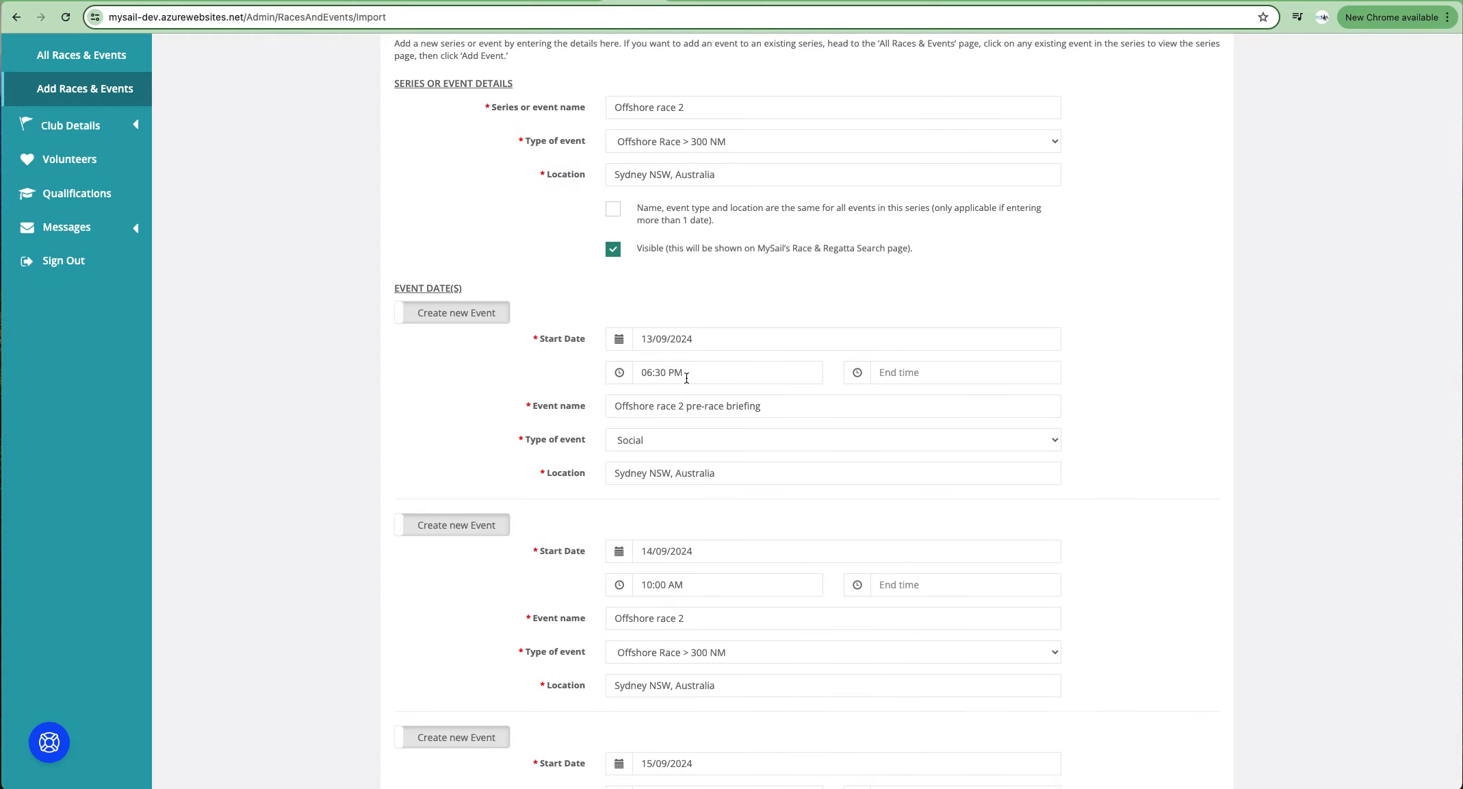
{"action": "scroll", "coordinate": [686, 377], "scroll_direction": "down", "scroll_amount": 5}
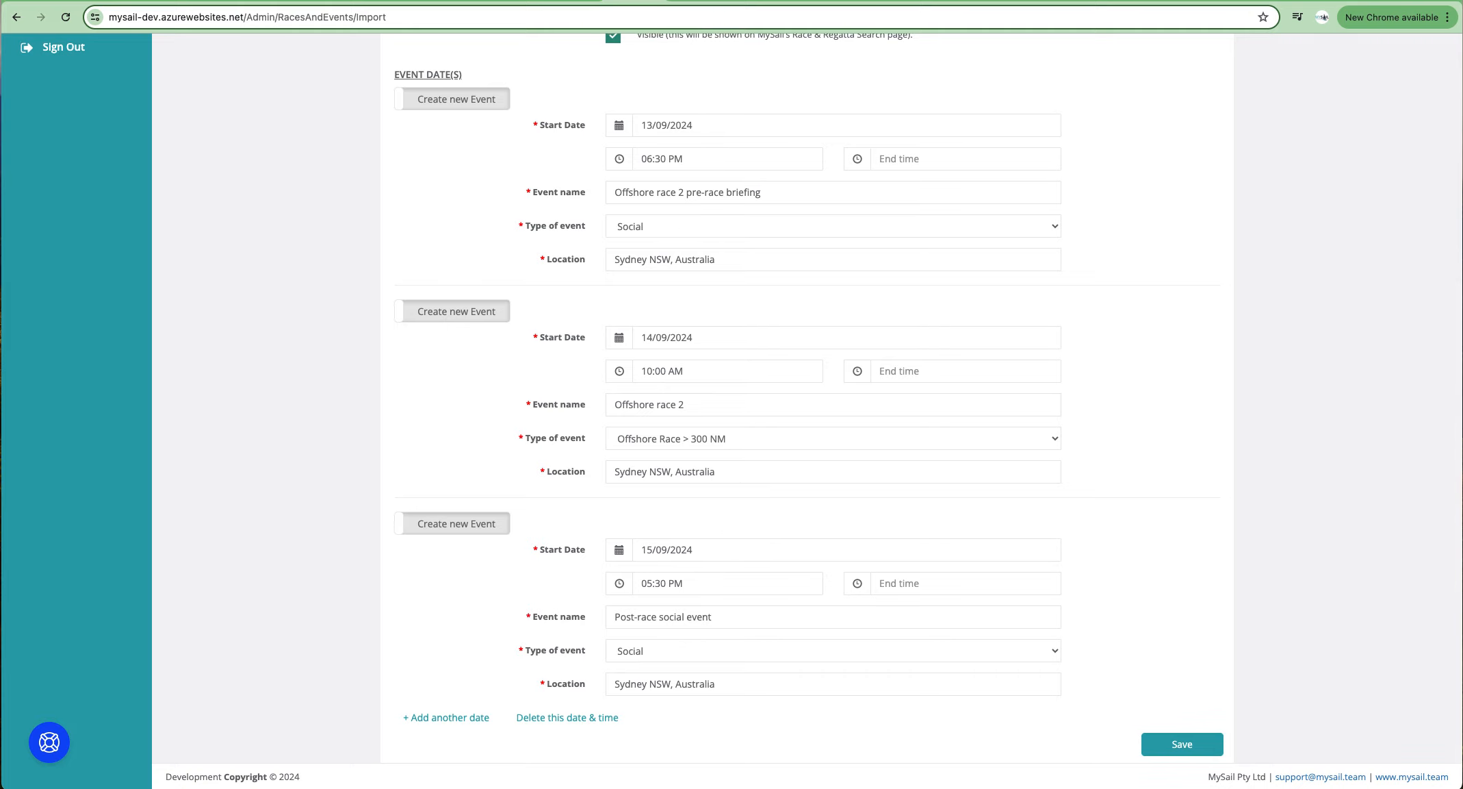
{"action": "left_click", "coordinate": [1183, 746]}
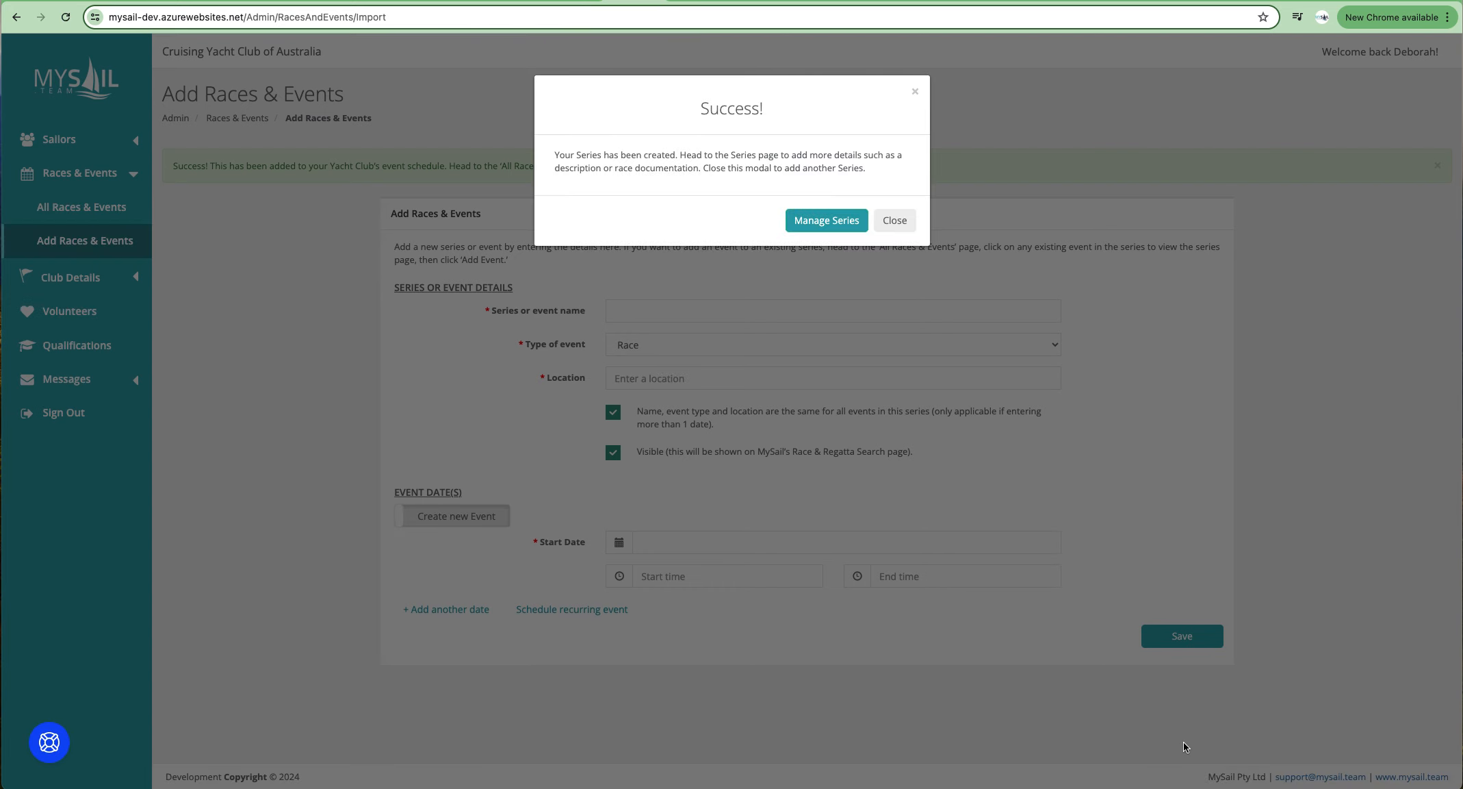
{"action": "left_click", "coordinate": [828, 219]}
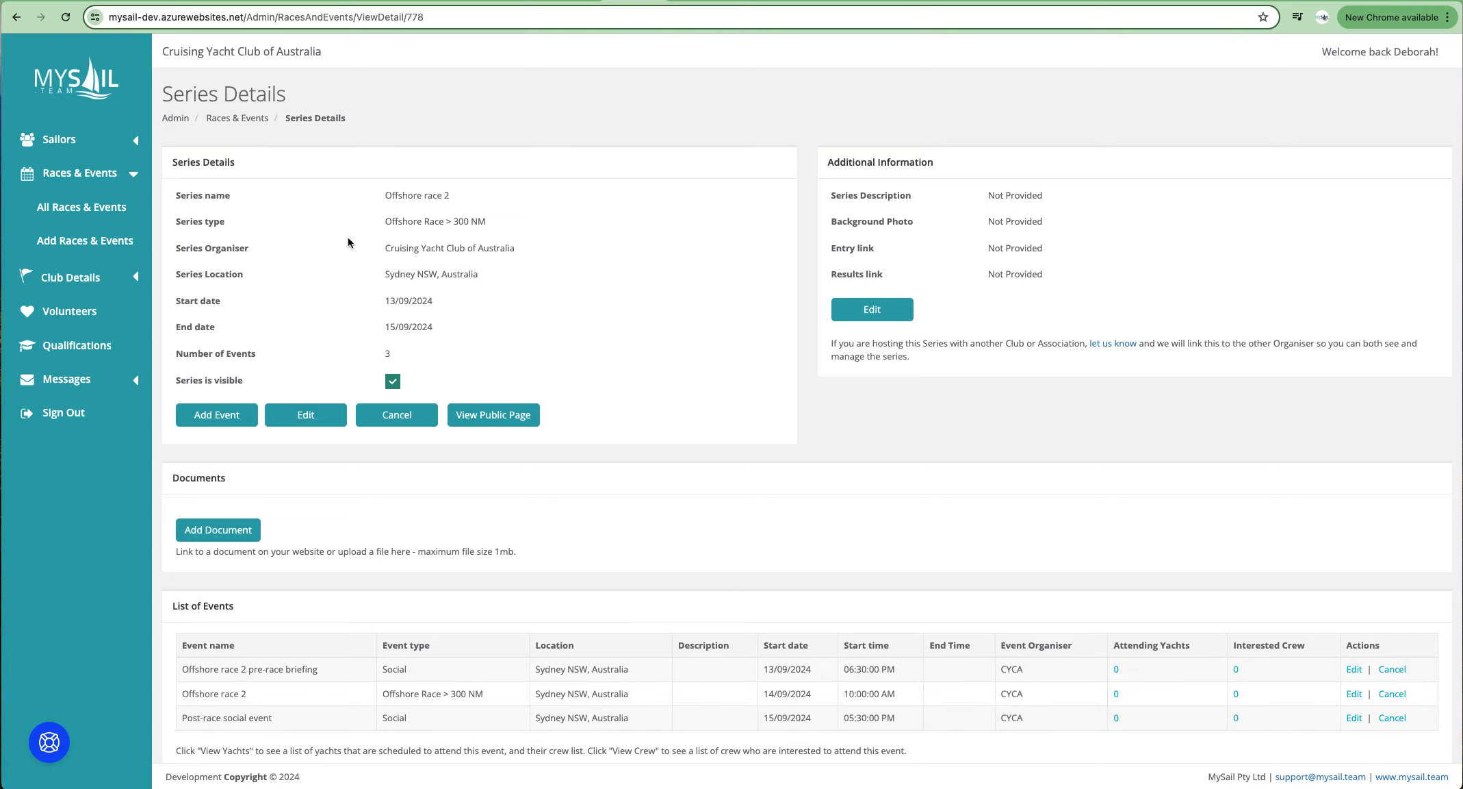
Step: View the series' add-event form, cancellation options and additional-information form, closing each without making changes
{"action": "left_click", "coordinate": [221, 416]}
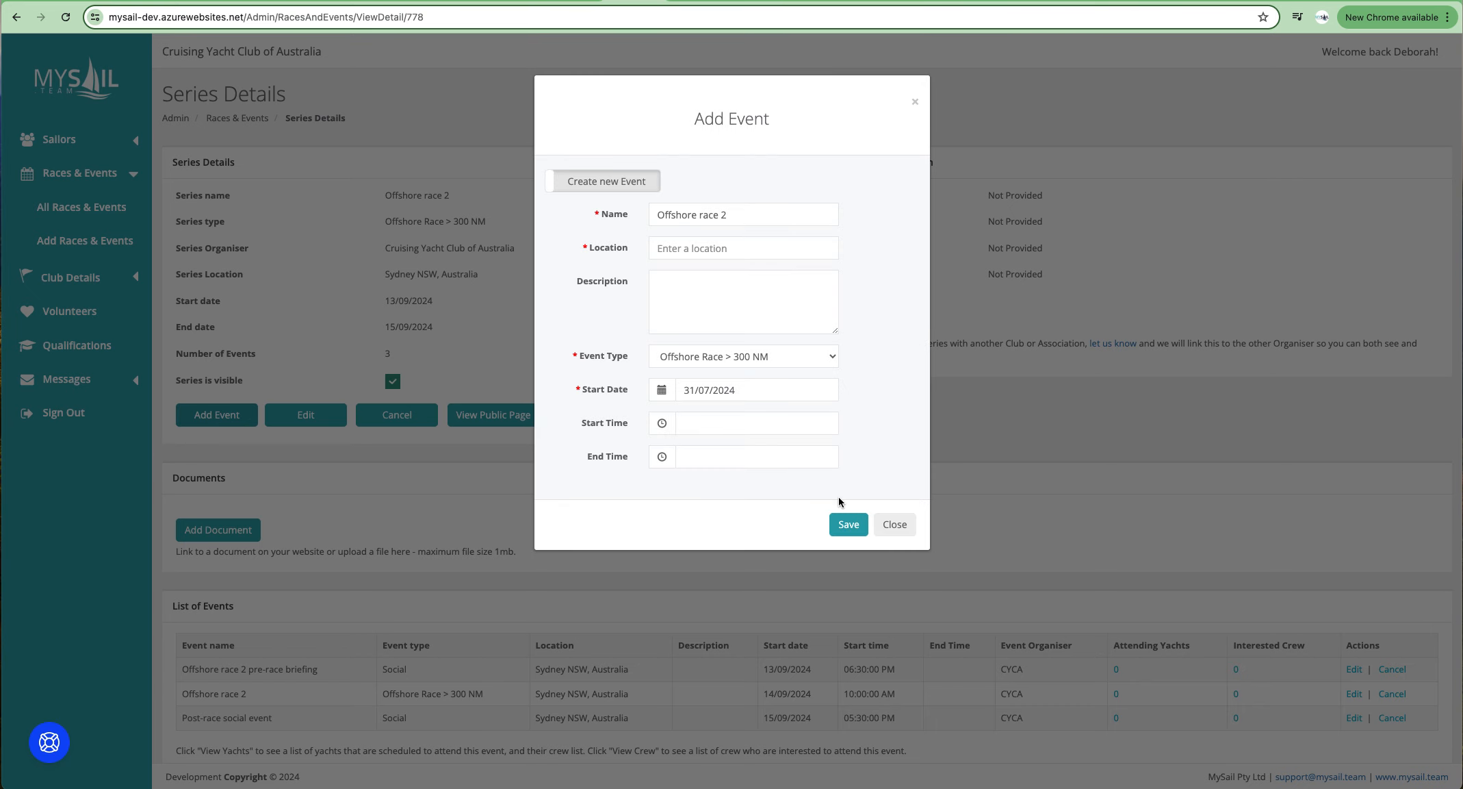
{"action": "left_click", "coordinate": [893, 524]}
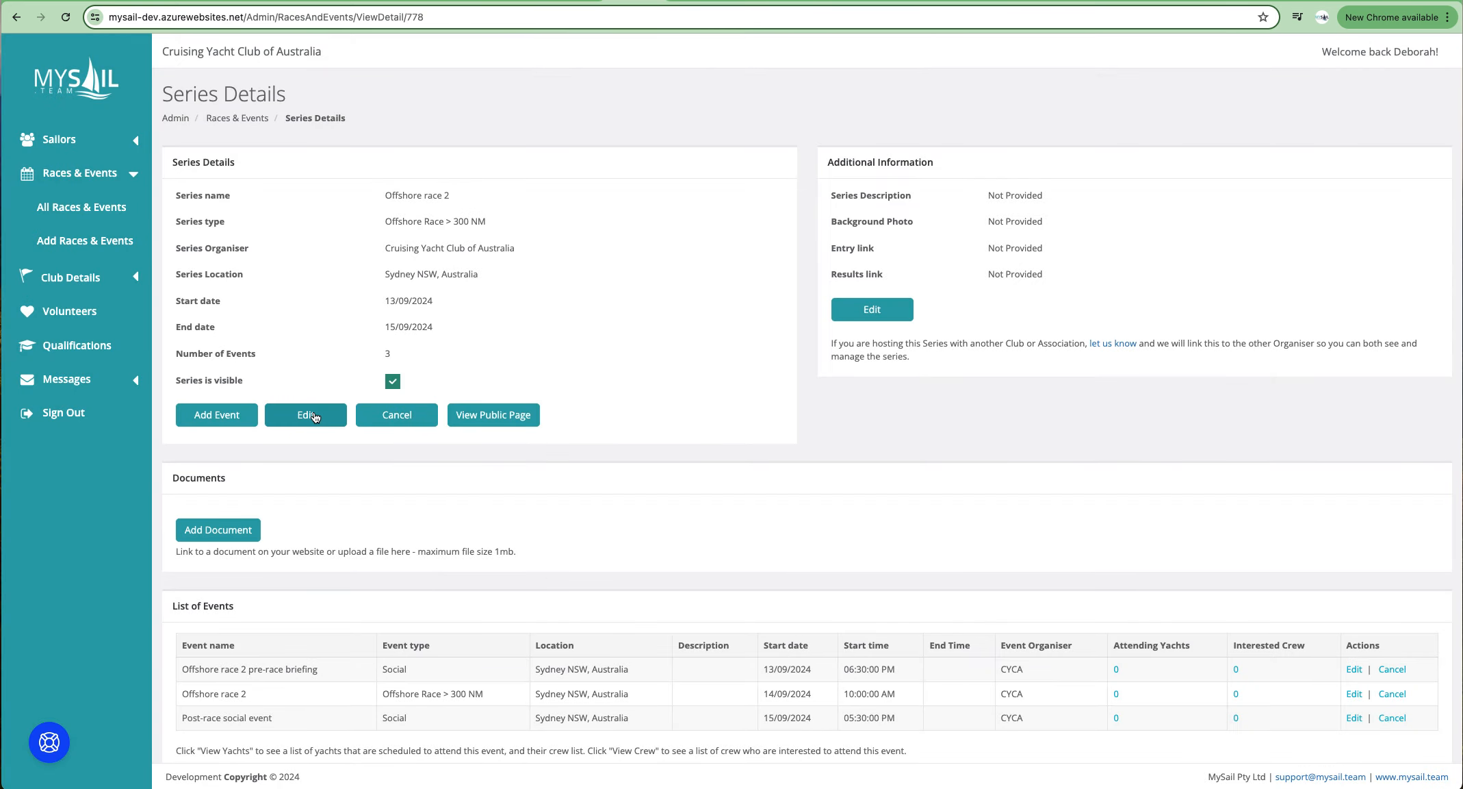
{"action": "left_click", "coordinate": [409, 417]}
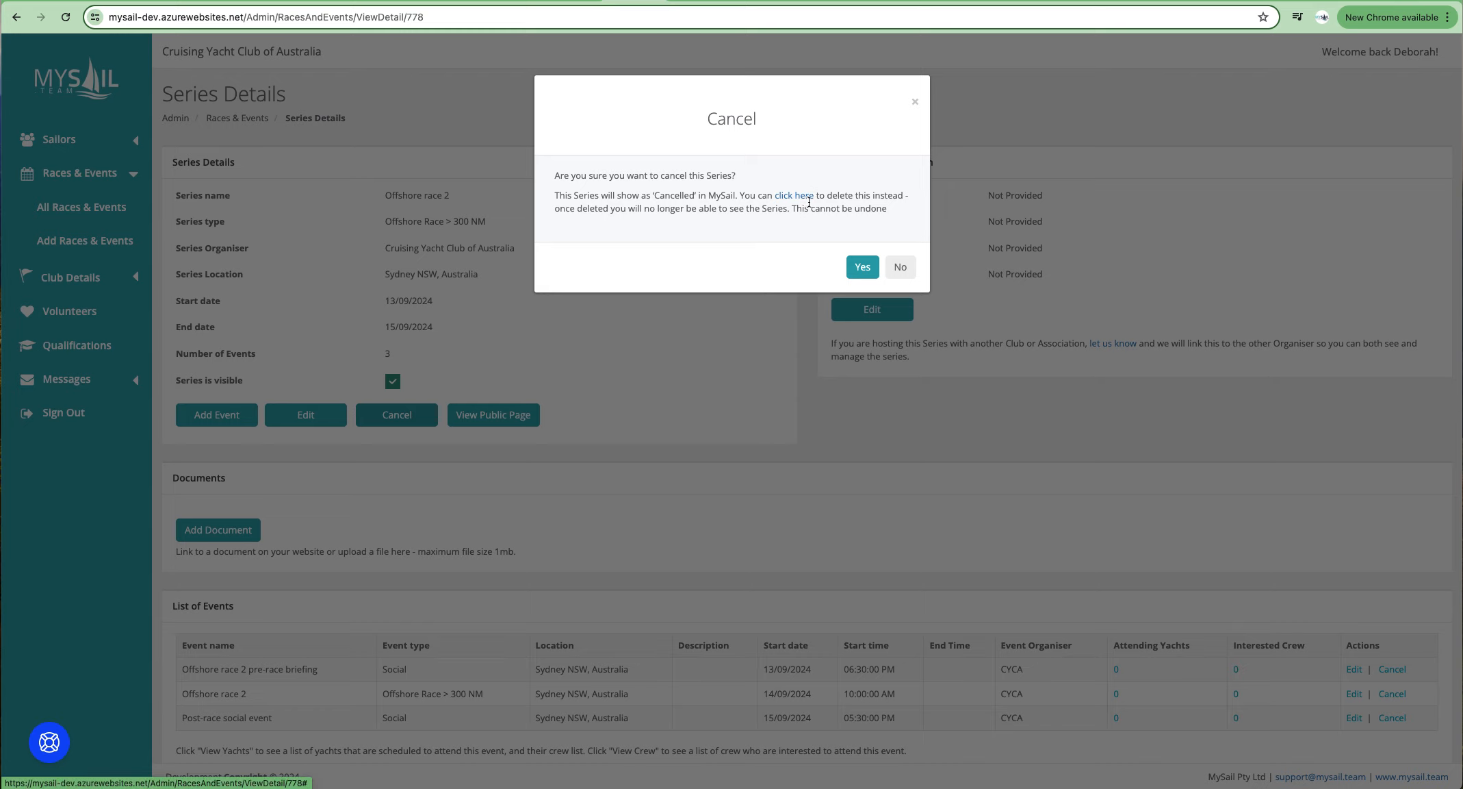
{"action": "left_click", "coordinate": [915, 102]}
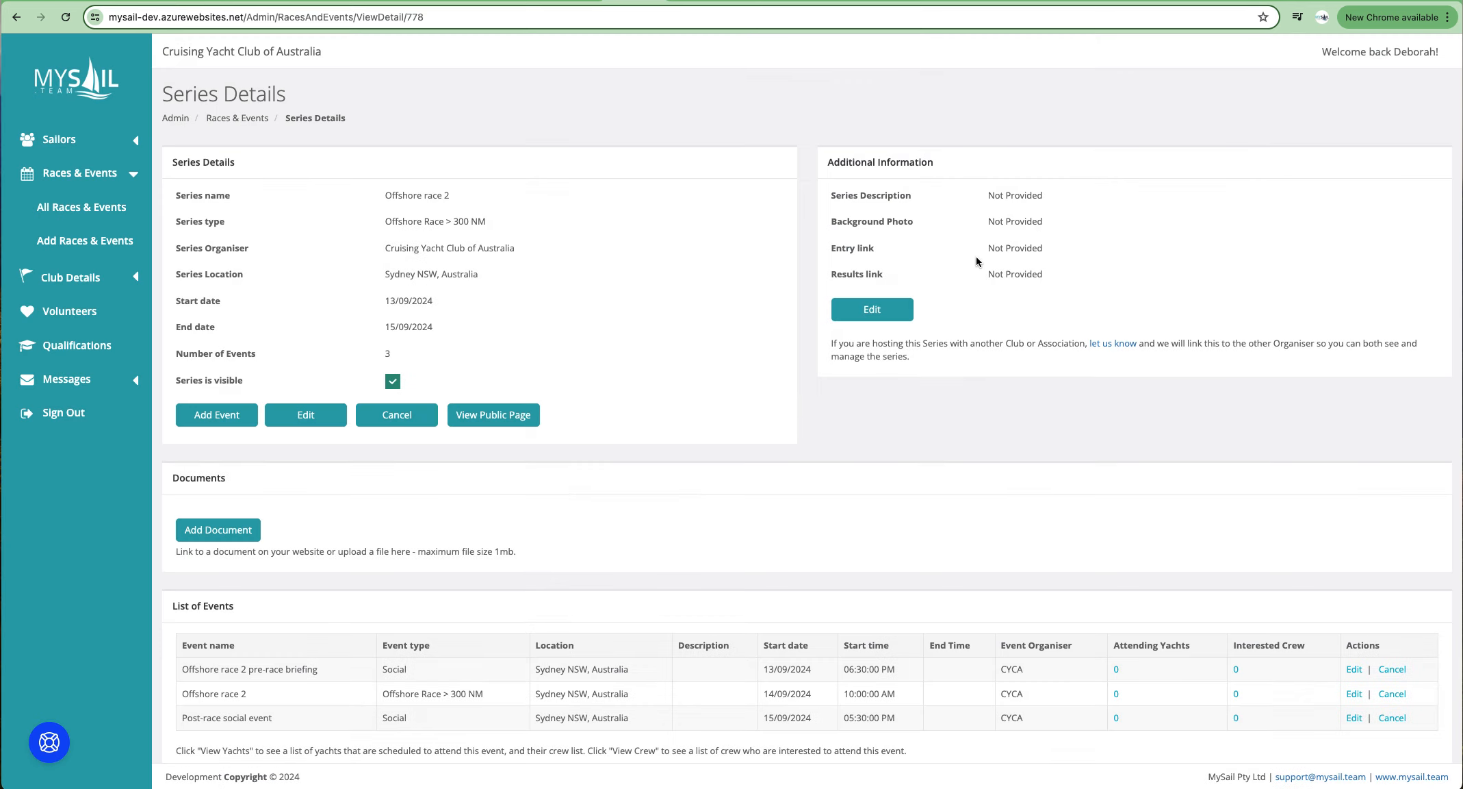
{"action": "left_click", "coordinate": [893, 308]}
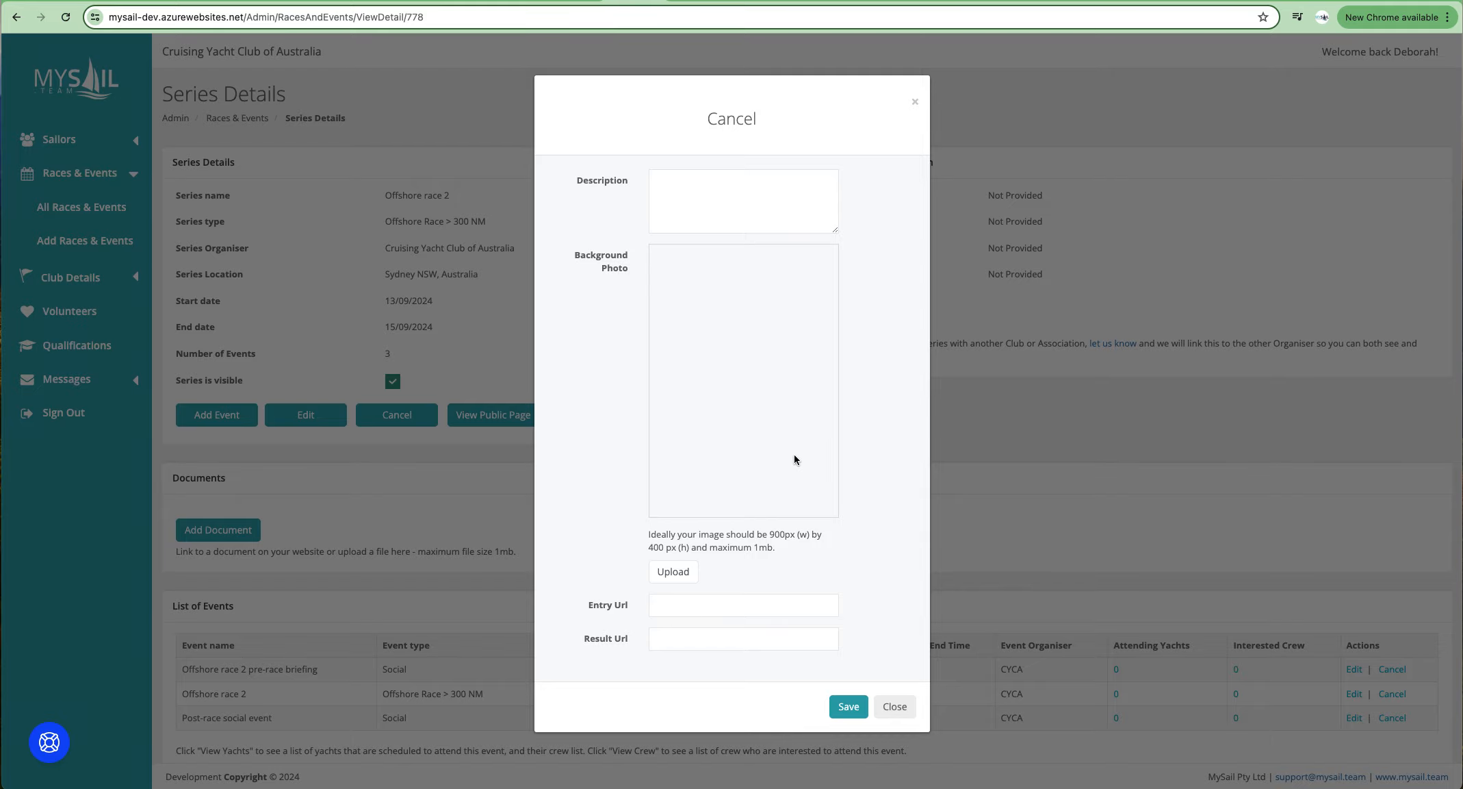
{"action": "left_click", "coordinate": [893, 706]}
Step: Add a document entry to the series and view its file-upload and external URL options without attaching anything
{"action": "left_click", "coordinate": [221, 529]}
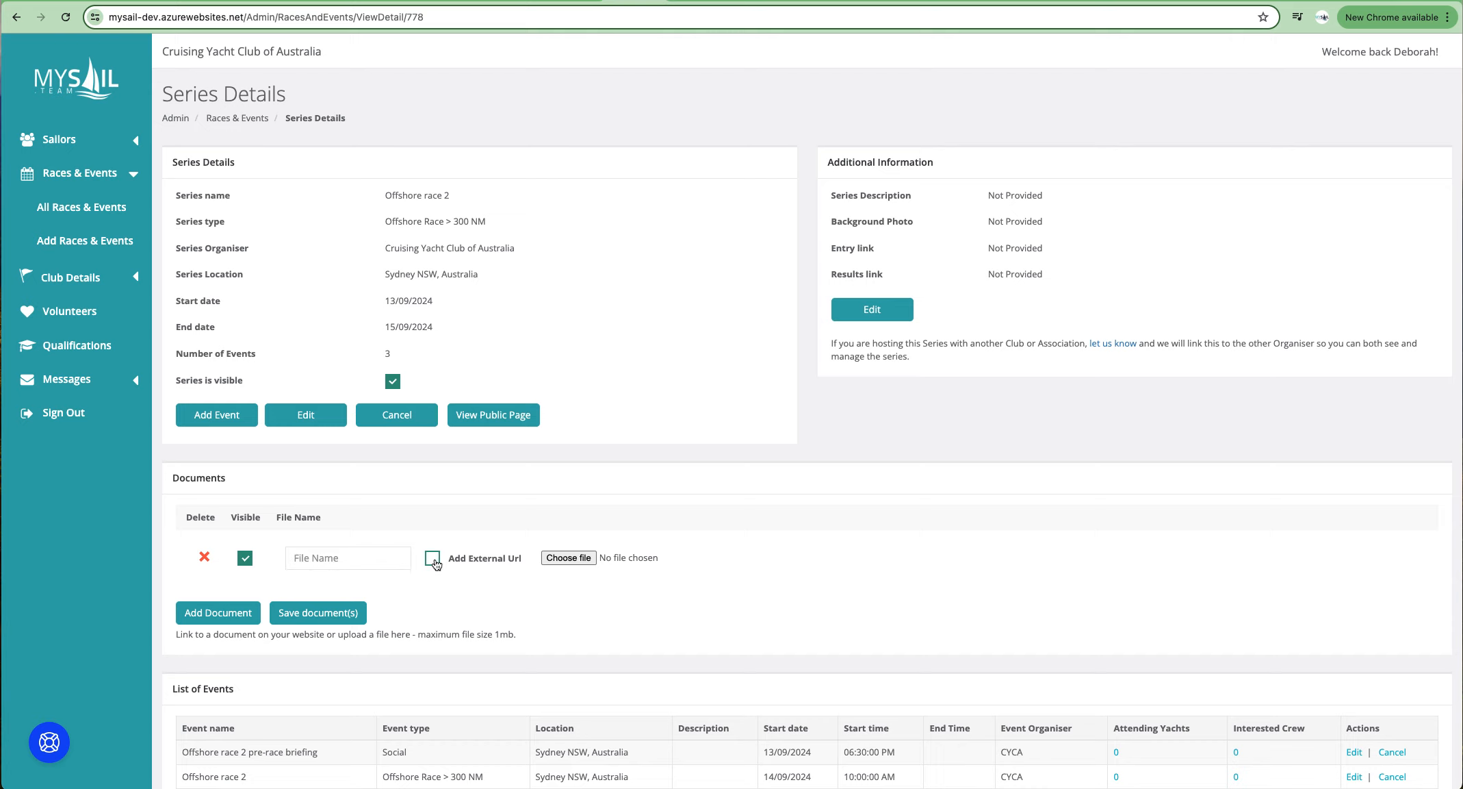
{"action": "left_click", "coordinate": [578, 559]}
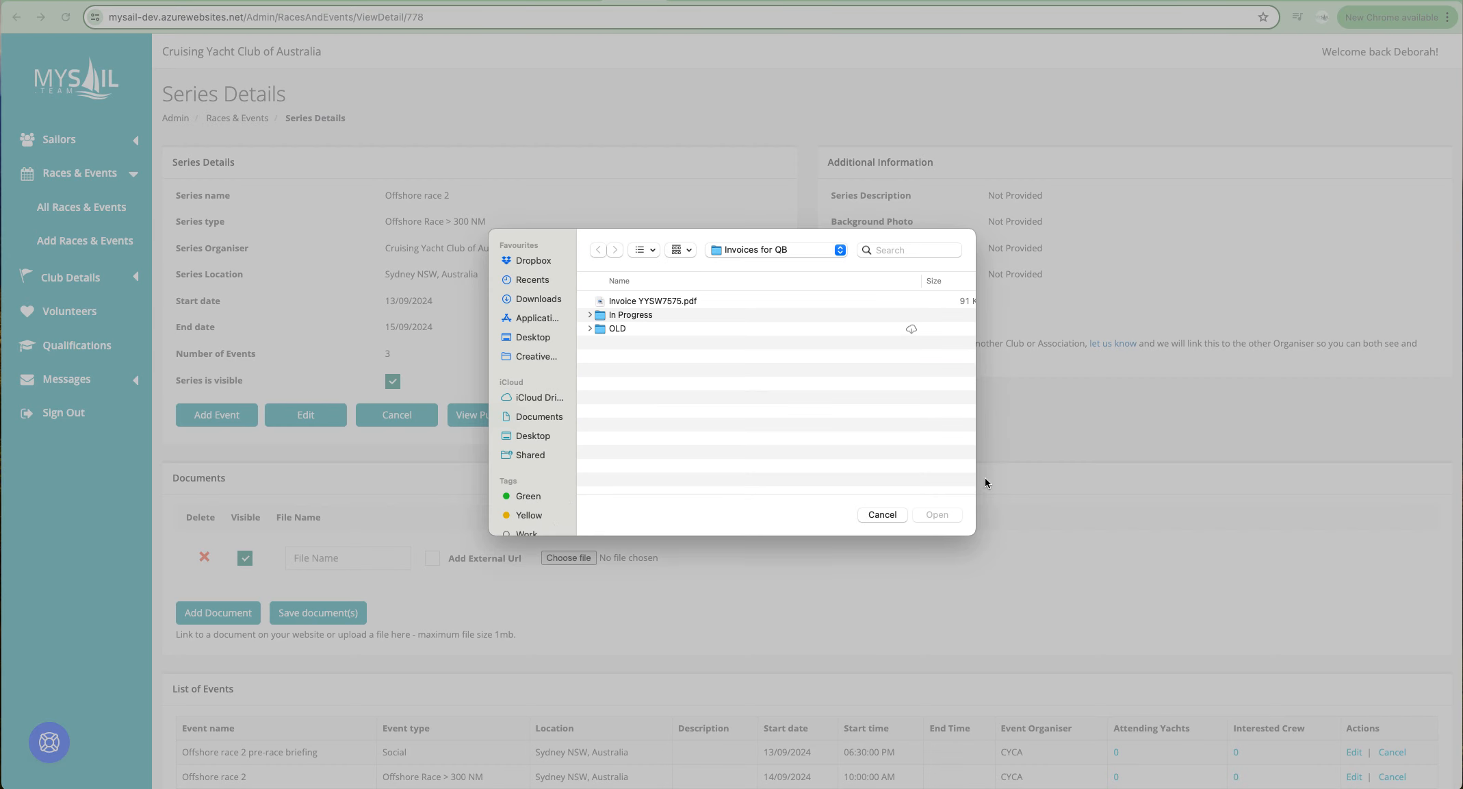
{"action": "left_click", "coordinate": [877, 518]}
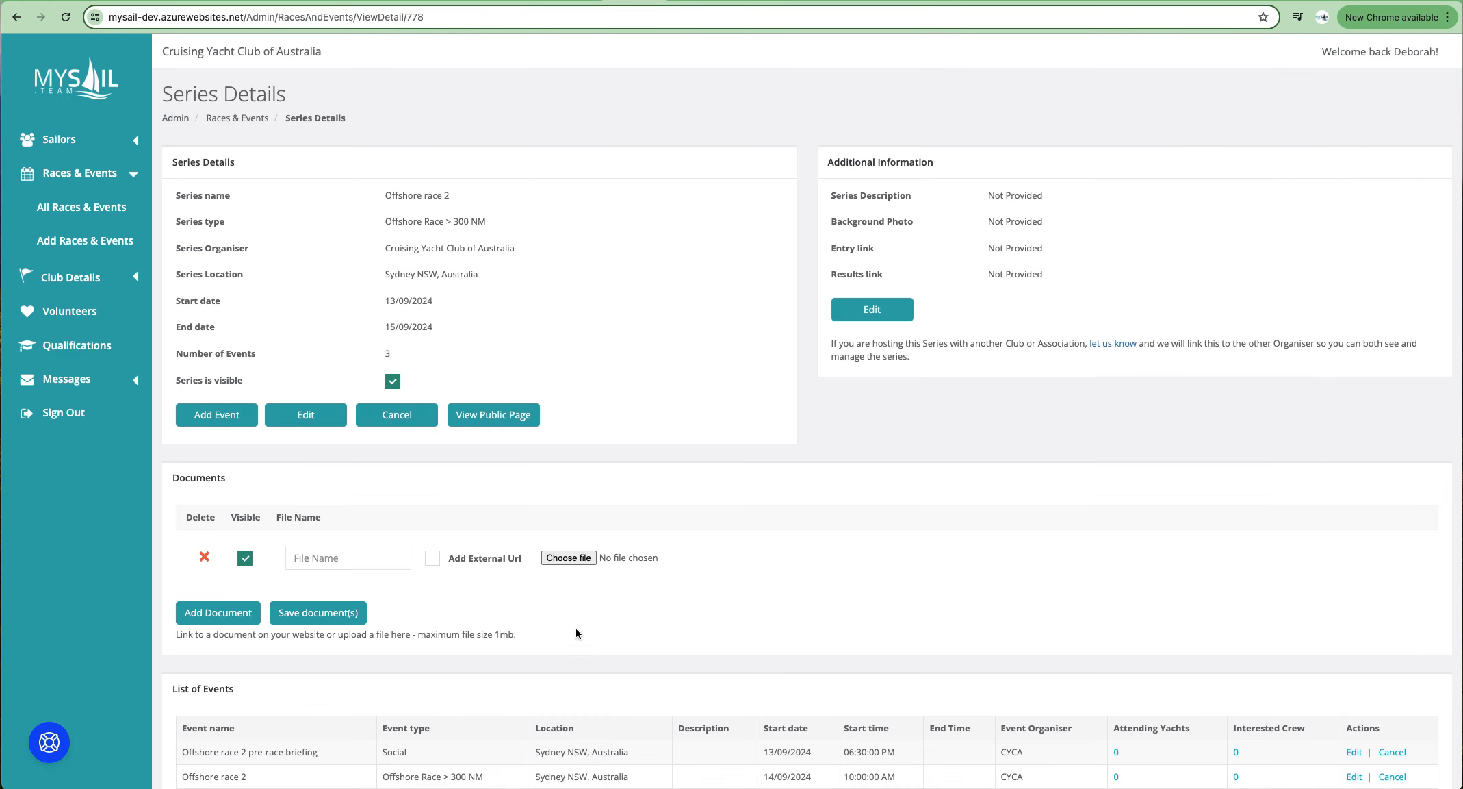
{"action": "left_click", "coordinate": [432, 559]}
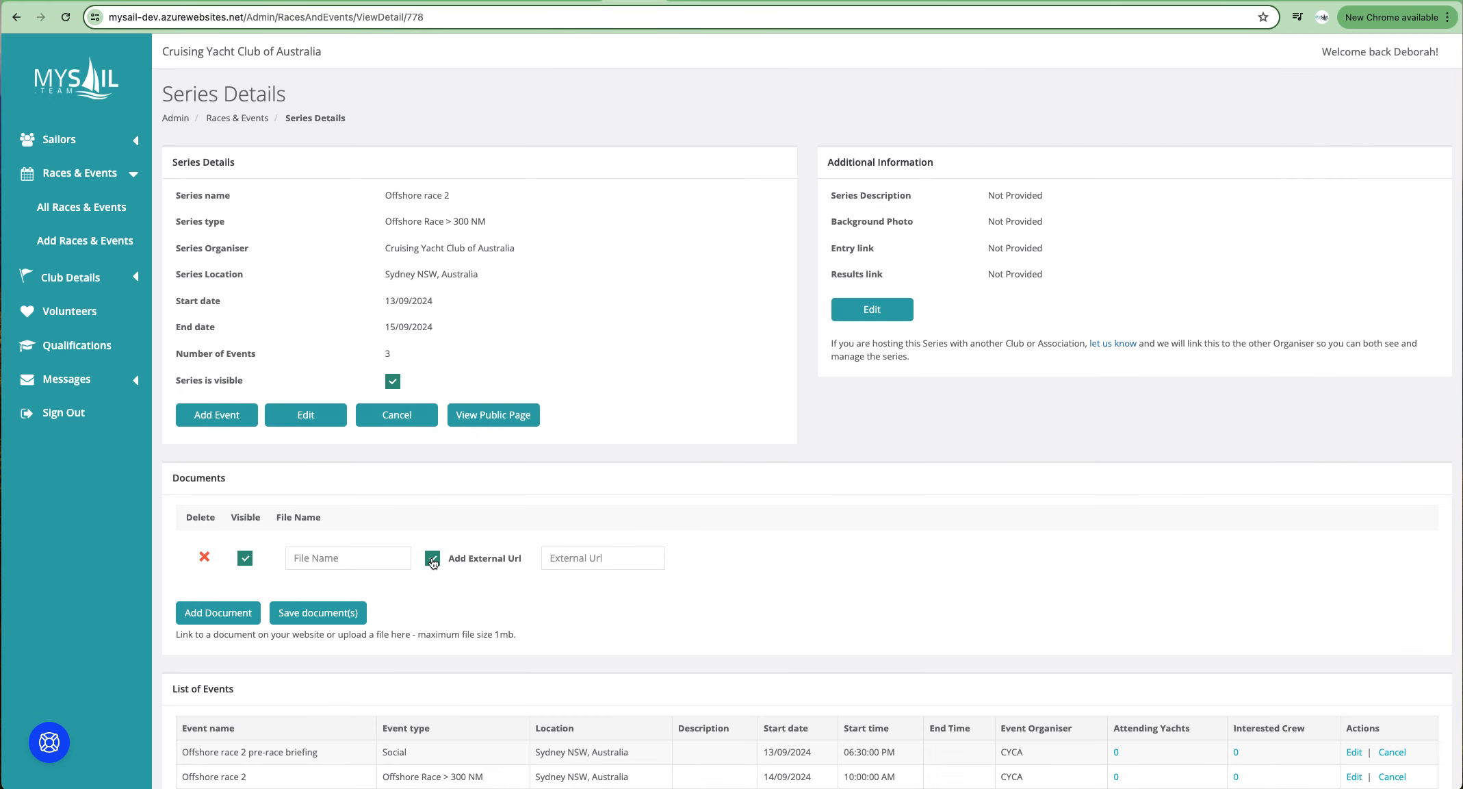
{"action": "left_click", "coordinate": [438, 559]}
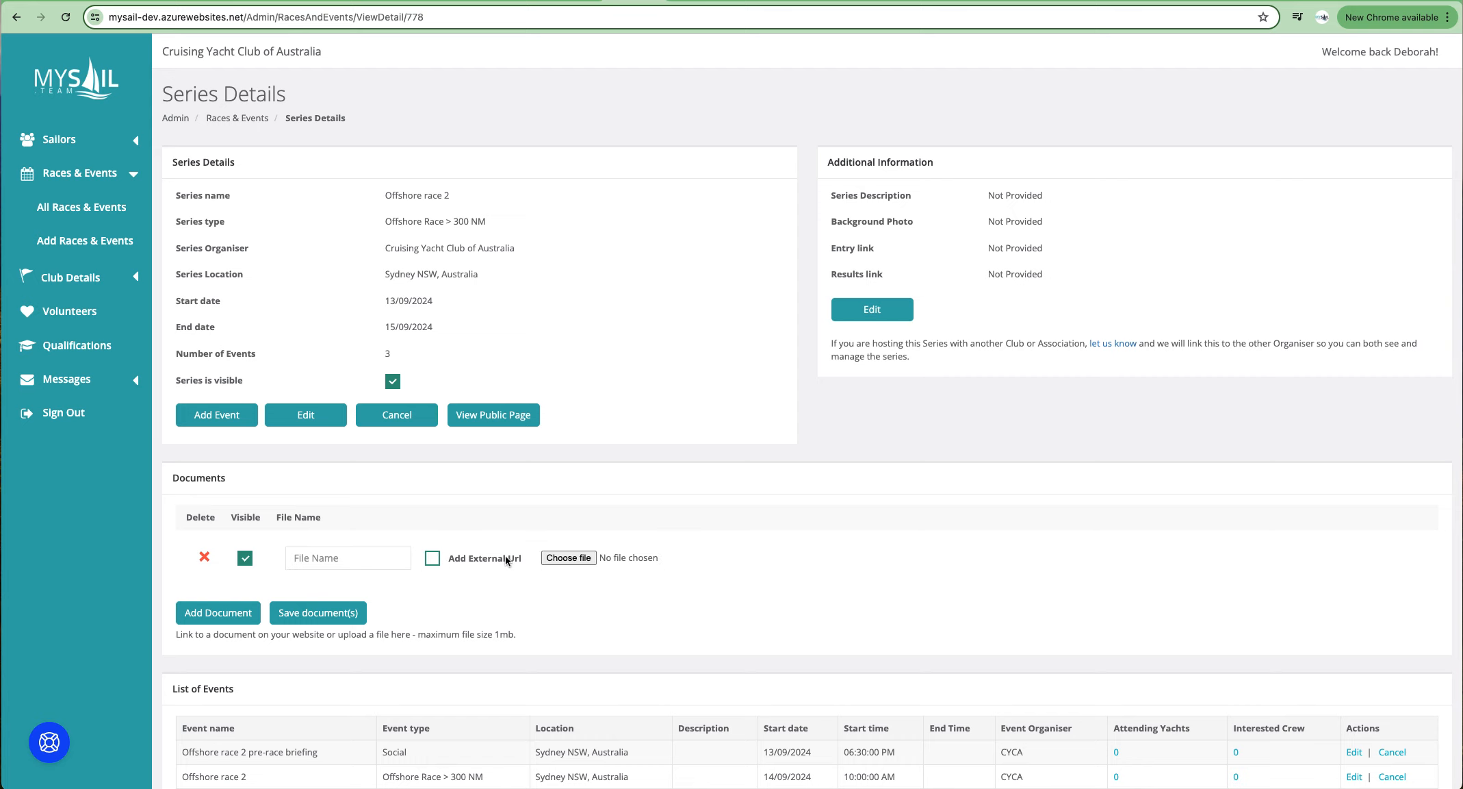
{"action": "scroll", "coordinate": [629, 551], "scroll_direction": "down", "scroll_amount": 2}
{"action": "scroll", "coordinate": [631, 553], "scroll_direction": "up", "scroll_amount": 2}
Step: Start a new series named "Twilight series" and set its event type to Twilight
{"action": "left_click", "coordinate": [95, 245]}
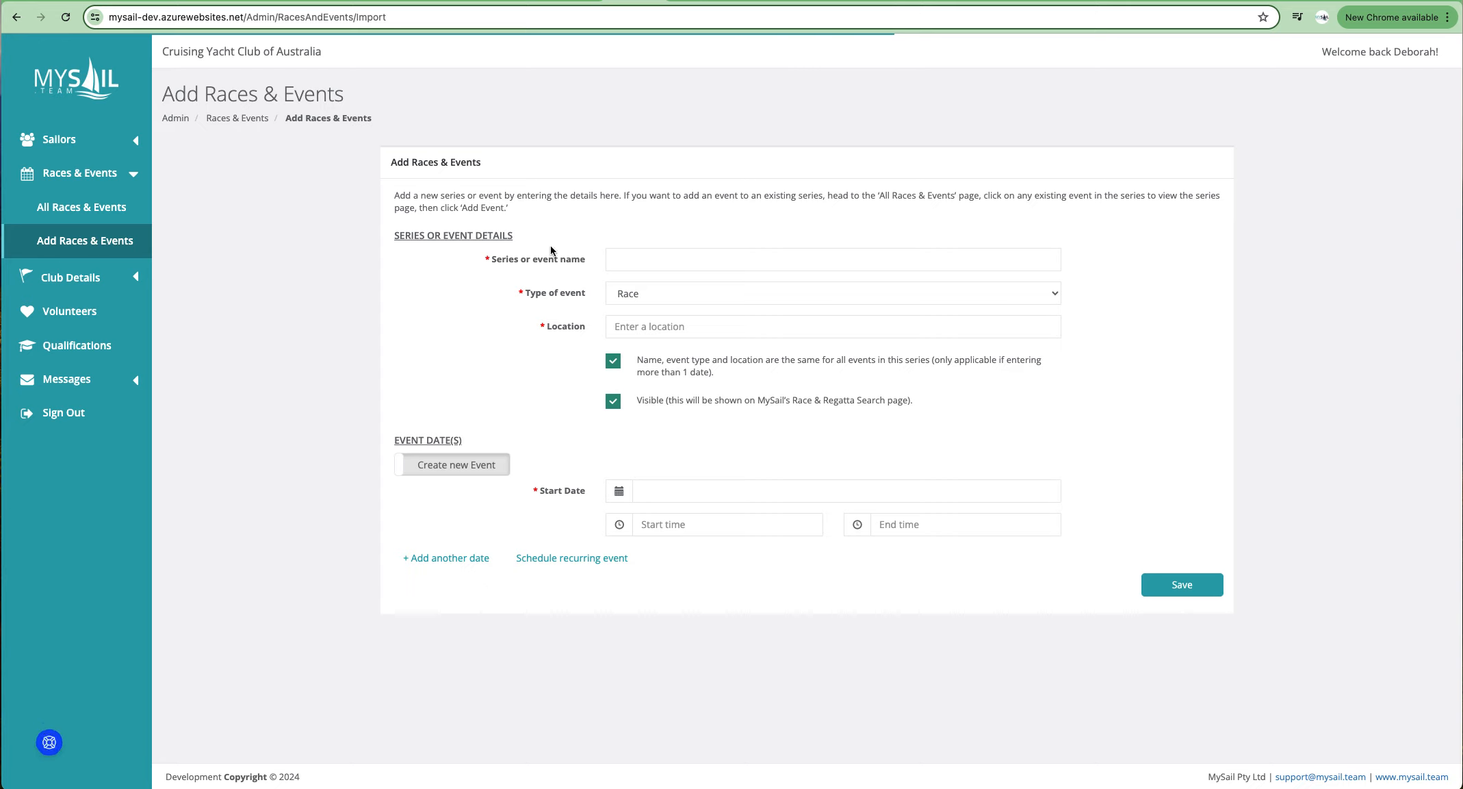
{"action": "left_click", "coordinate": [619, 259]}
{"action": "type", "text": "Twilight series"}
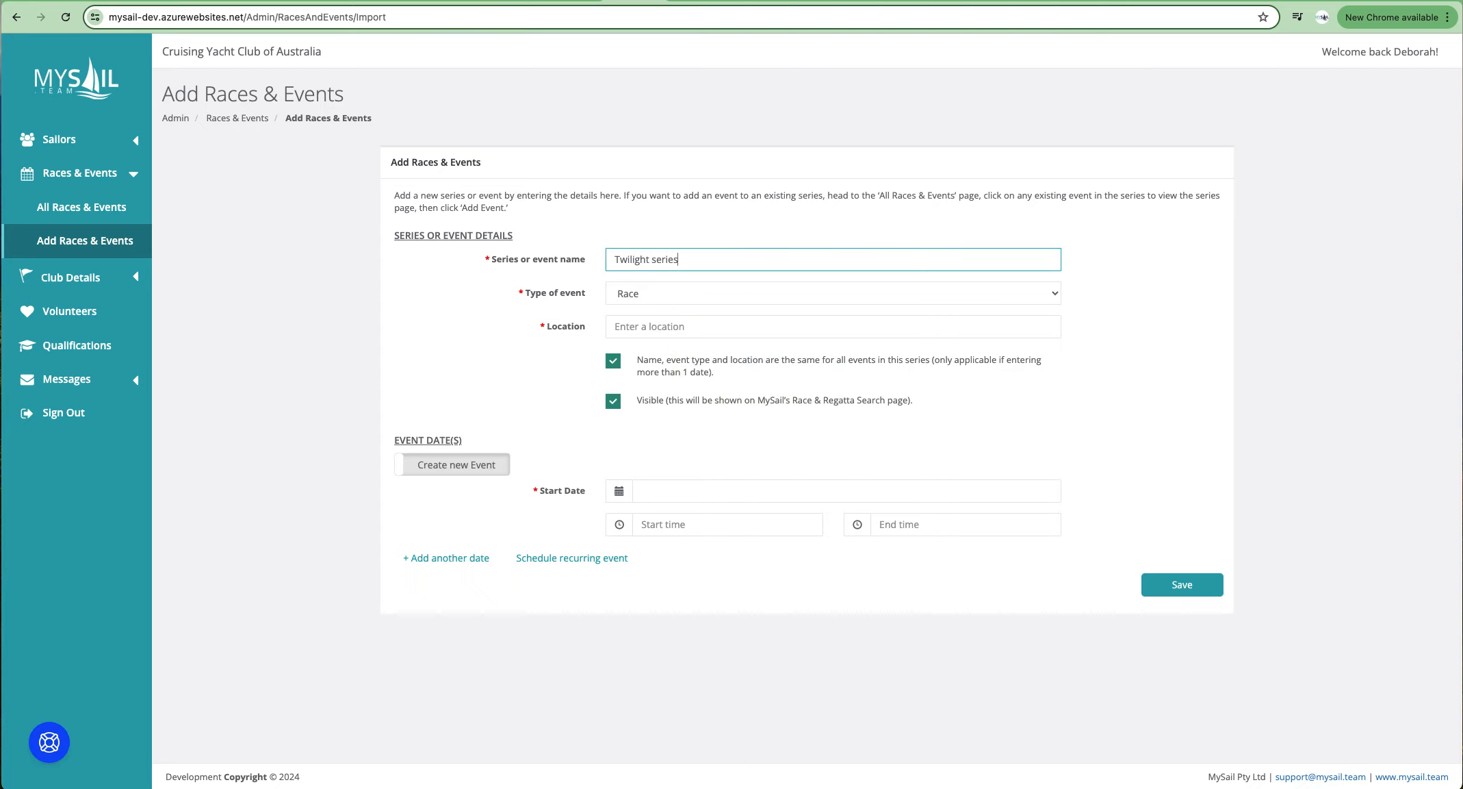
{"action": "left_click", "coordinate": [644, 294]}
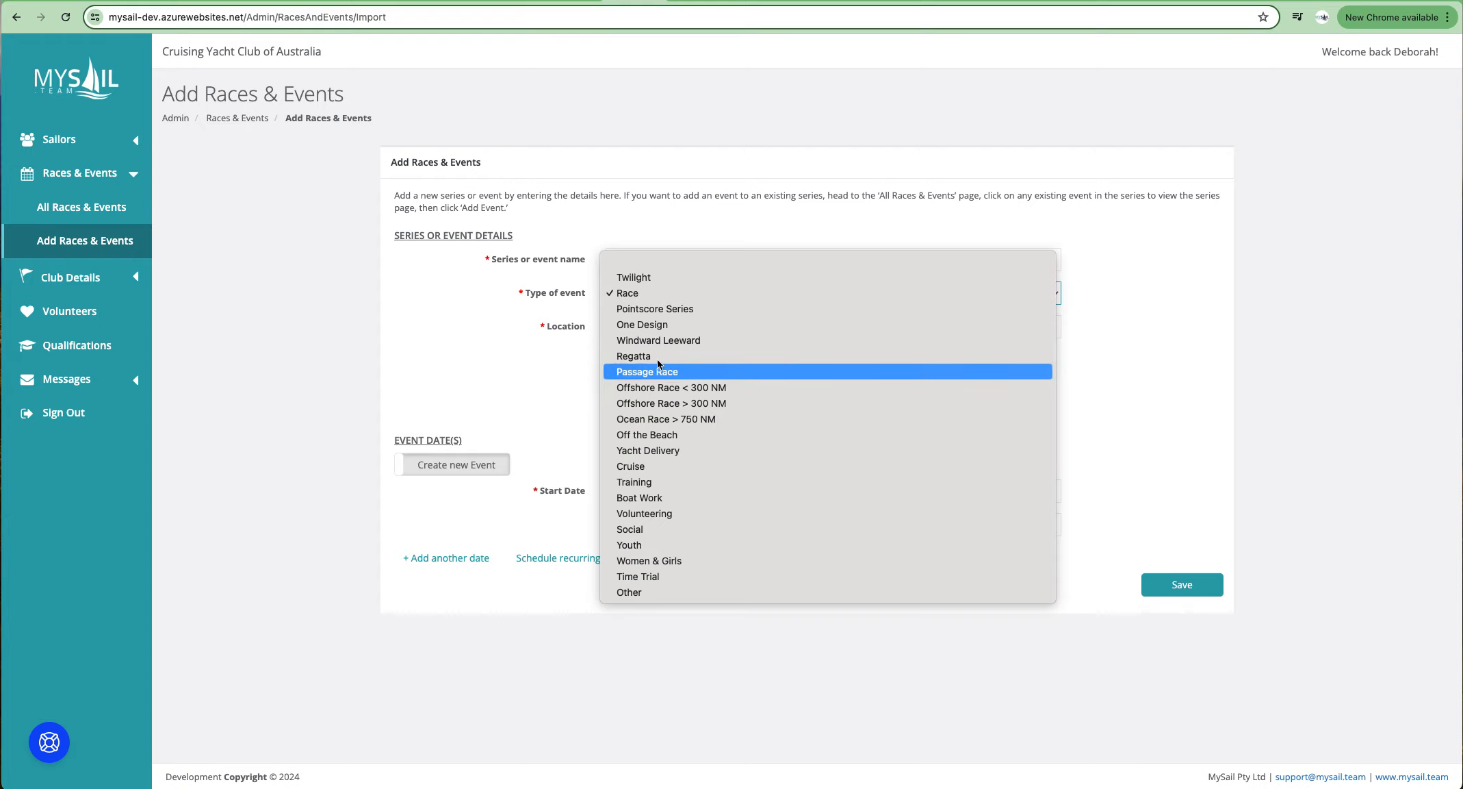
{"action": "left_click", "coordinate": [644, 277]}
Step: Set the Twilight series' location to Sydney NSW, Australia
{"action": "left_click", "coordinate": [644, 327]}
{"action": "type", "text": "syd"}
{"action": "left_click", "coordinate": [647, 347]}
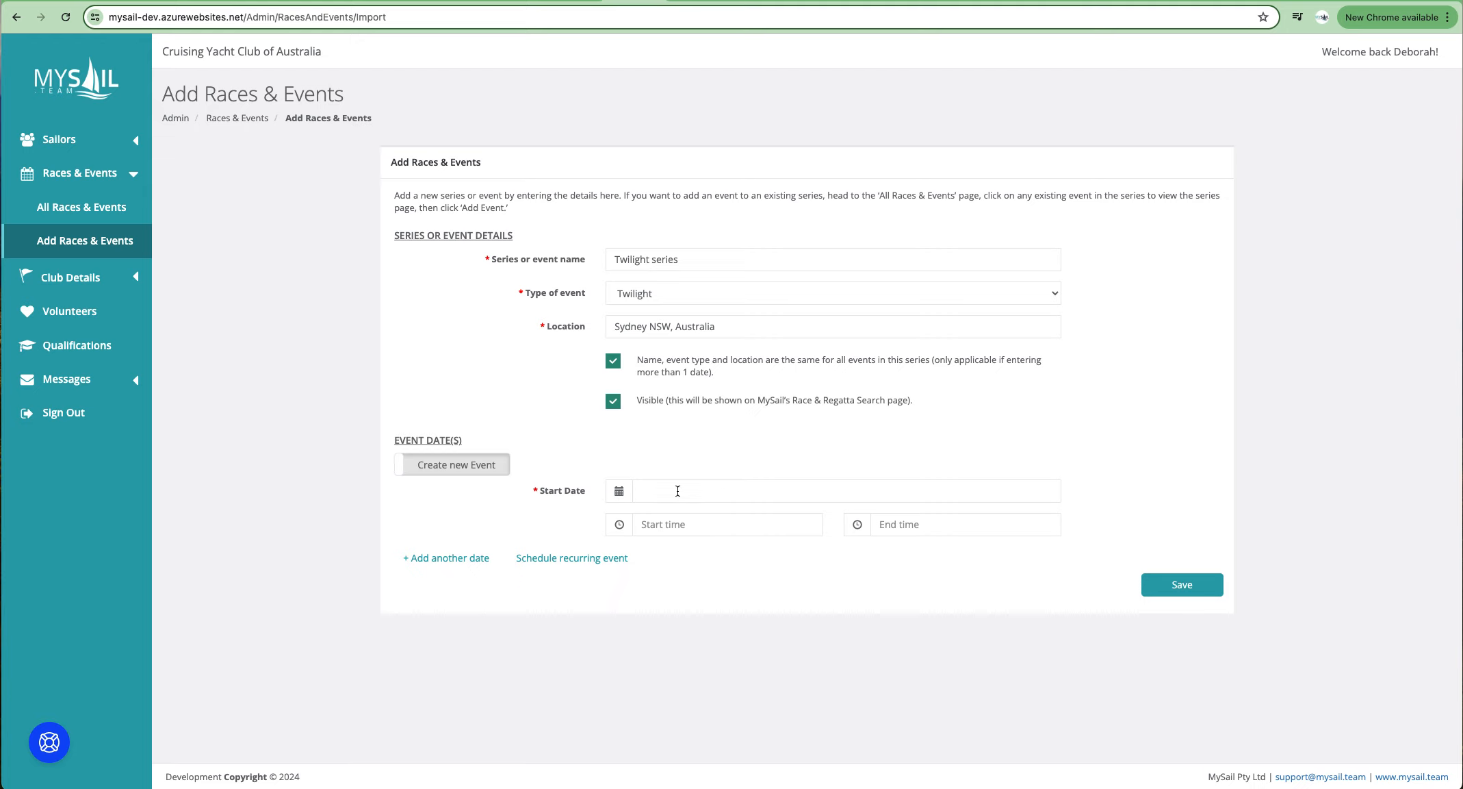
Step: Add two more event dates to the Twilight series
{"action": "left_click", "coordinate": [446, 556]}
{"action": "left_click", "coordinate": [480, 670]}
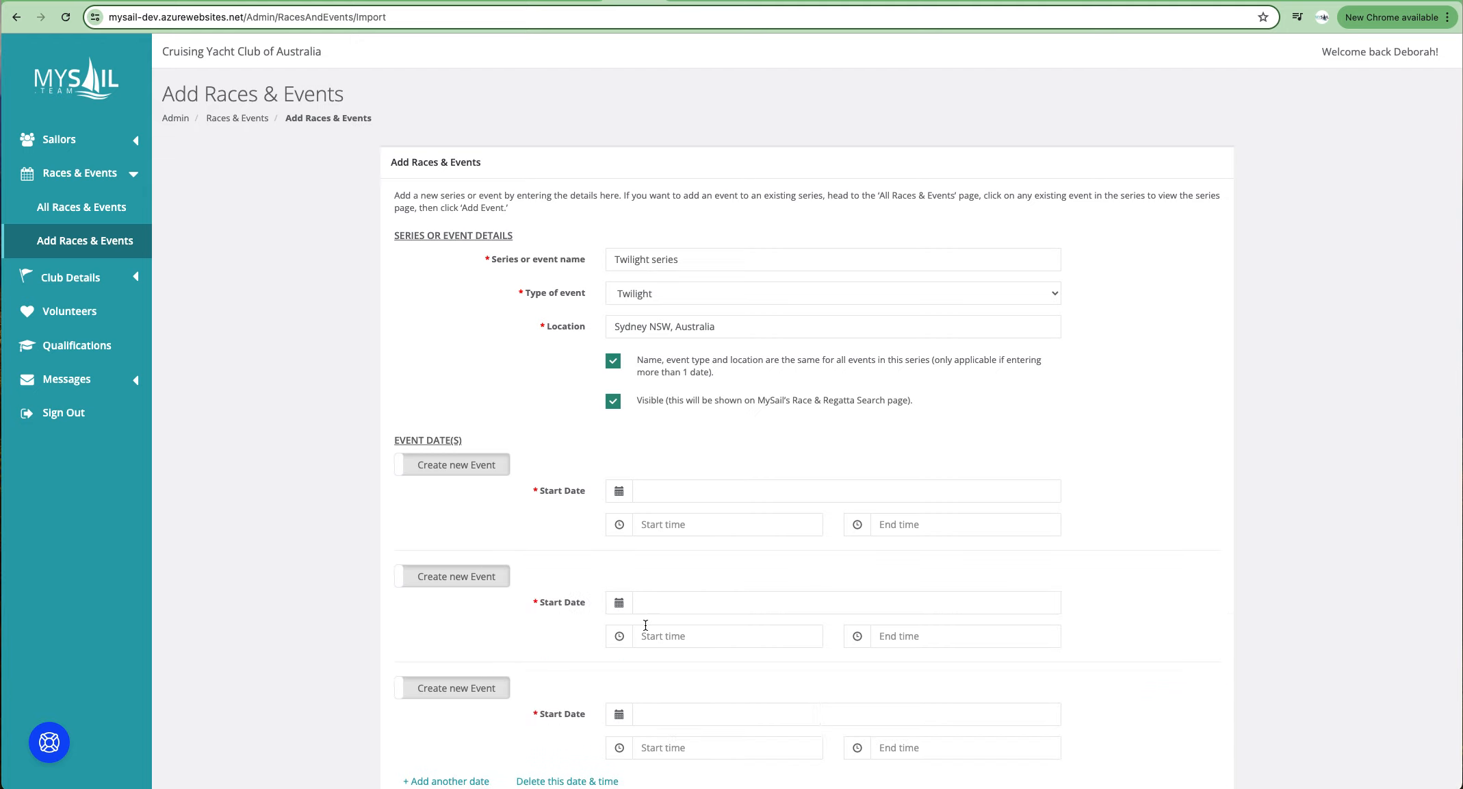
Step: Delete the two additional event dates from the Twilight series
{"action": "scroll", "coordinate": [646, 624], "scroll_direction": "down", "scroll_amount": 2}
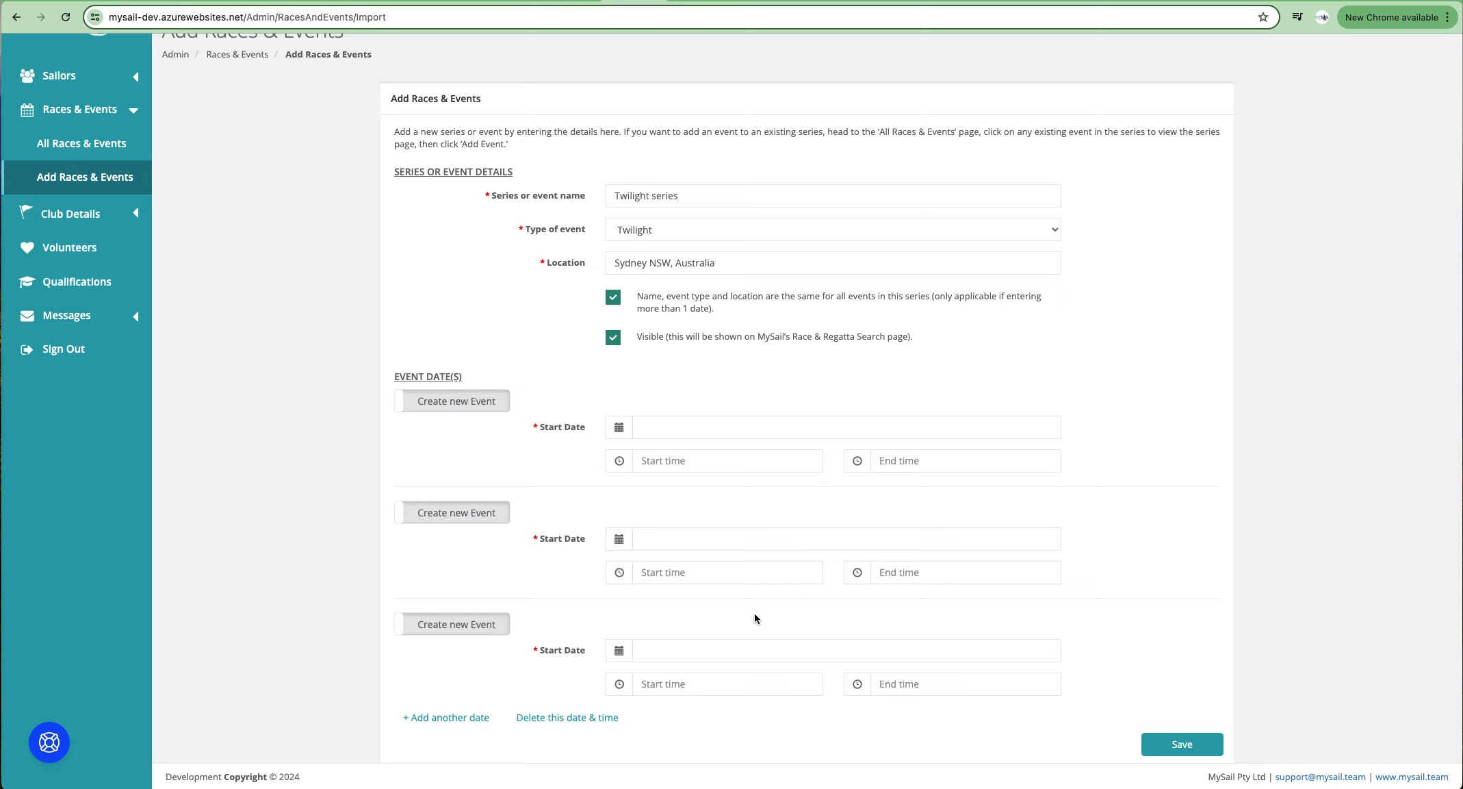
{"action": "left_click", "coordinate": [606, 725]}
{"action": "left_click", "coordinate": [572, 668]}
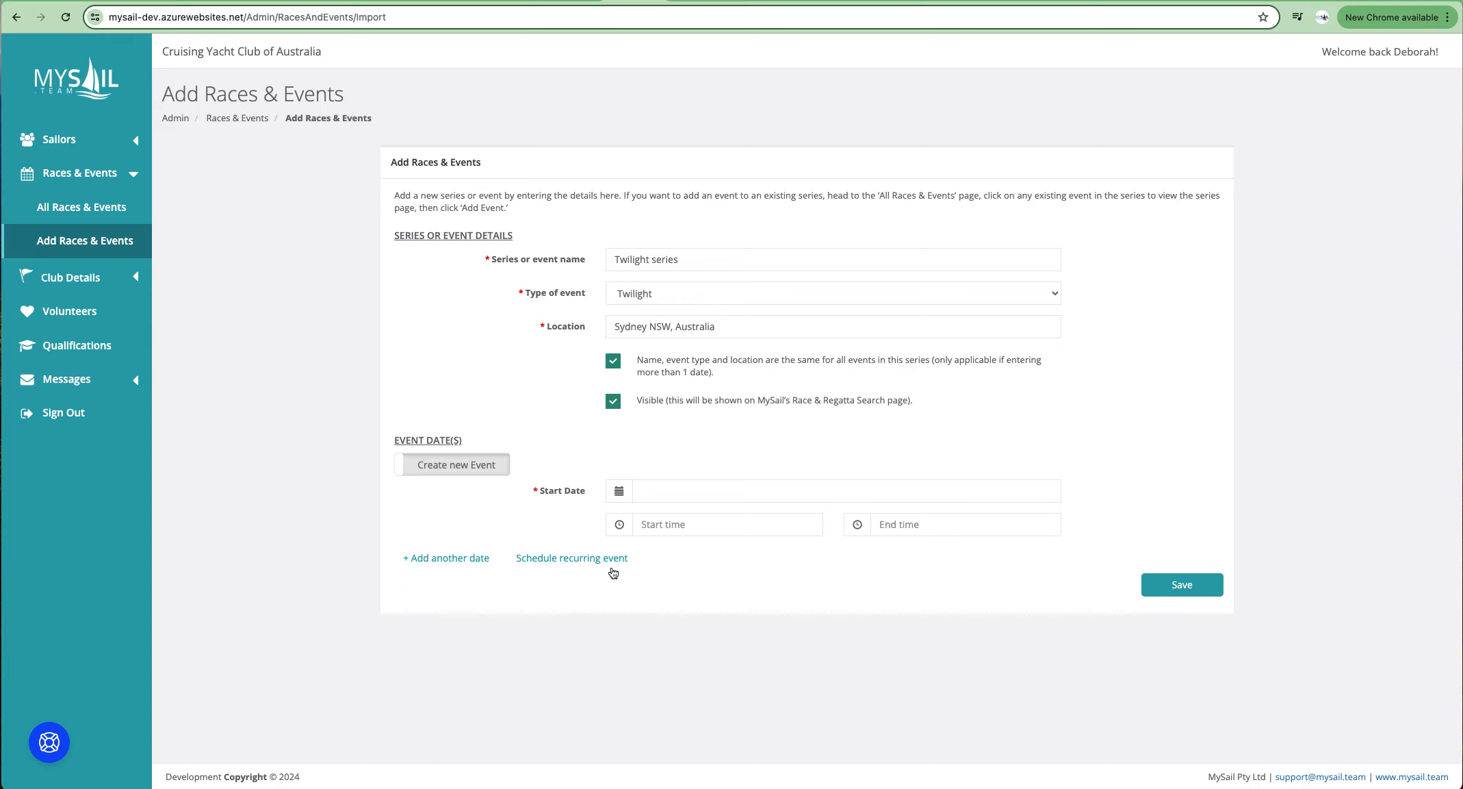
Step: Switch the Twilight series to a recurring event schedule and set its start date to 26/09/2024
{"action": "left_click", "coordinate": [577, 558]}
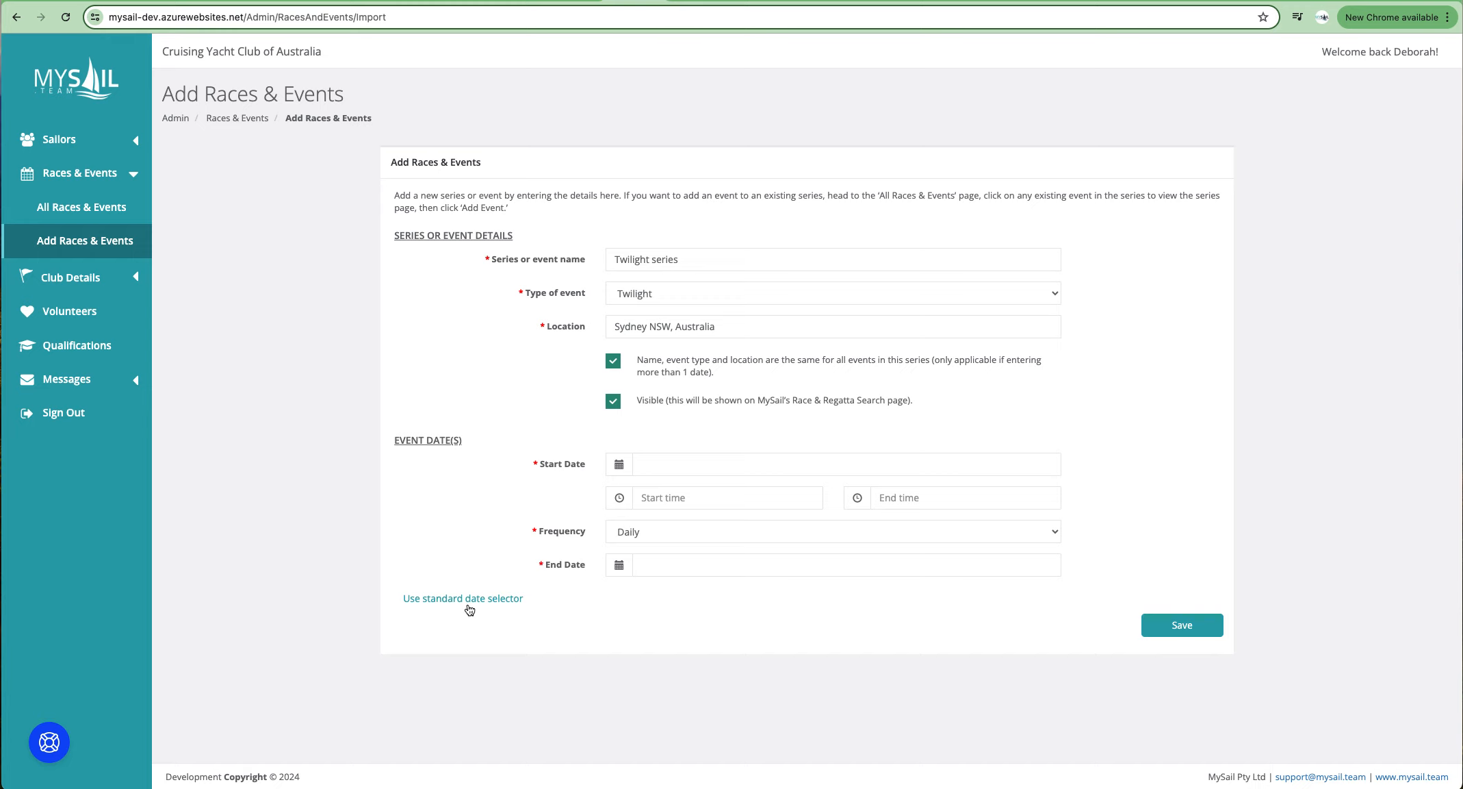
{"action": "left_click", "coordinate": [624, 468]}
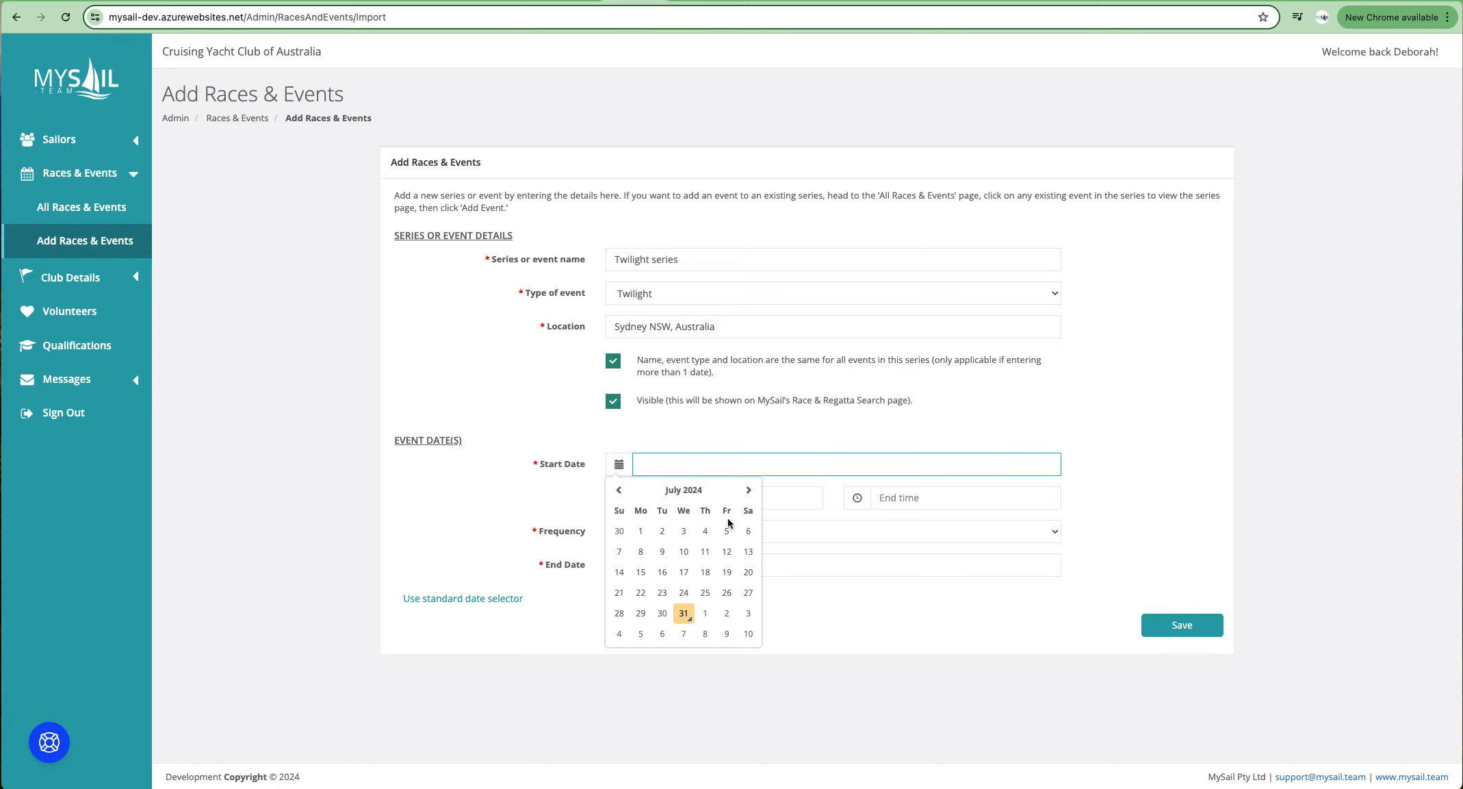
{"action": "left_click", "coordinate": [749, 490]}
{"action": "left_click", "coordinate": [749, 490]}
{"action": "left_click", "coordinate": [705, 593]}
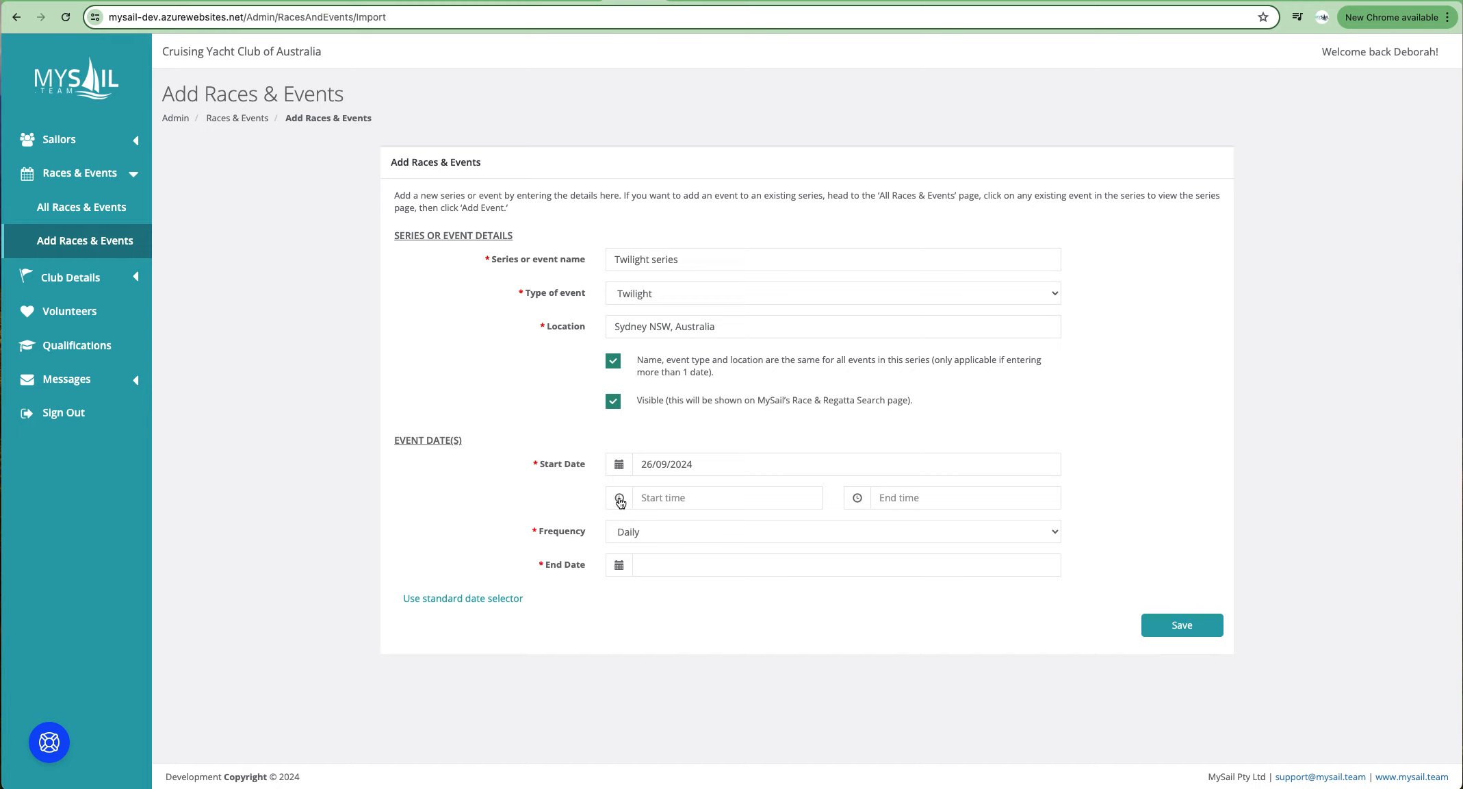
Step: Set the recurring event's start time to 05:30 PM
{"action": "left_click", "coordinate": [620, 502]}
{"action": "left_click", "coordinate": [625, 584]}
{"action": "left_click", "coordinate": [667, 575]}
{"action": "left_click", "coordinate": [704, 581]}
{"action": "left_click", "coordinate": [705, 573]}
{"action": "left_click", "coordinate": [835, 640]}
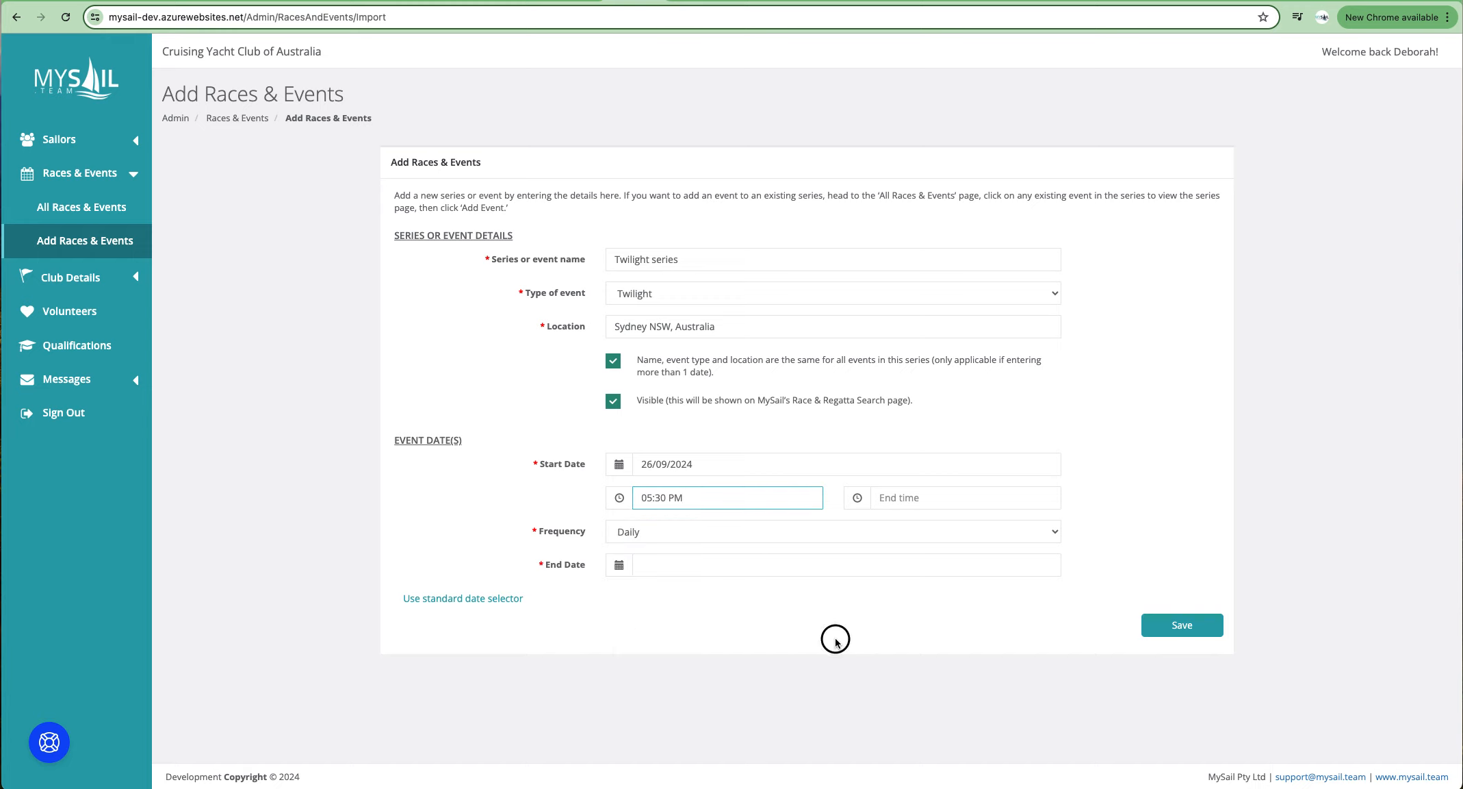
Step: Set the recurrence frequency to Weekly and the end date to 19/12/2024
{"action": "left_click", "coordinate": [665, 534]}
{"action": "left_click", "coordinate": [661, 549]}
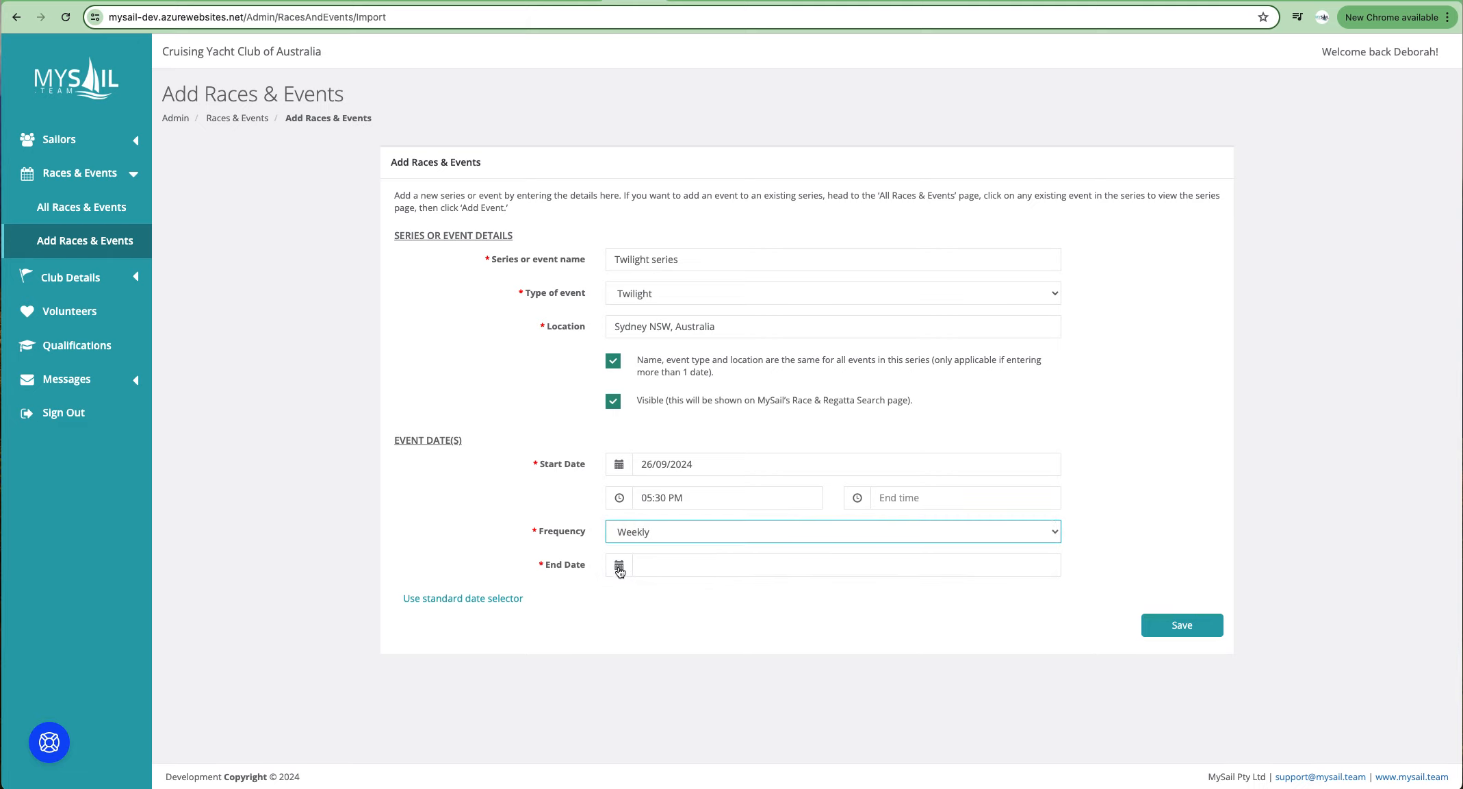
{"action": "left_click", "coordinate": [619, 566]}
{"action": "left_click", "coordinate": [745, 396]}
{"action": "left_click", "coordinate": [745, 396]}
{"action": "left_click", "coordinate": [745, 396]}
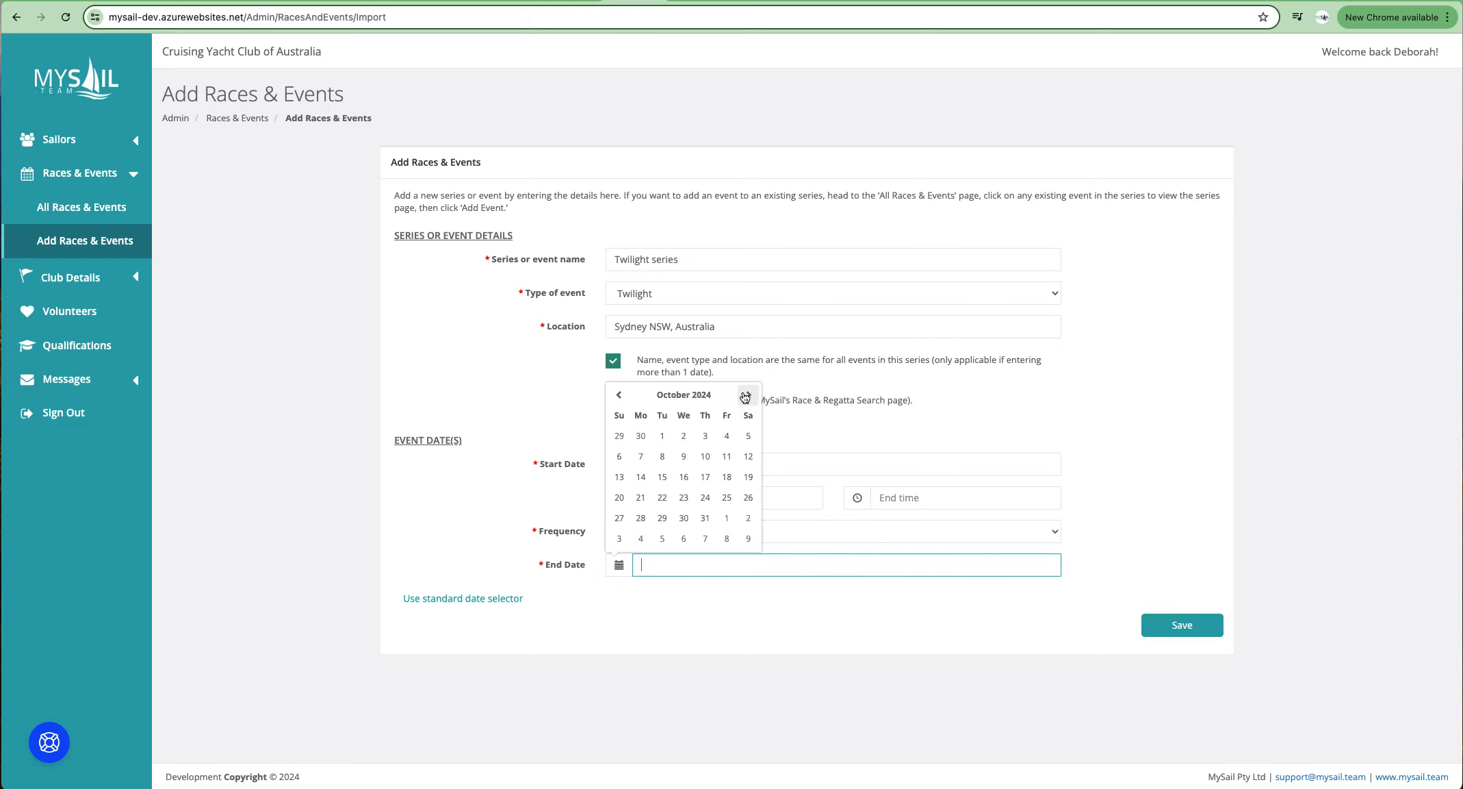
{"action": "left_click", "coordinate": [746, 396]}
{"action": "left_click", "coordinate": [745, 396]}
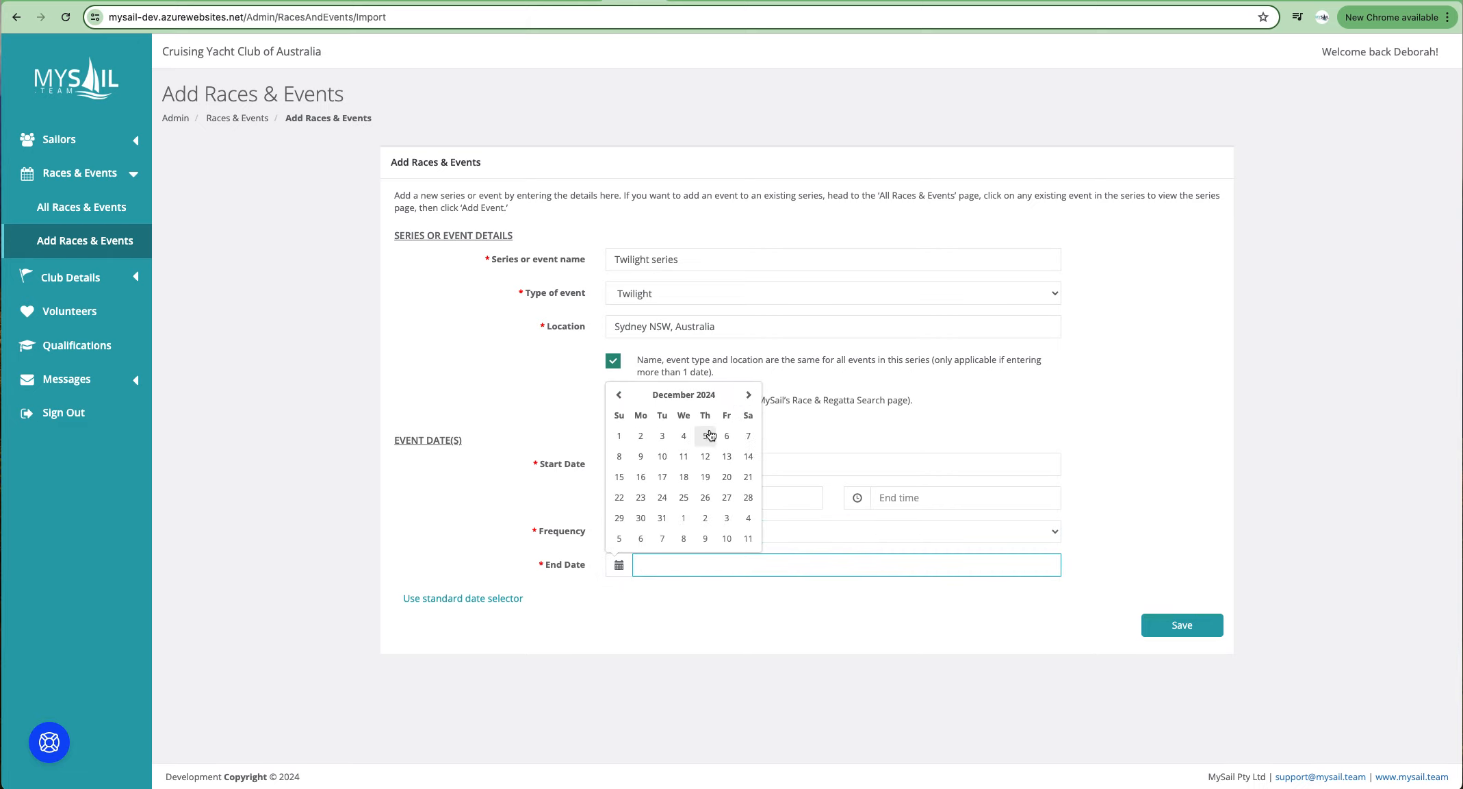
{"action": "left_click", "coordinate": [705, 477]}
Step: Rename the series as "Twilight spring series"
{"action": "left_click", "coordinate": [685, 254]}
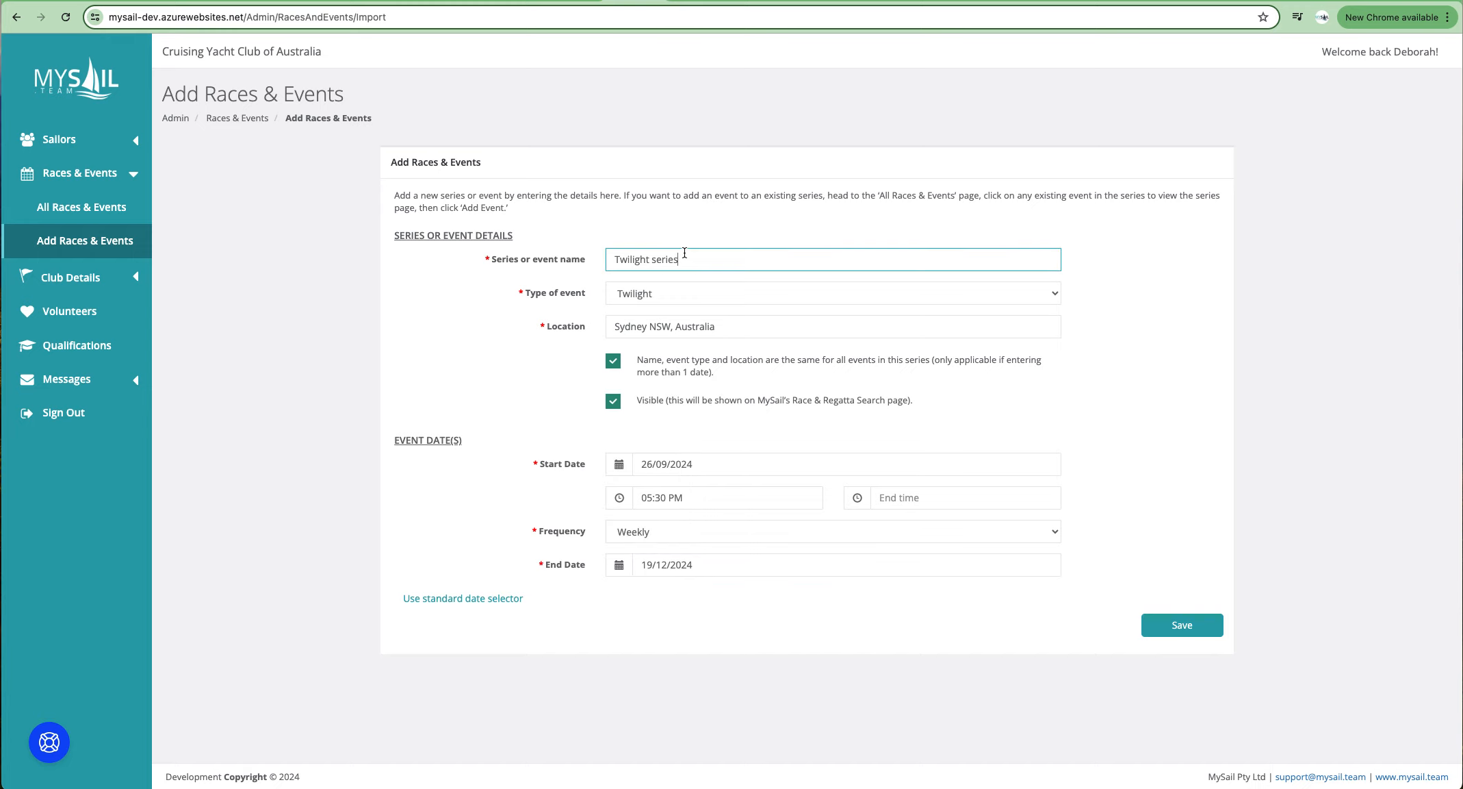
{"action": "key", "text": "BackSpace"}
{"action": "key", "text": "BackSpace"}
{"action": "key", "text": "BackSpace"}
{"action": "type", "text": "p"}
{"action": "left_click", "coordinate": [734, 619]}
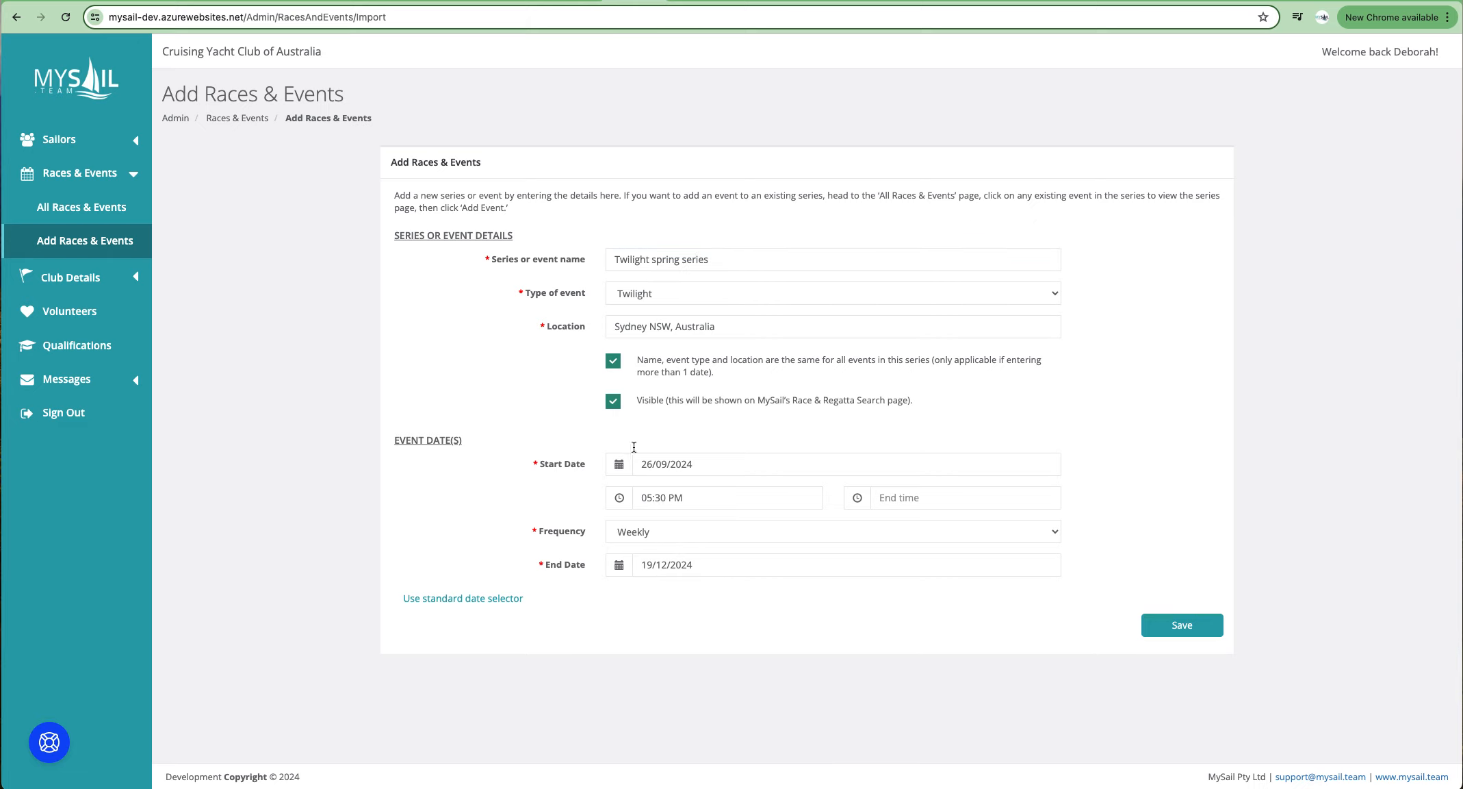
Step: Toggle the same name, type and location option off and on, and restore the recurring schedule with end date 19/12/2024
{"action": "left_click", "coordinate": [613, 363]}
{"action": "left_click", "coordinate": [614, 363]}
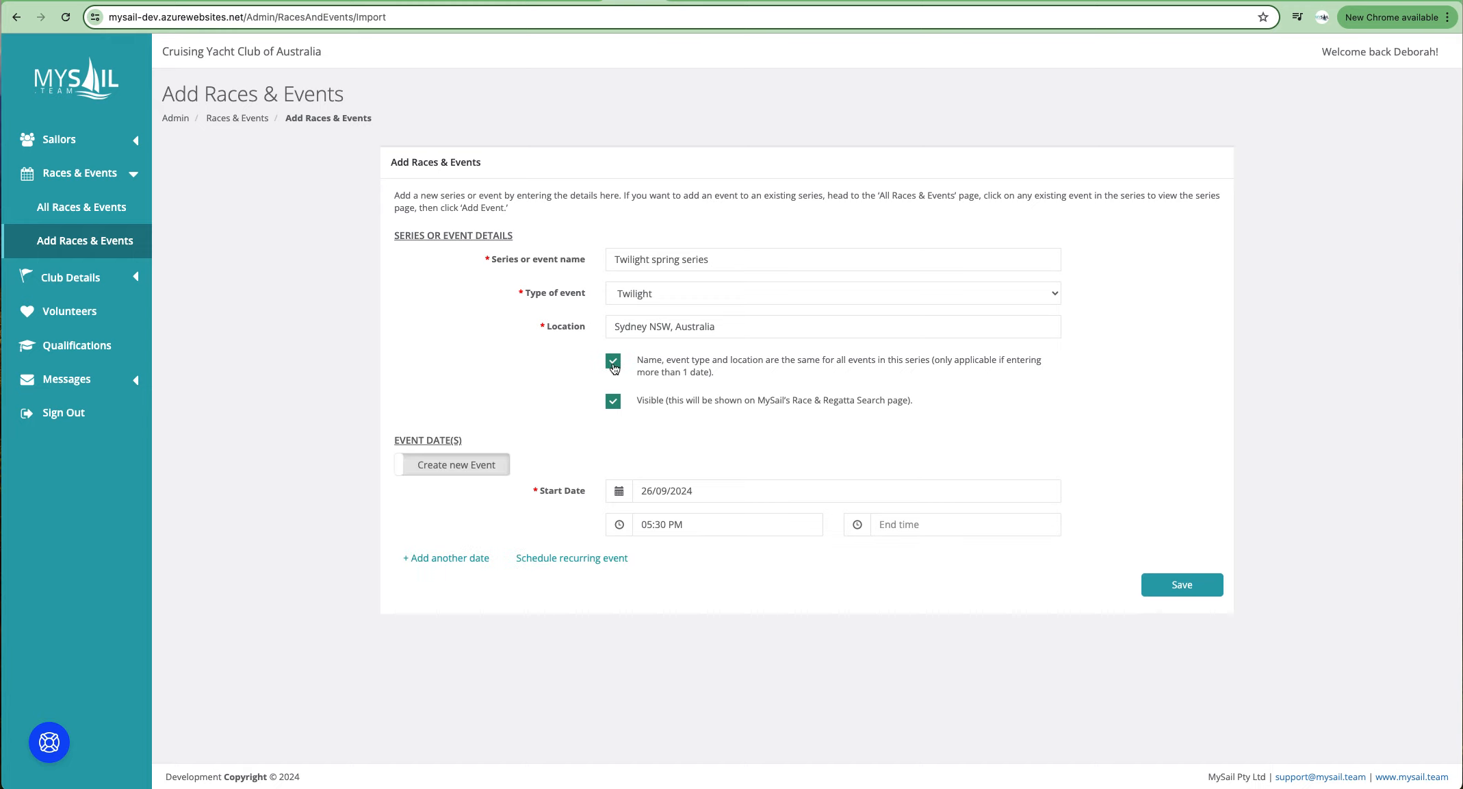
{"action": "left_click", "coordinate": [593, 557]}
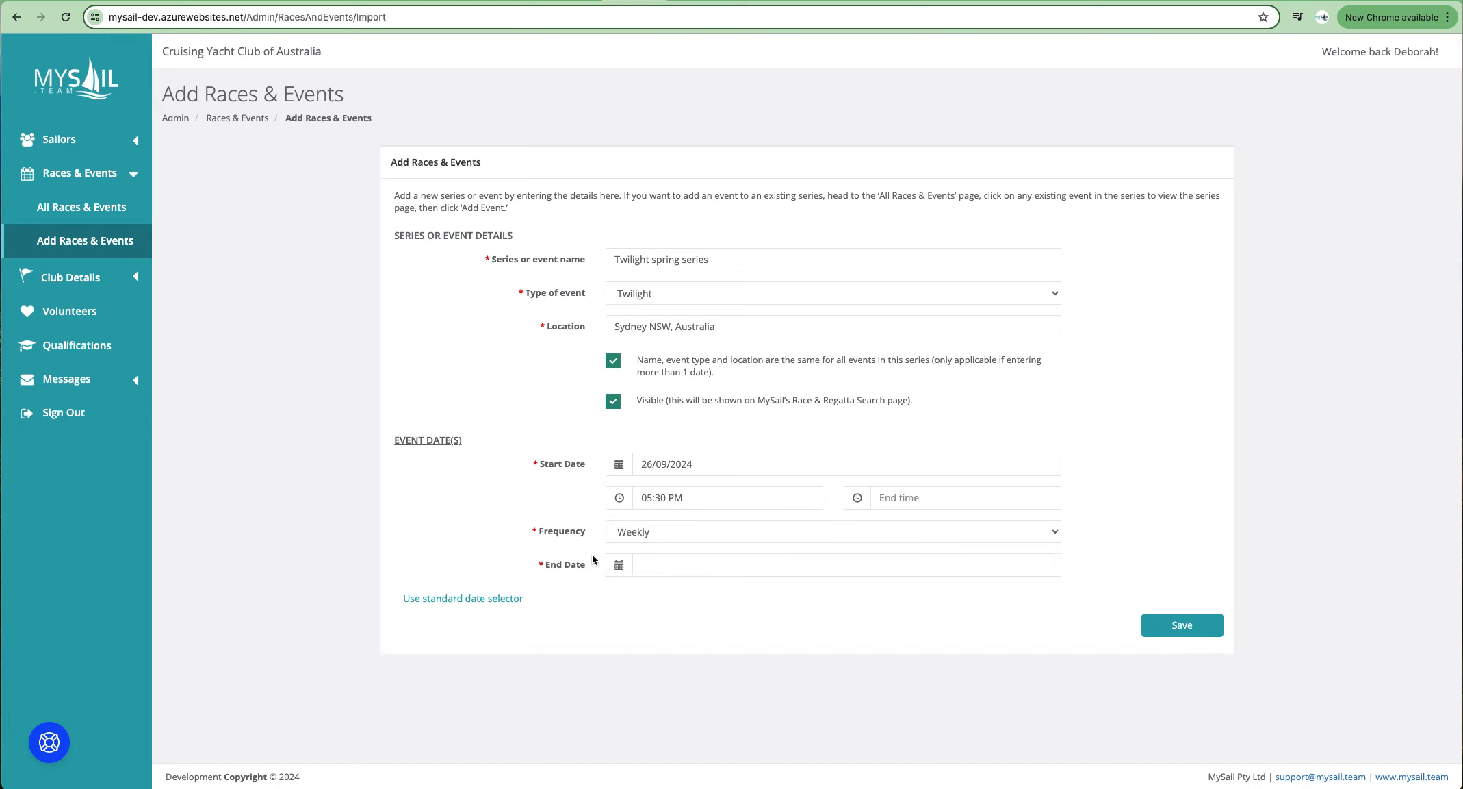
{"action": "left_click", "coordinate": [620, 565]}
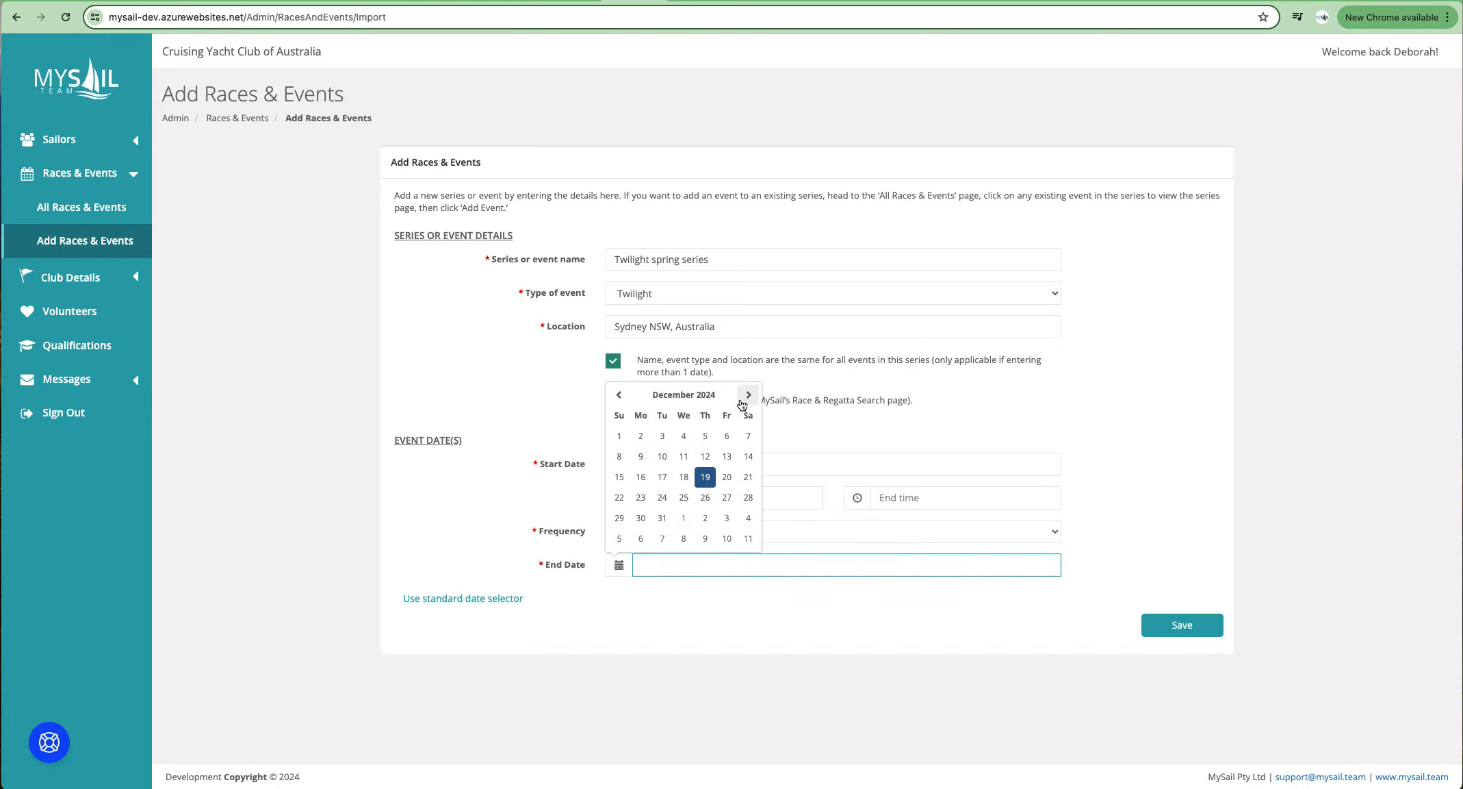
{"action": "left_click", "coordinate": [709, 479]}
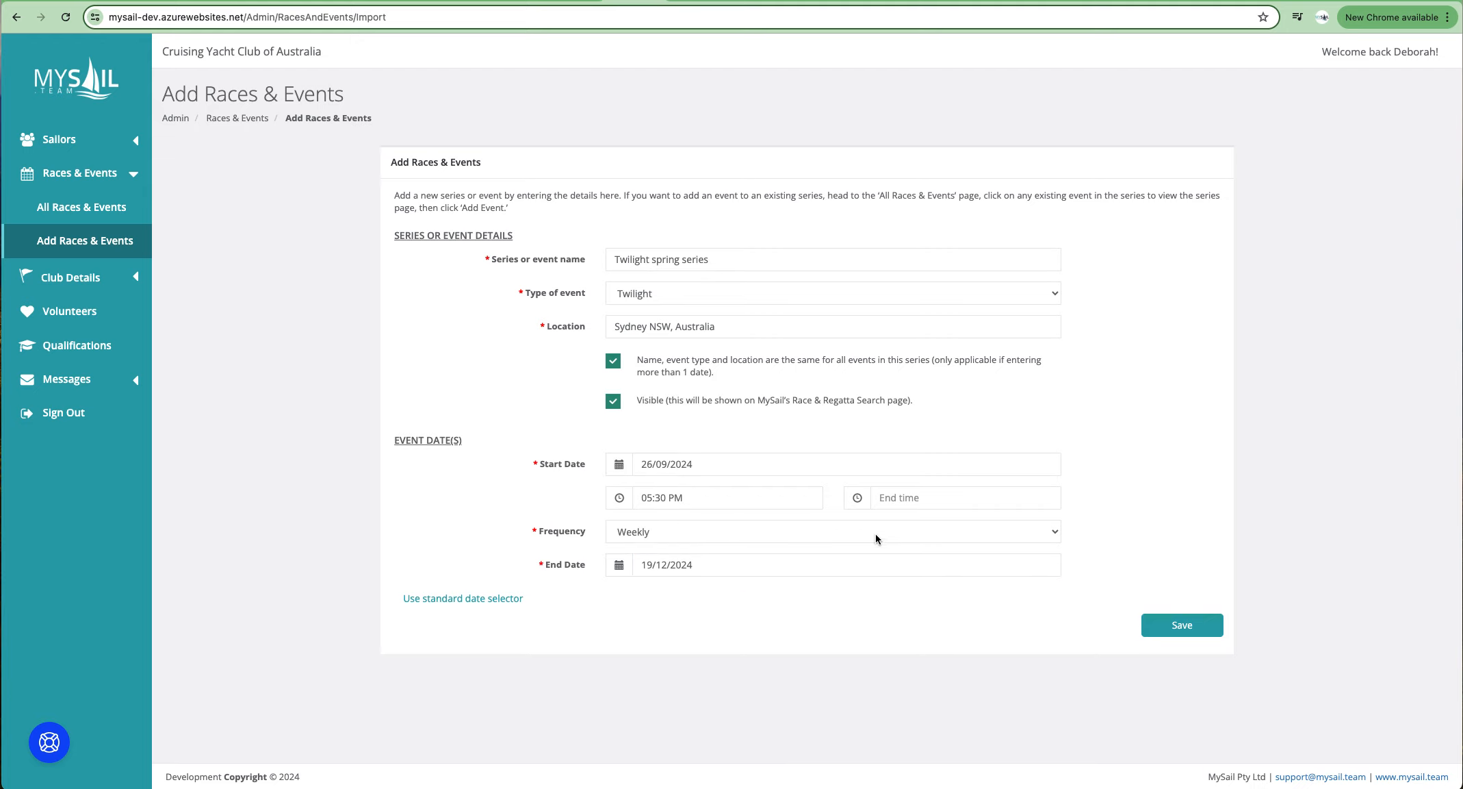
Step: Save the Twilight spring series and open its series details to review the list of events
{"action": "left_click", "coordinate": [1185, 634]}
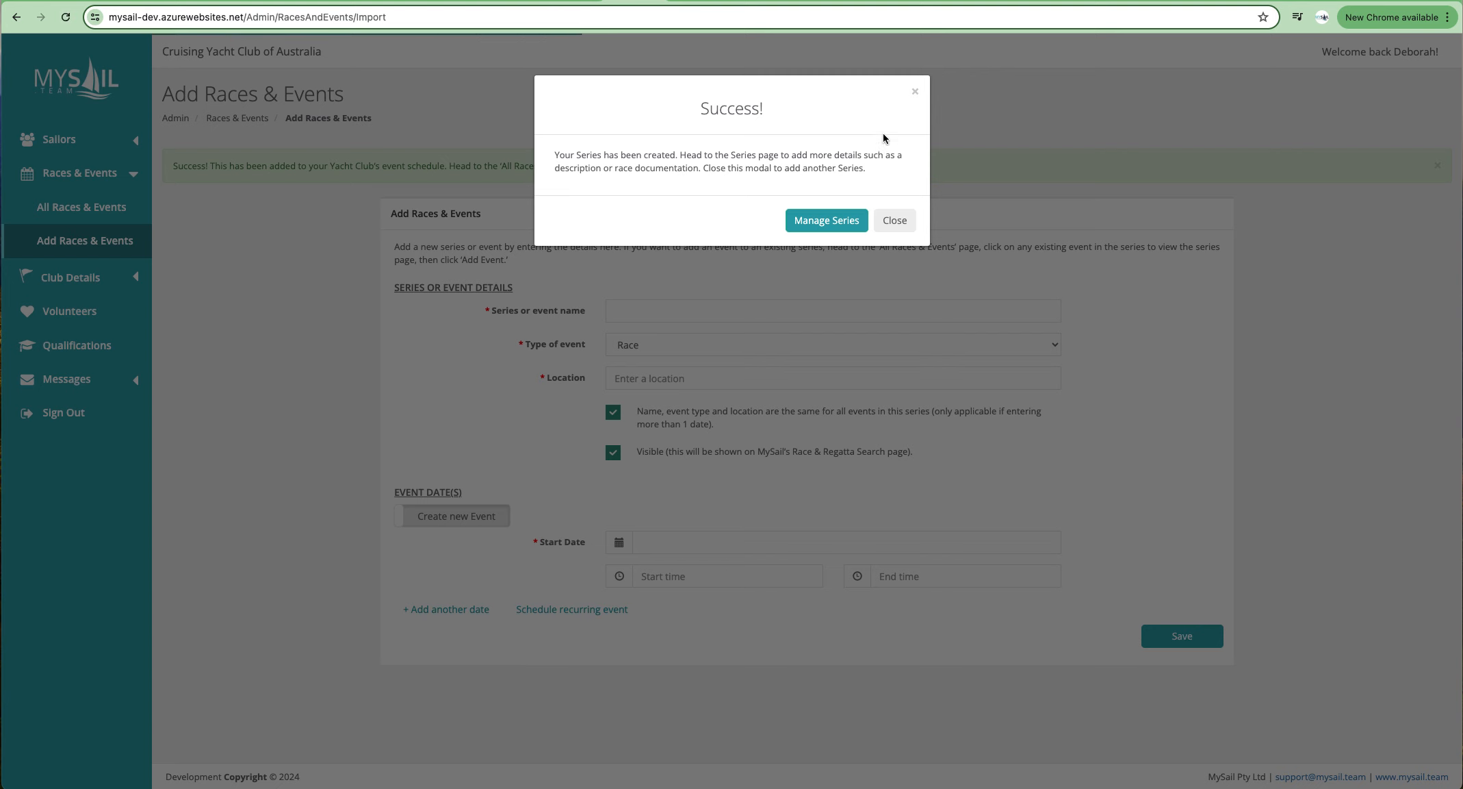
{"action": "left_click", "coordinate": [830, 220]}
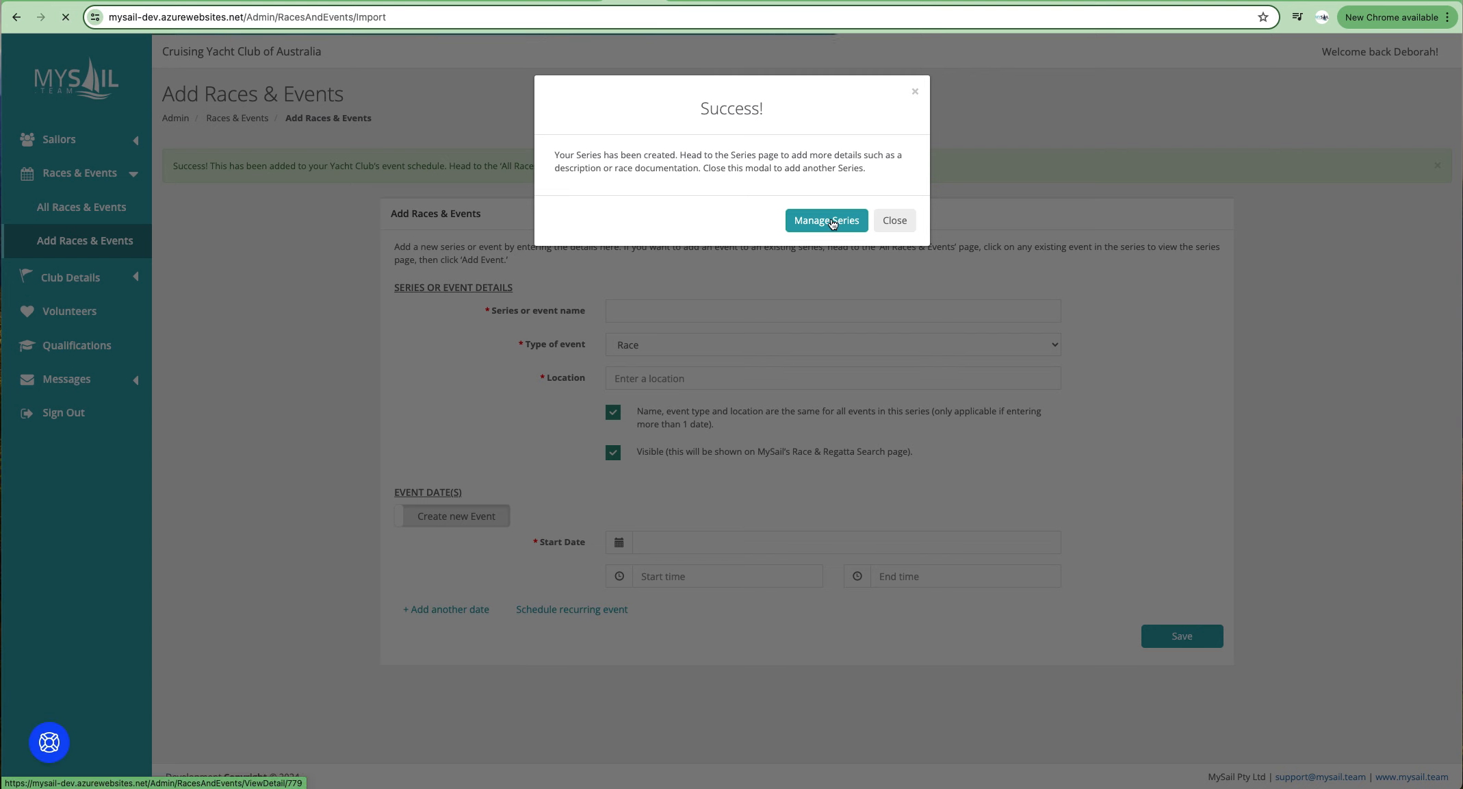
{"action": "scroll", "coordinate": [787, 263], "scroll_direction": "down", "scroll_amount": 2}
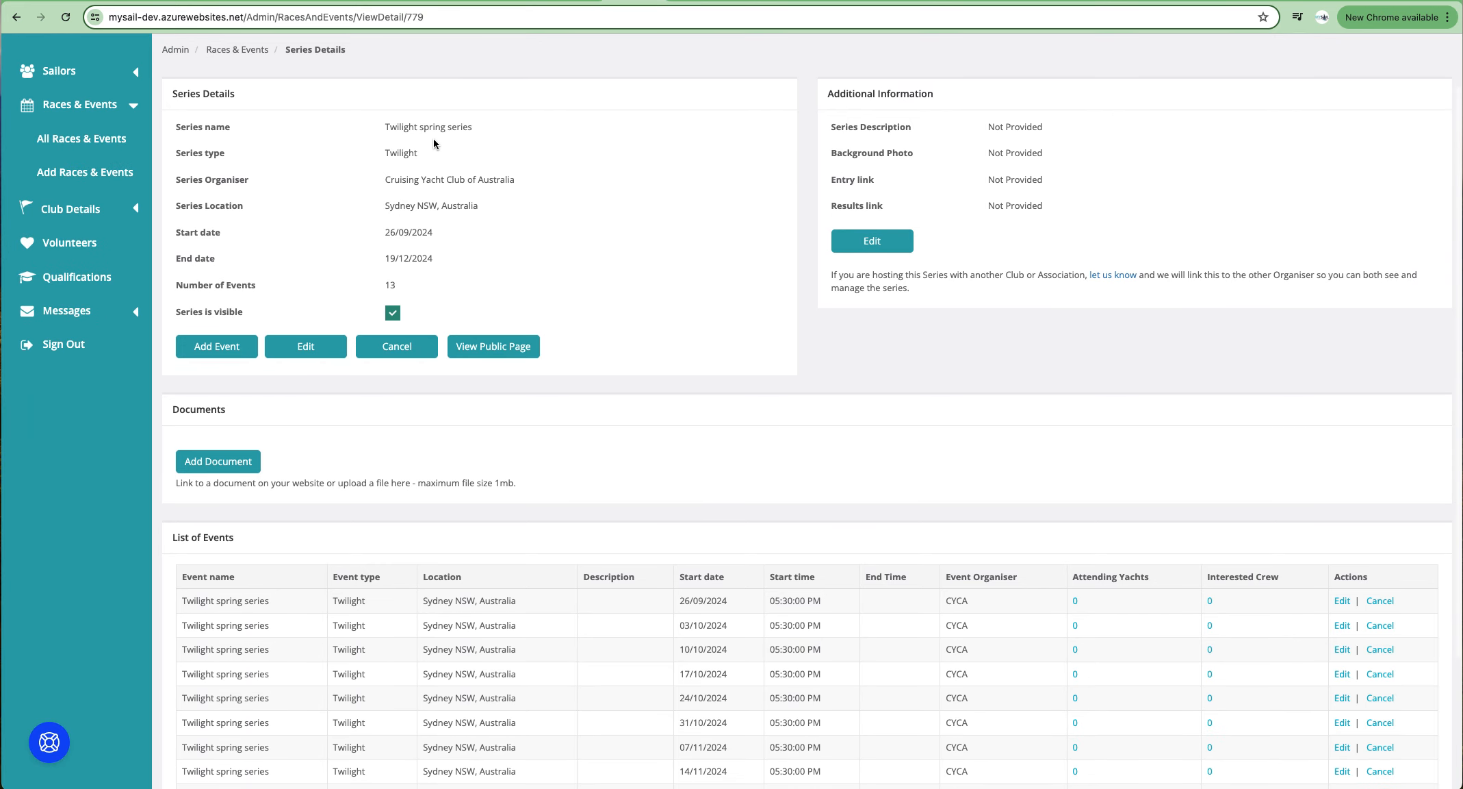
{"action": "scroll", "coordinate": [405, 302], "scroll_direction": "down", "scroll_amount": 5}
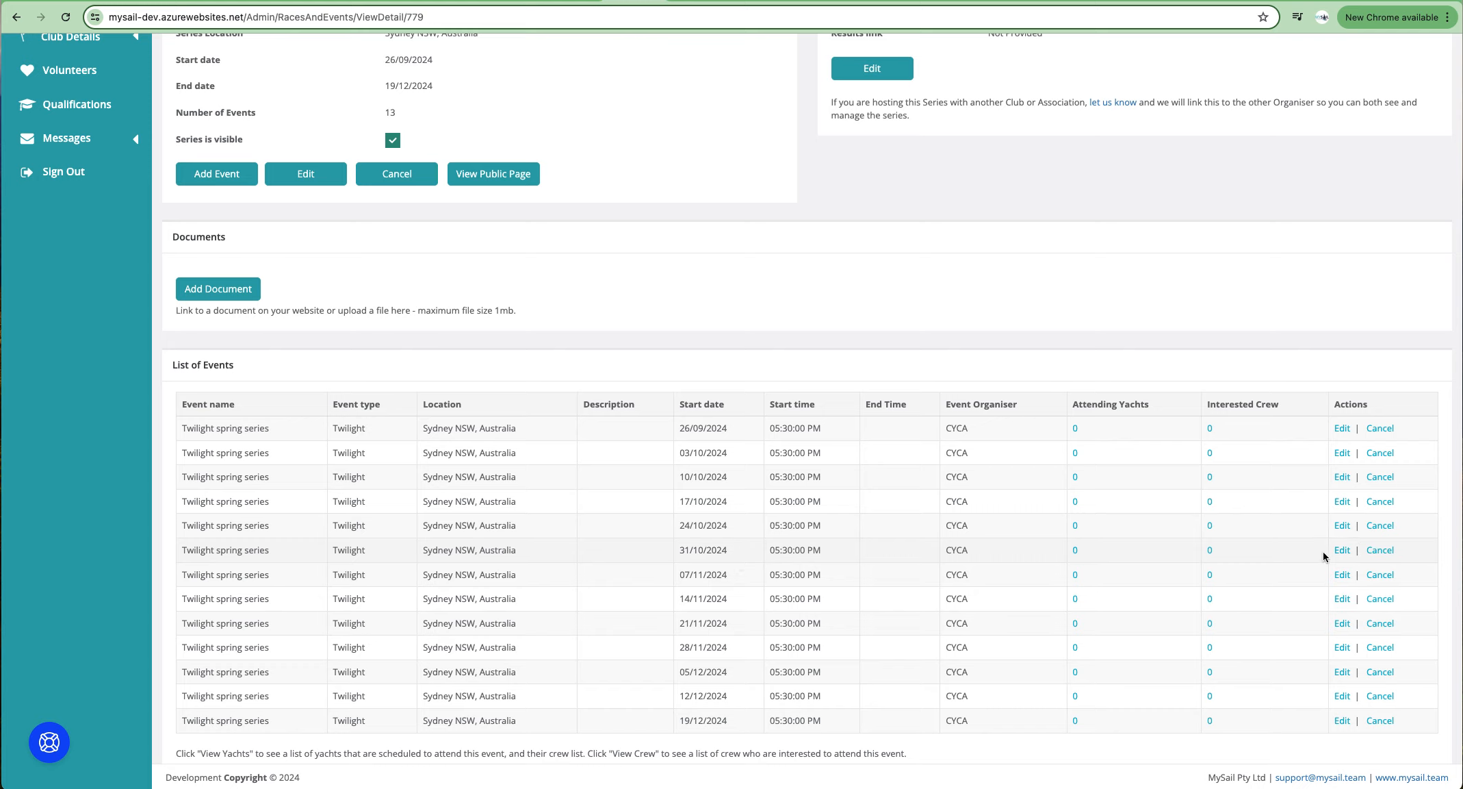
Step: Delete the 31/10/2024 event permanently from the Twilight spring series and review the remaining events
{"action": "left_click", "coordinate": [1380, 550]}
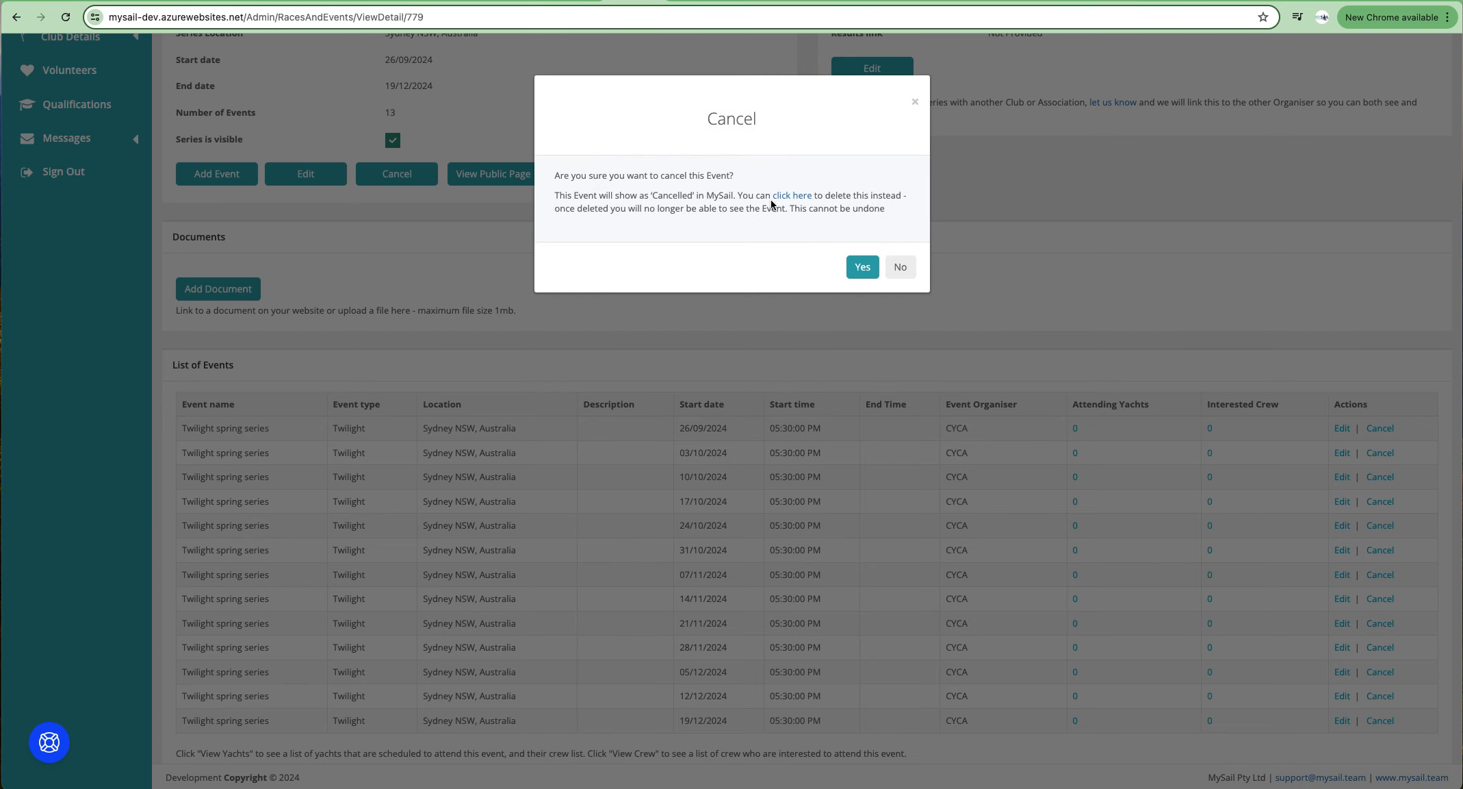
{"action": "left_click", "coordinate": [795, 196]}
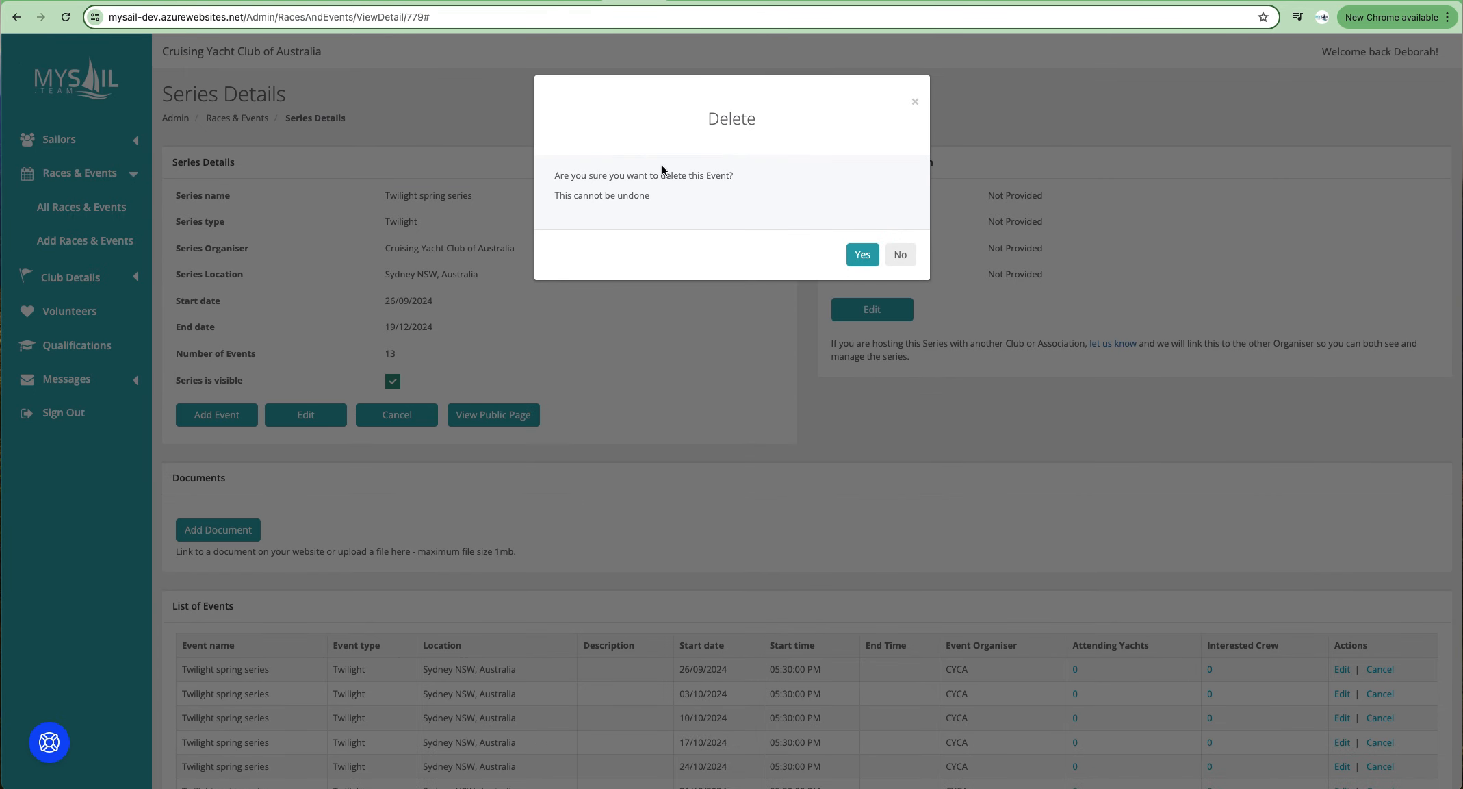
{"action": "left_click", "coordinate": [866, 256]}
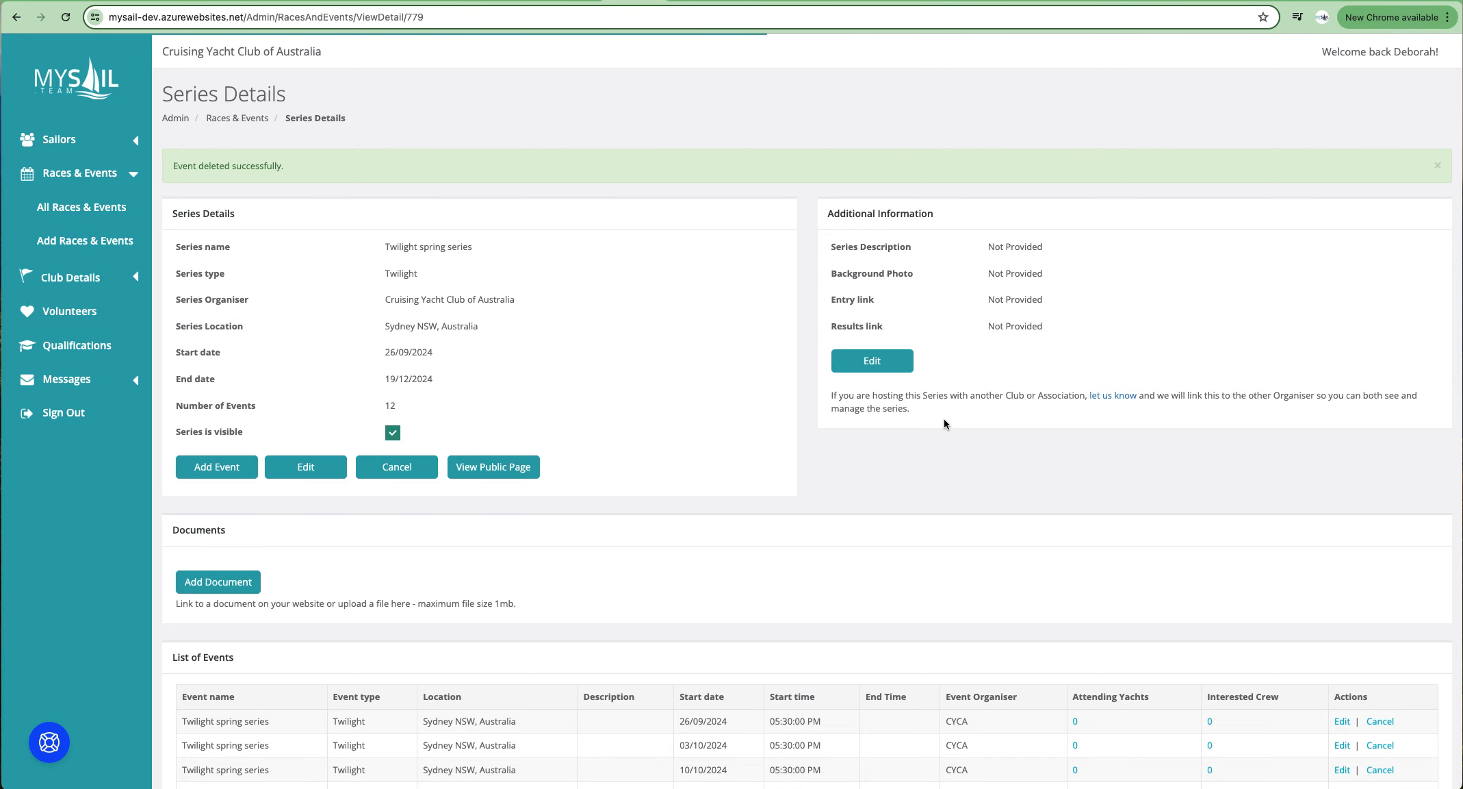
{"action": "scroll", "coordinate": [944, 418], "scroll_direction": "down", "scroll_amount": 4}
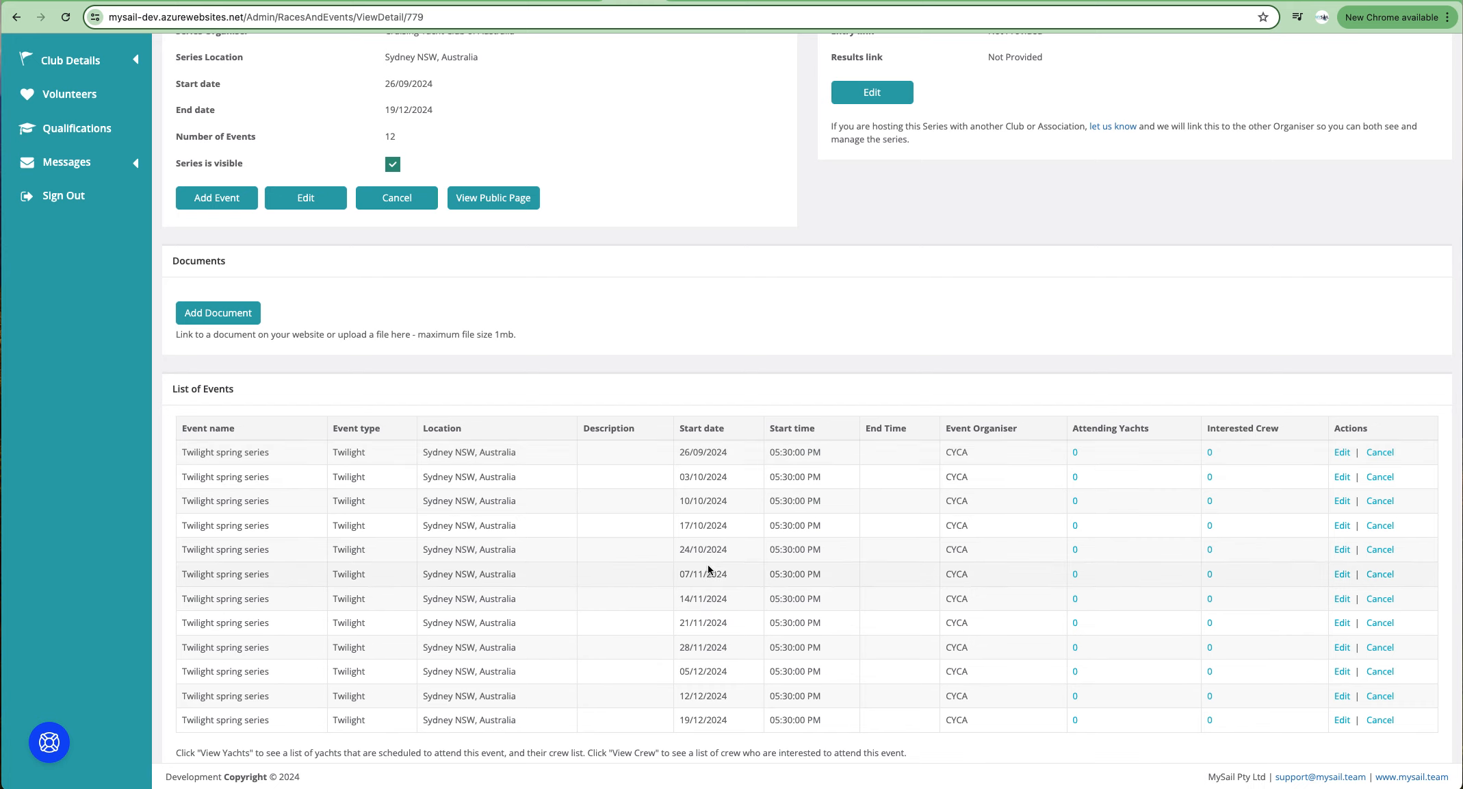
{"action": "scroll", "coordinate": [731, 569], "scroll_direction": "down", "scroll_amount": 1}
{"action": "scroll", "coordinate": [731, 572], "scroll_direction": "up", "scroll_amount": 5}
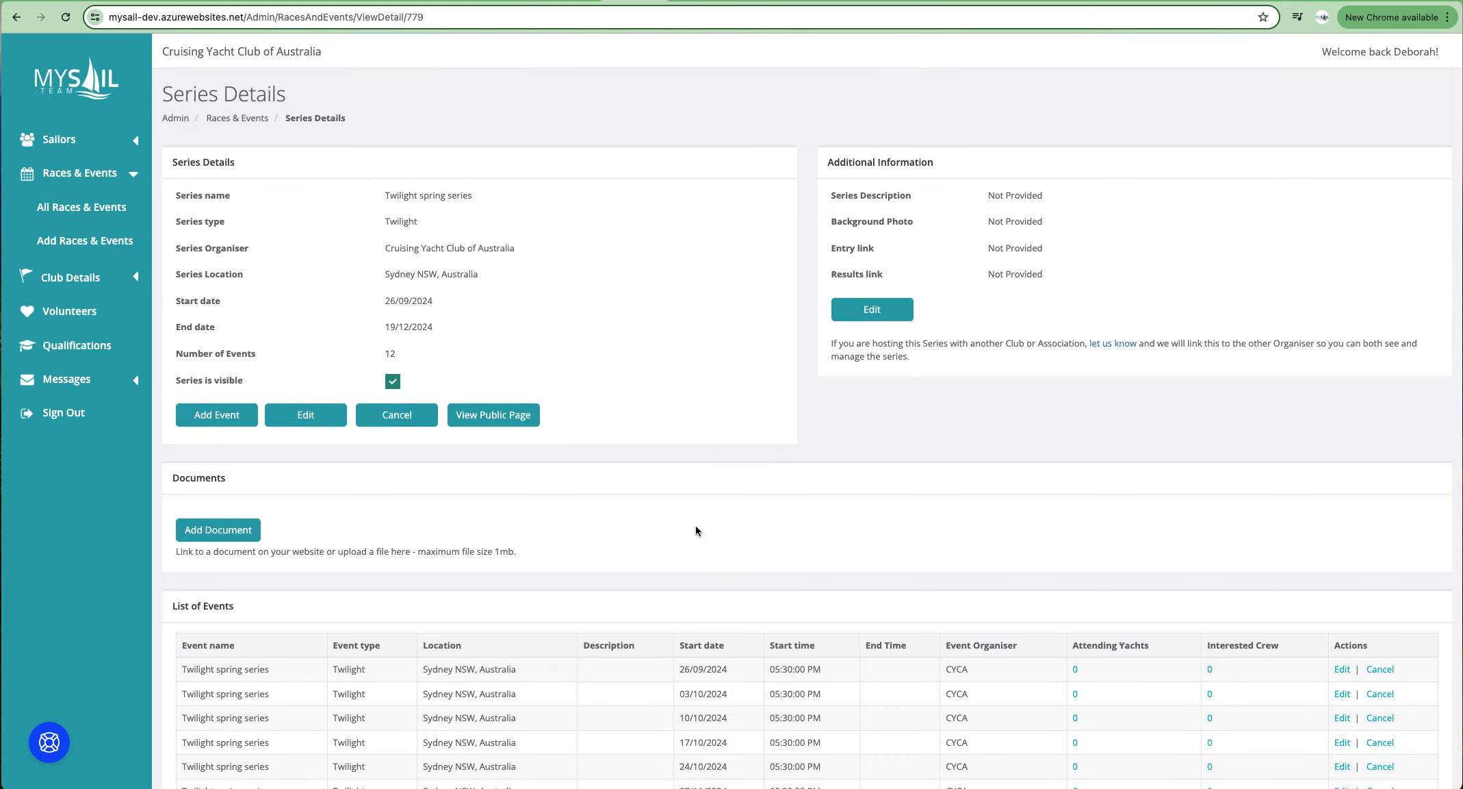
Step: Start a new series named "Offshore pointscore" and set its event type to Pointscore Series
{"action": "left_click", "coordinate": [85, 240]}
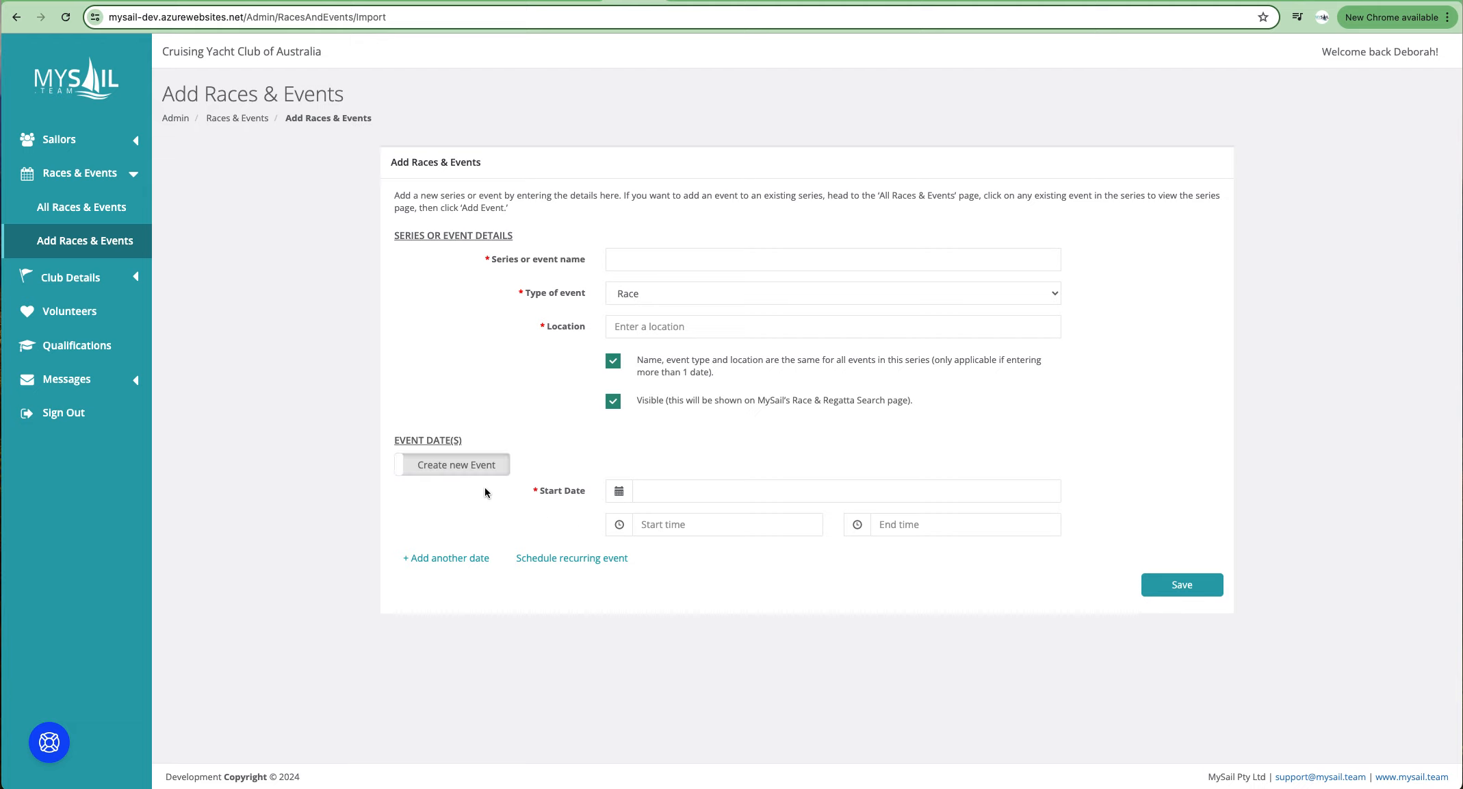
{"action": "left_click", "coordinate": [629, 260]}
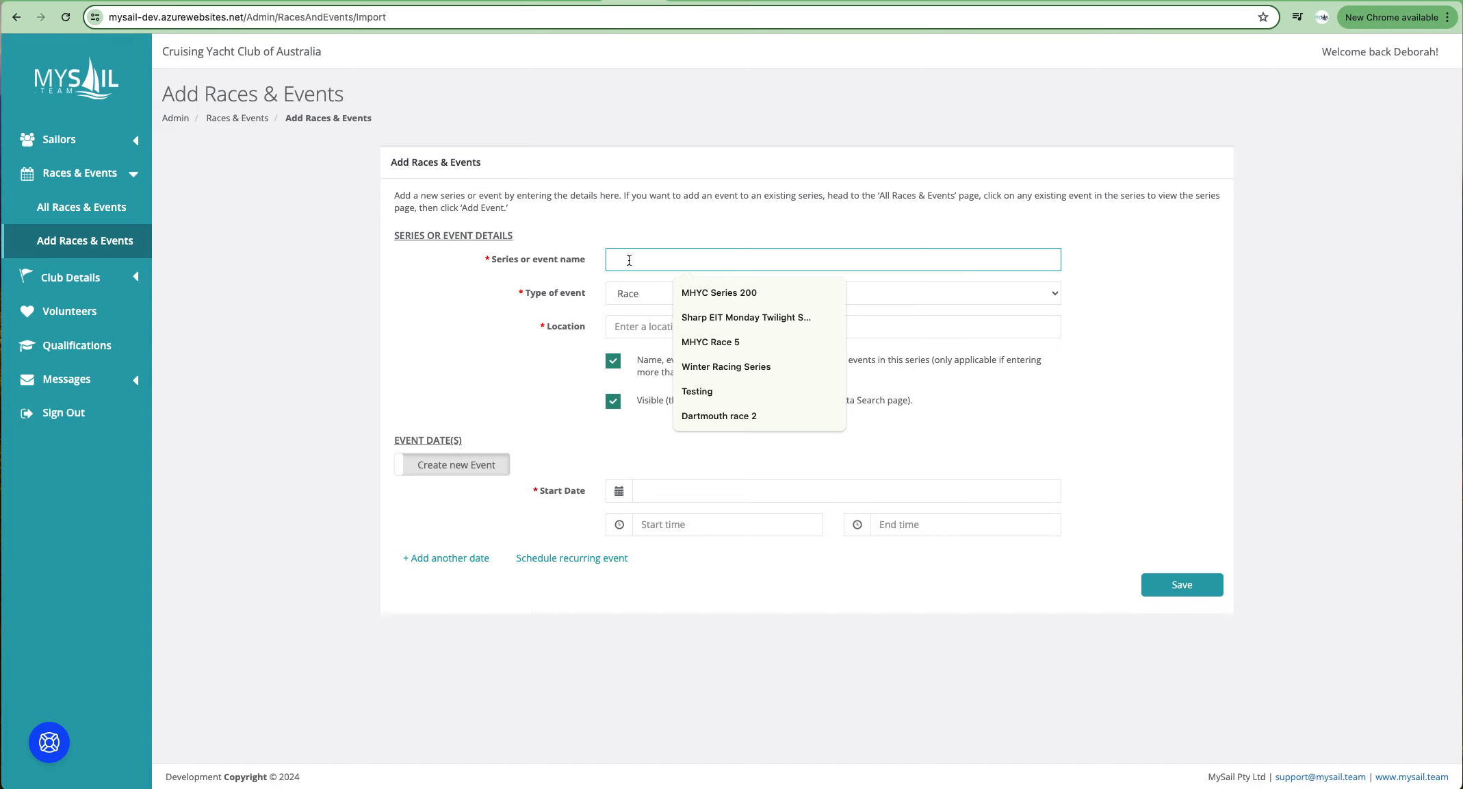
{"action": "type", "text": "Offshore pointscore"}
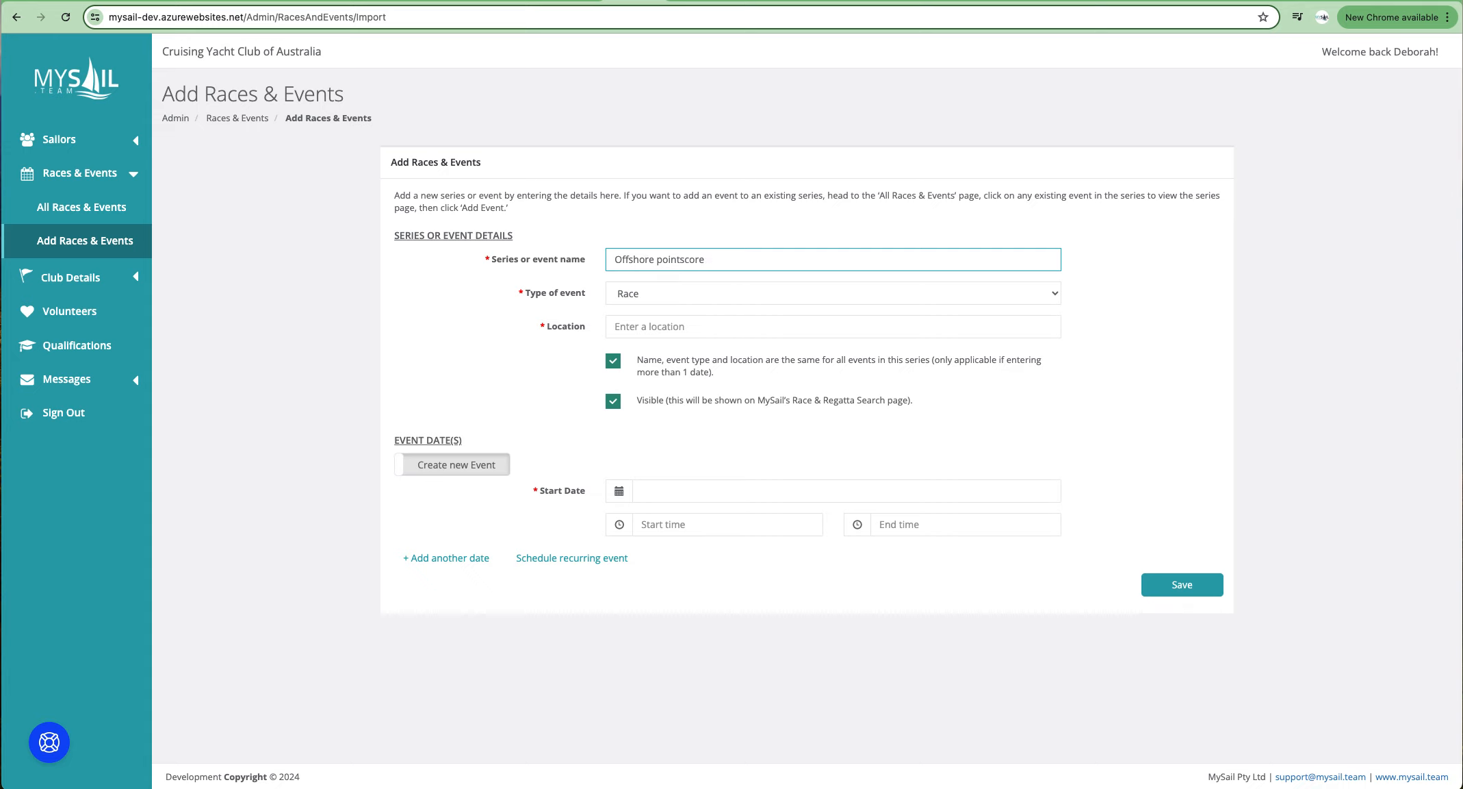
{"action": "left_click", "coordinate": [655, 299]}
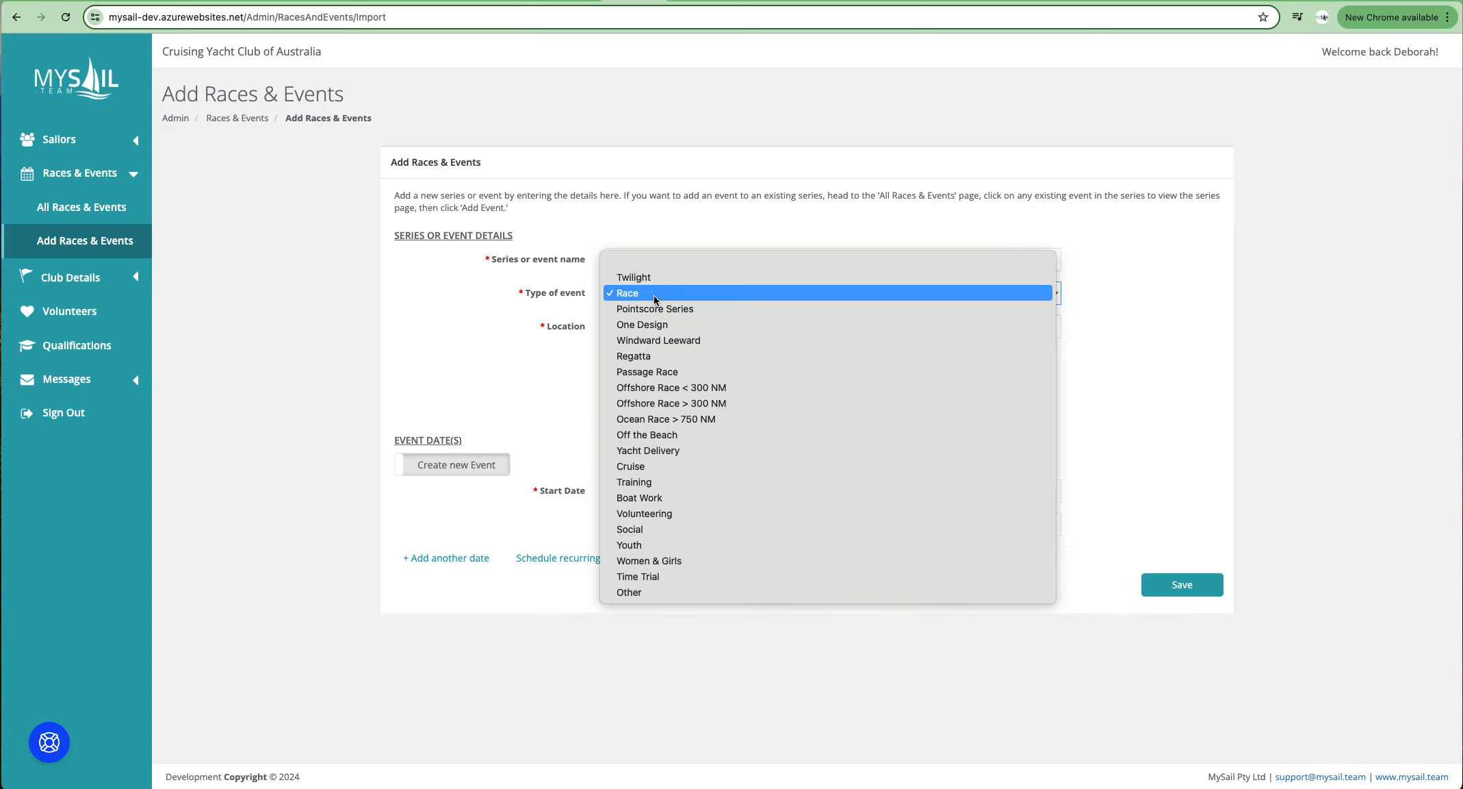
{"action": "left_click", "coordinate": [659, 311]}
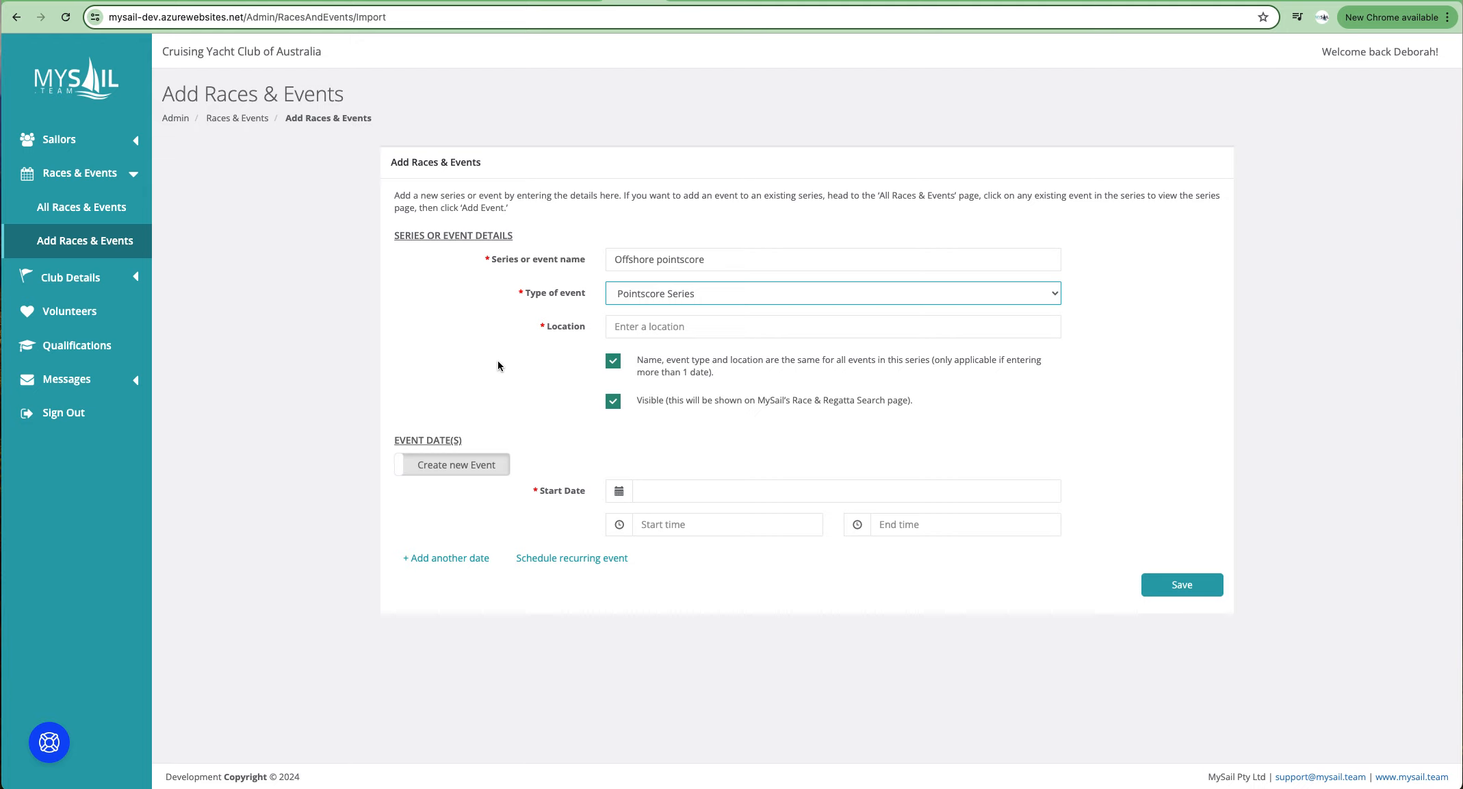
Step: Set the Offshore pointscore series' location to Sydney NSW, Australia
{"action": "left_click", "coordinate": [648, 335]}
{"action": "type", "text": "sydn"}
{"action": "left_click", "coordinate": [652, 351]}
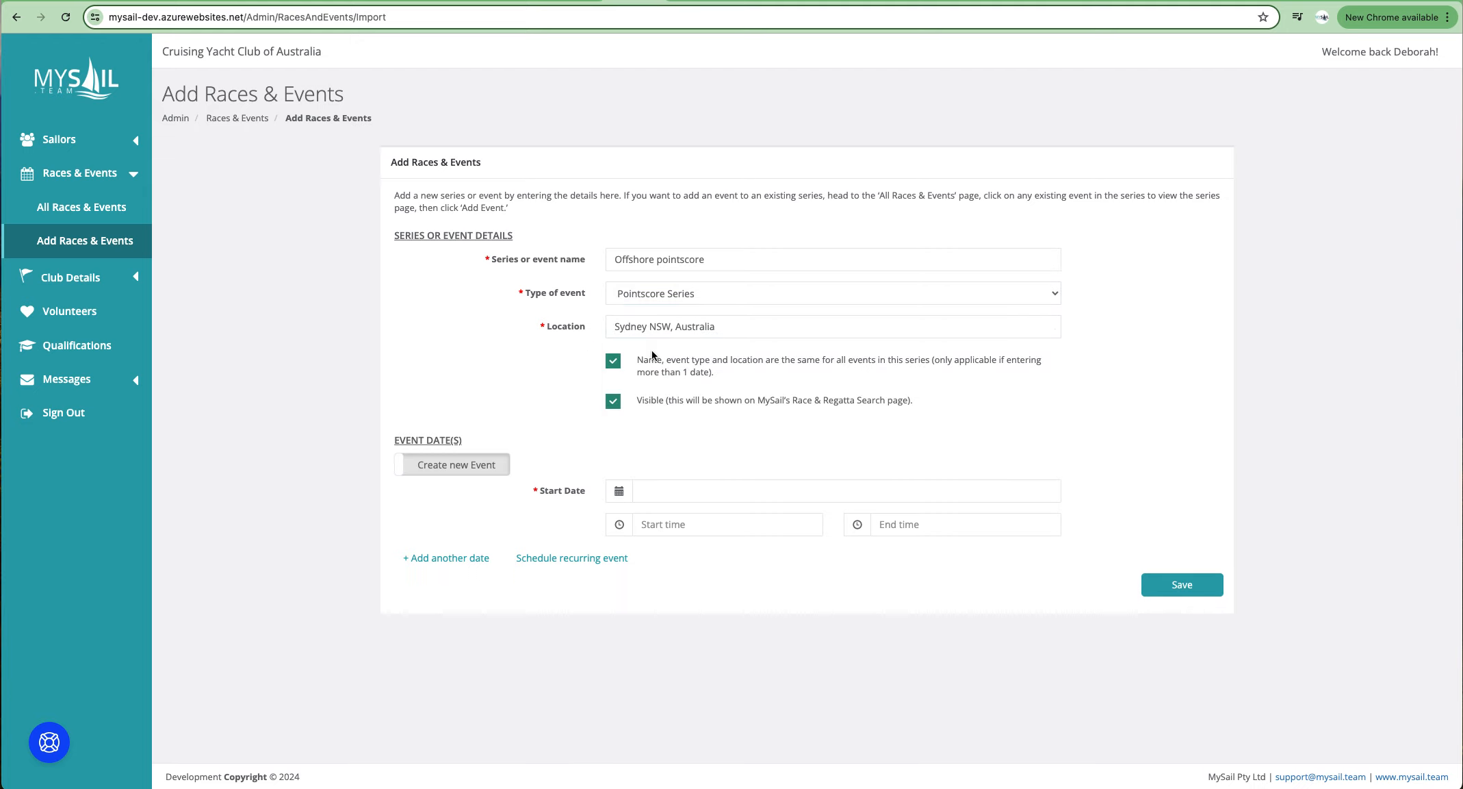
Step: Link the existing event "Offshore race - 28/09/2024" as the pointscore series' first event
{"action": "left_click", "coordinate": [459, 466]}
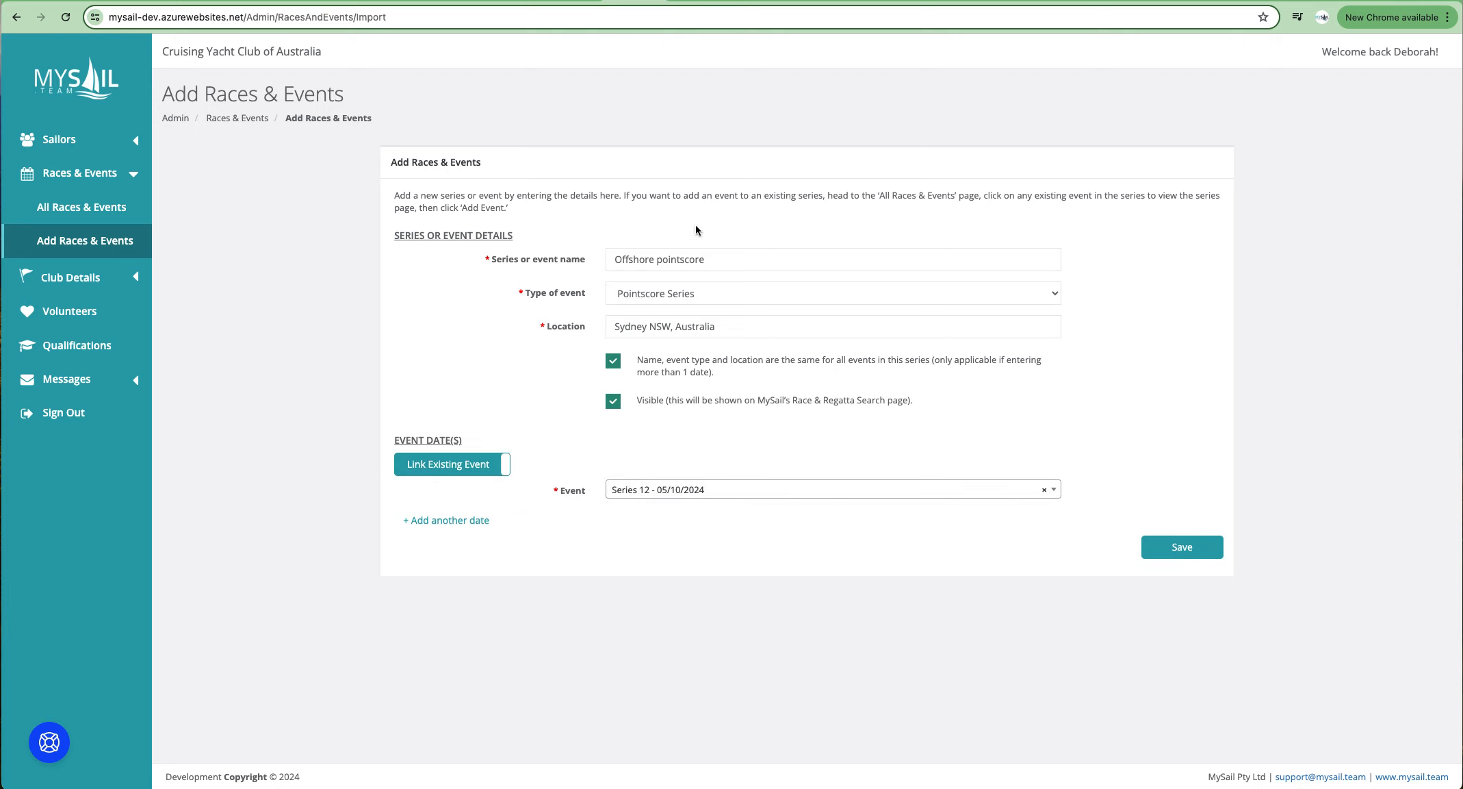
{"action": "left_click", "coordinate": [673, 490]}
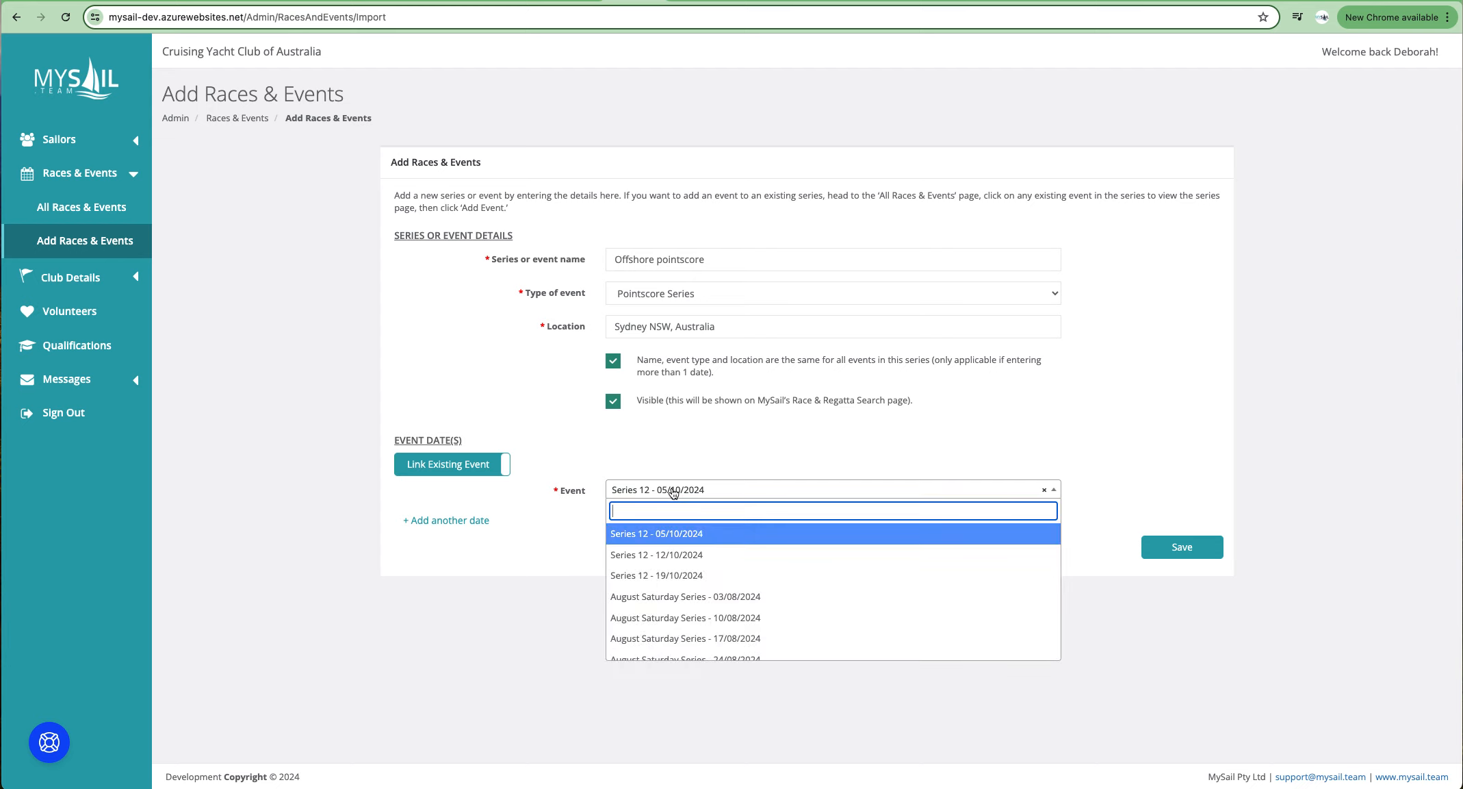
{"action": "type", "text": "offsh"}
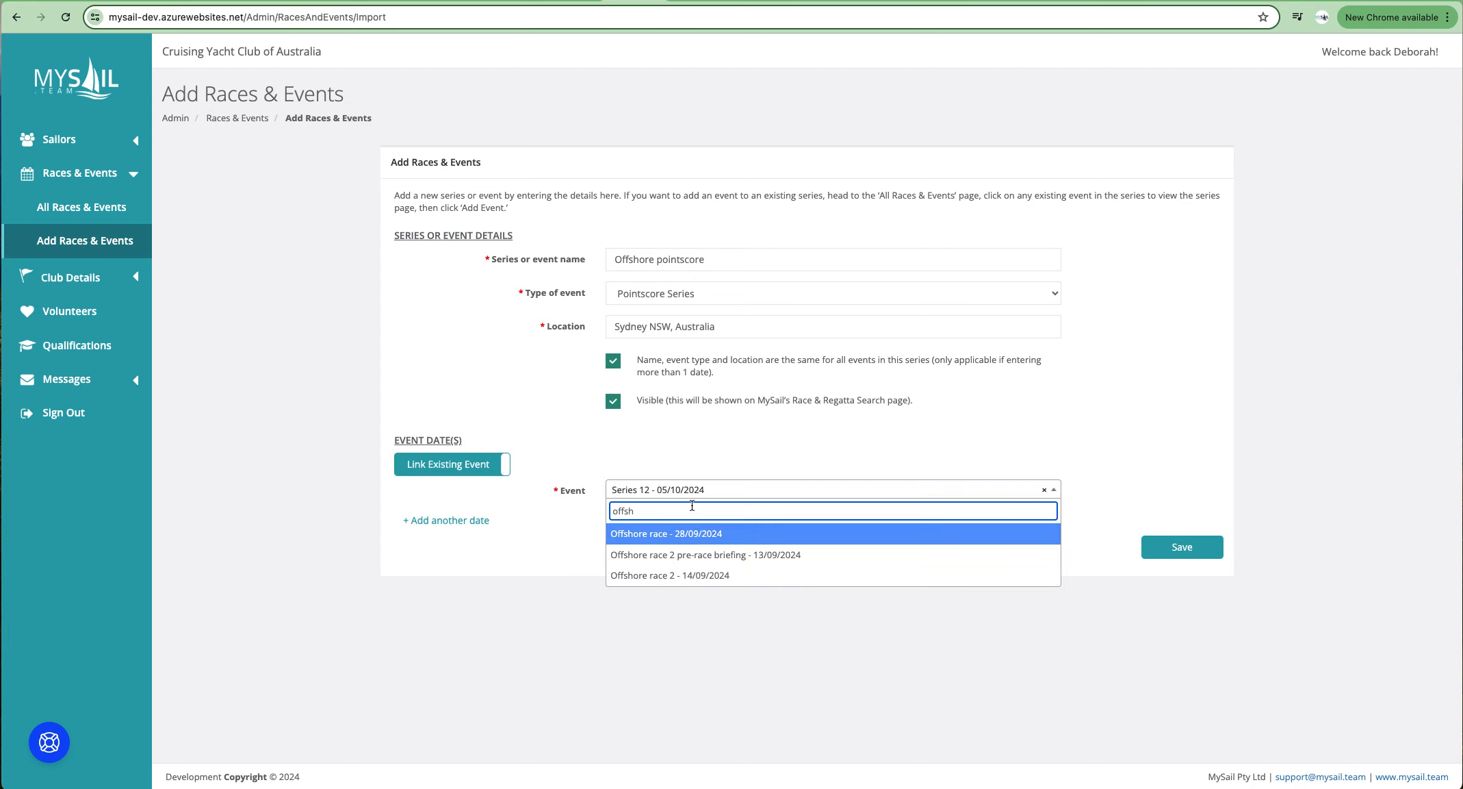
{"action": "left_click", "coordinate": [660, 533]}
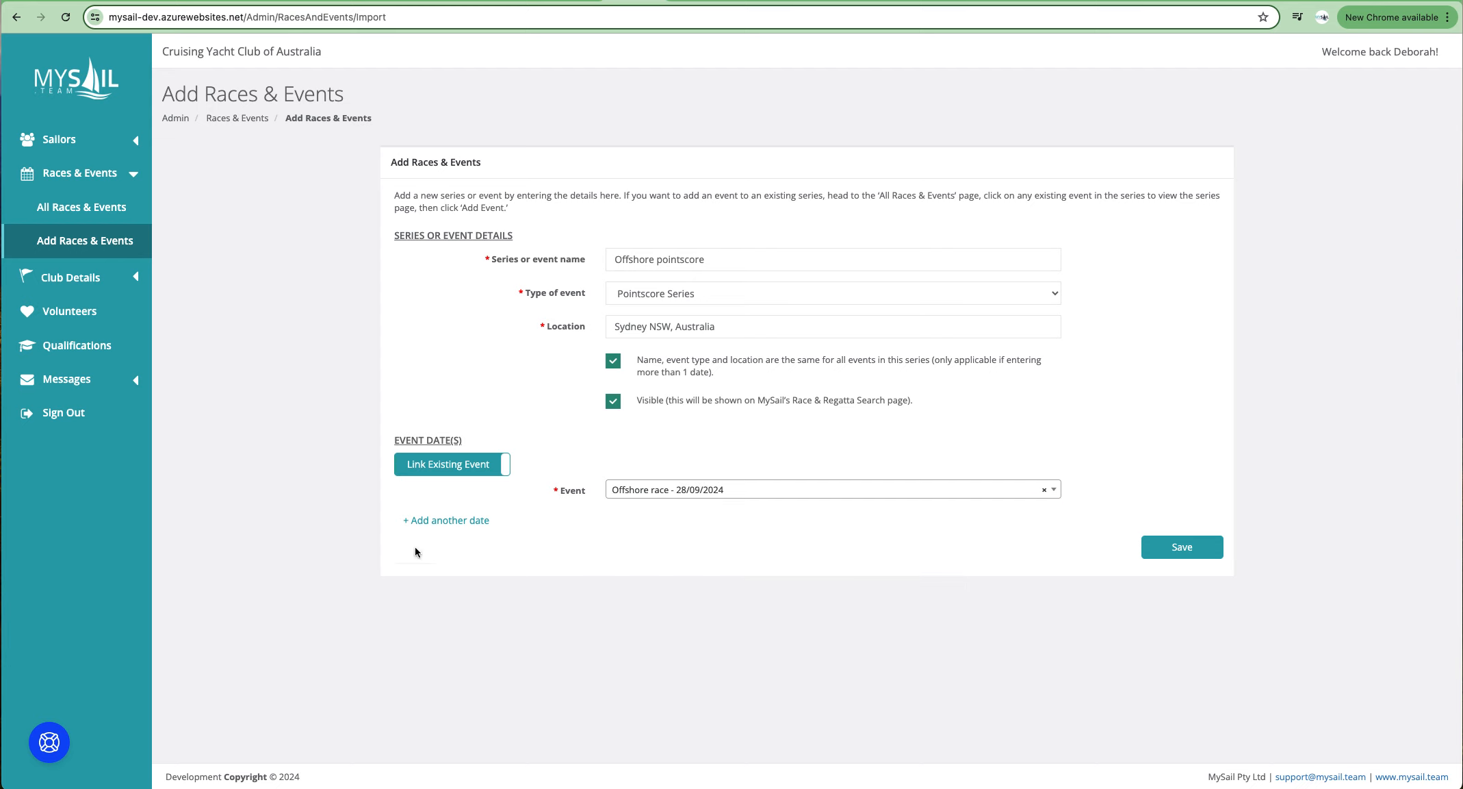
Step: Add a second date to the pointscore series and link the existing event "Offshore race 2 - 14/09/2024" to it
{"action": "left_click", "coordinate": [456, 520]}
{"action": "left_click", "coordinate": [451, 537]}
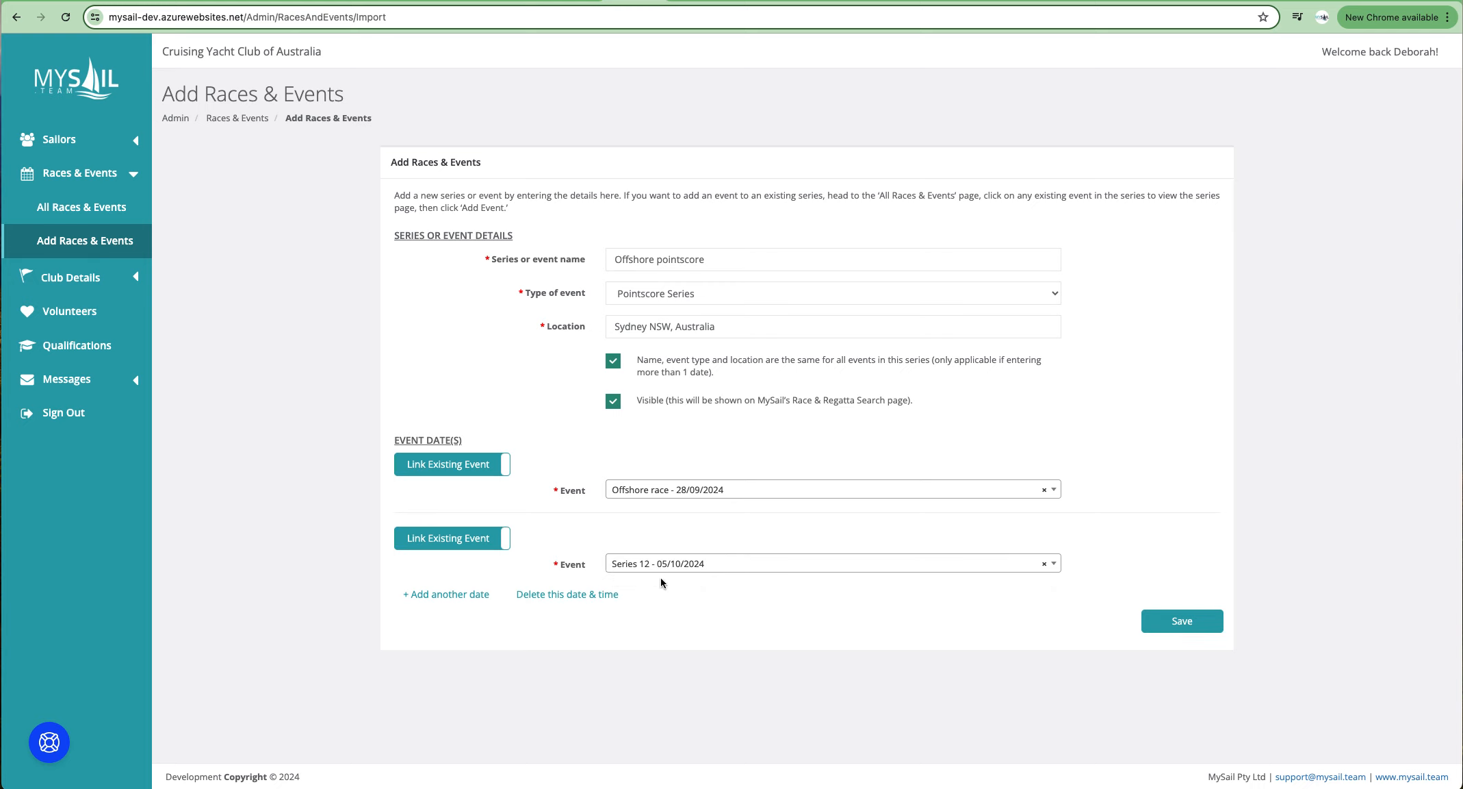
{"action": "left_click", "coordinate": [672, 568]}
{"action": "type", "text": "offsh"}
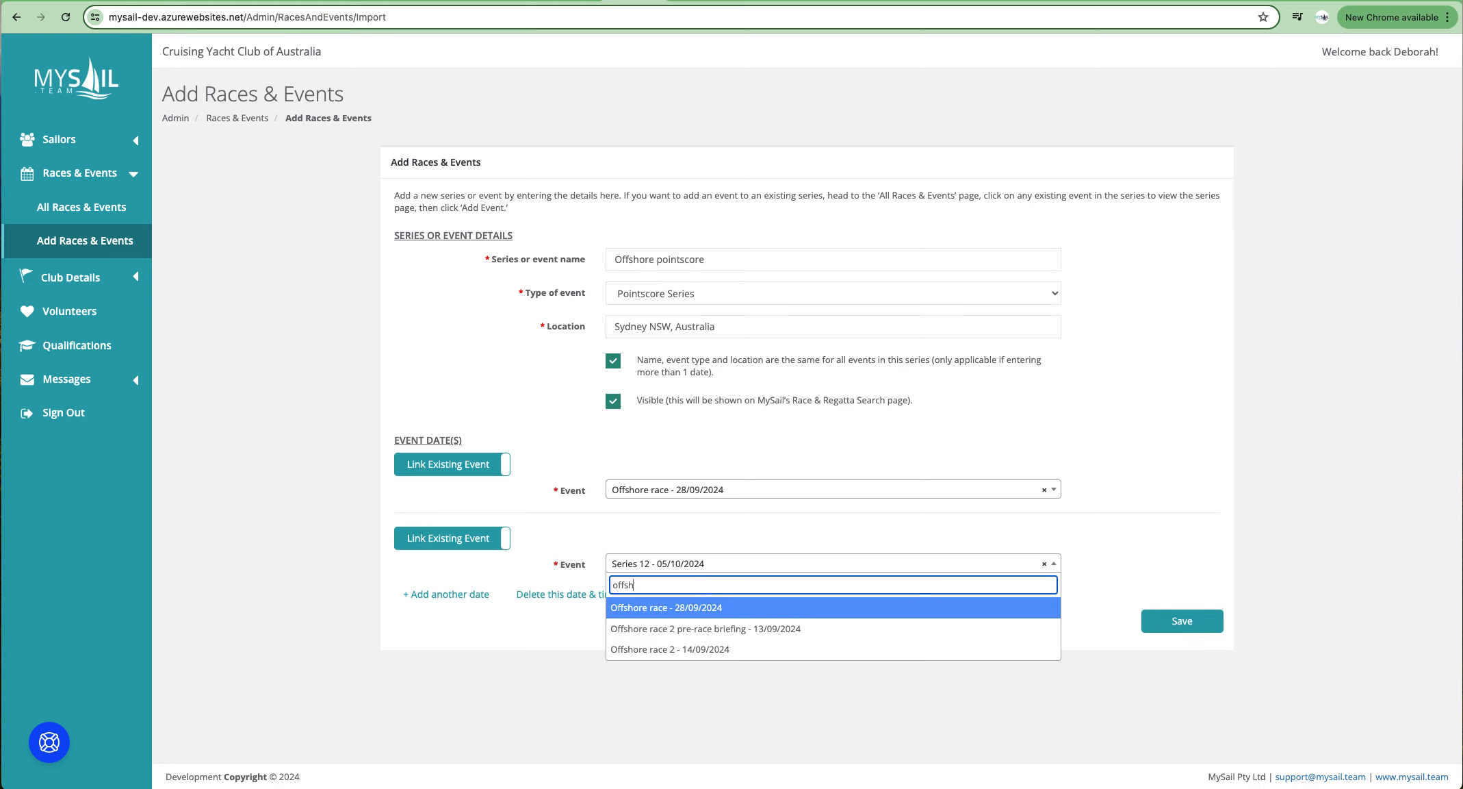
{"action": "left_click", "coordinate": [682, 650]}
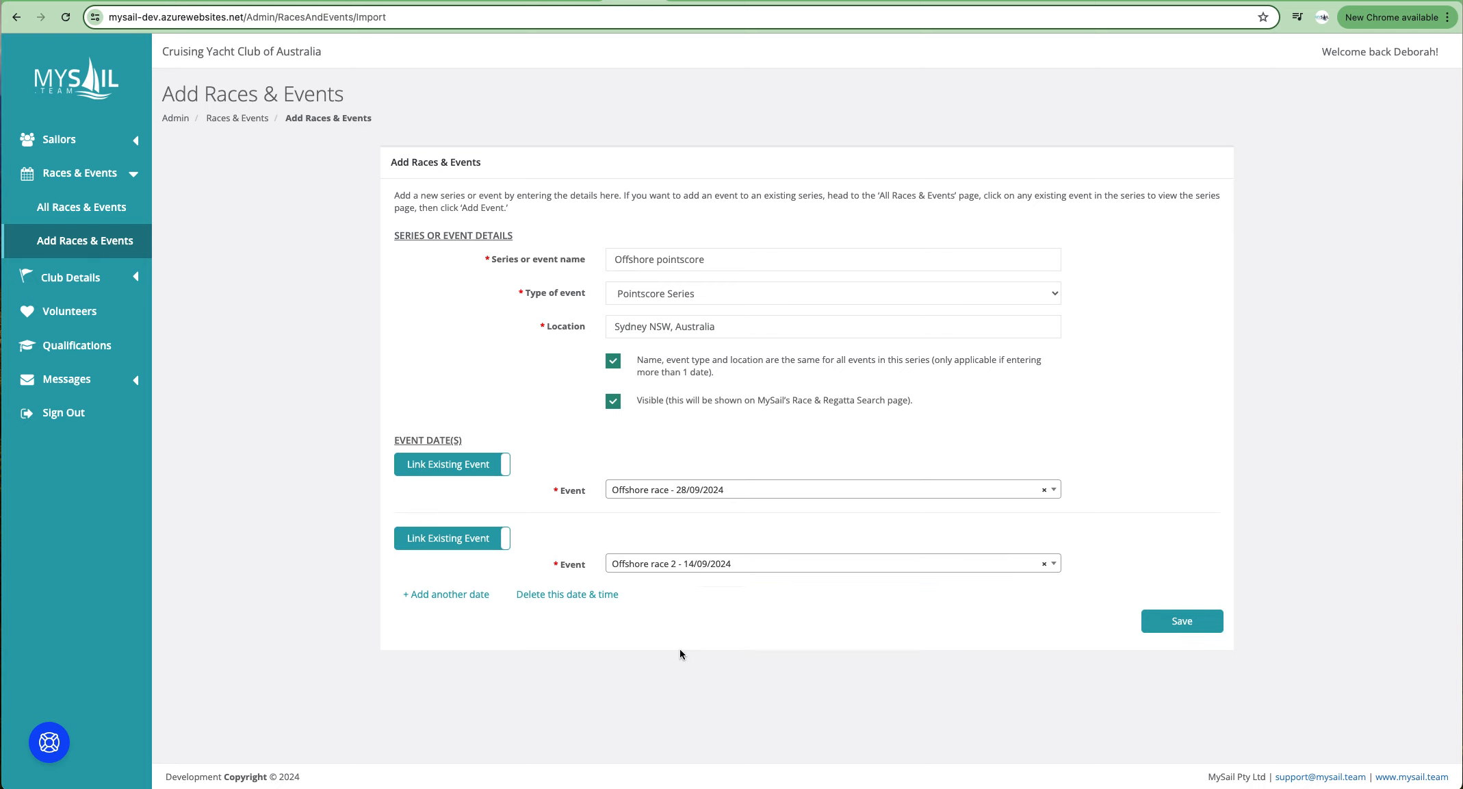
Step: Add a third, newly created event to the series, allow individual event details, and name it "Offshore race 3"
{"action": "left_click", "coordinate": [460, 595]}
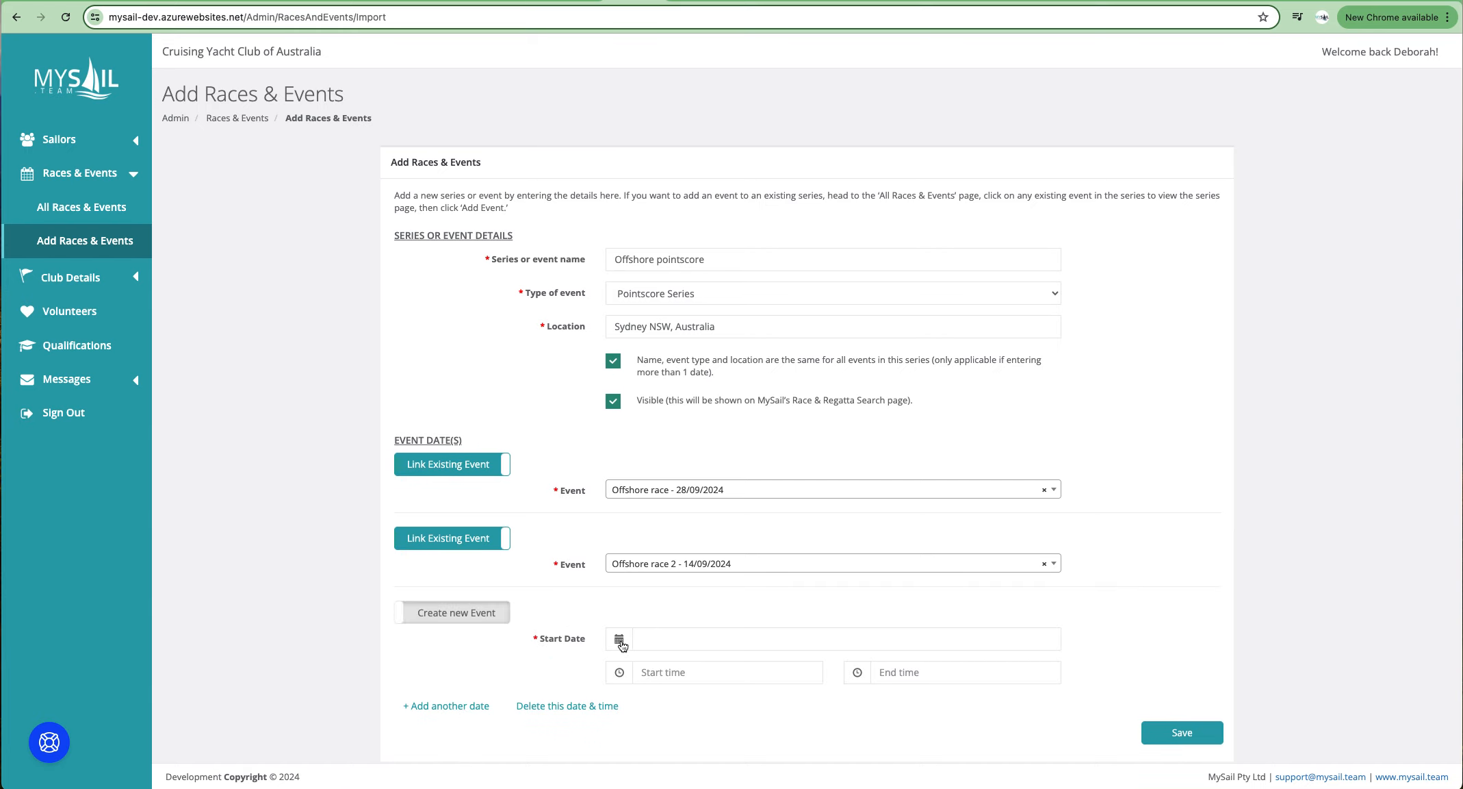
{"action": "left_click", "coordinate": [613, 360]}
{"action": "scroll", "coordinate": [727, 562], "scroll_direction": "down", "scroll_amount": 3}
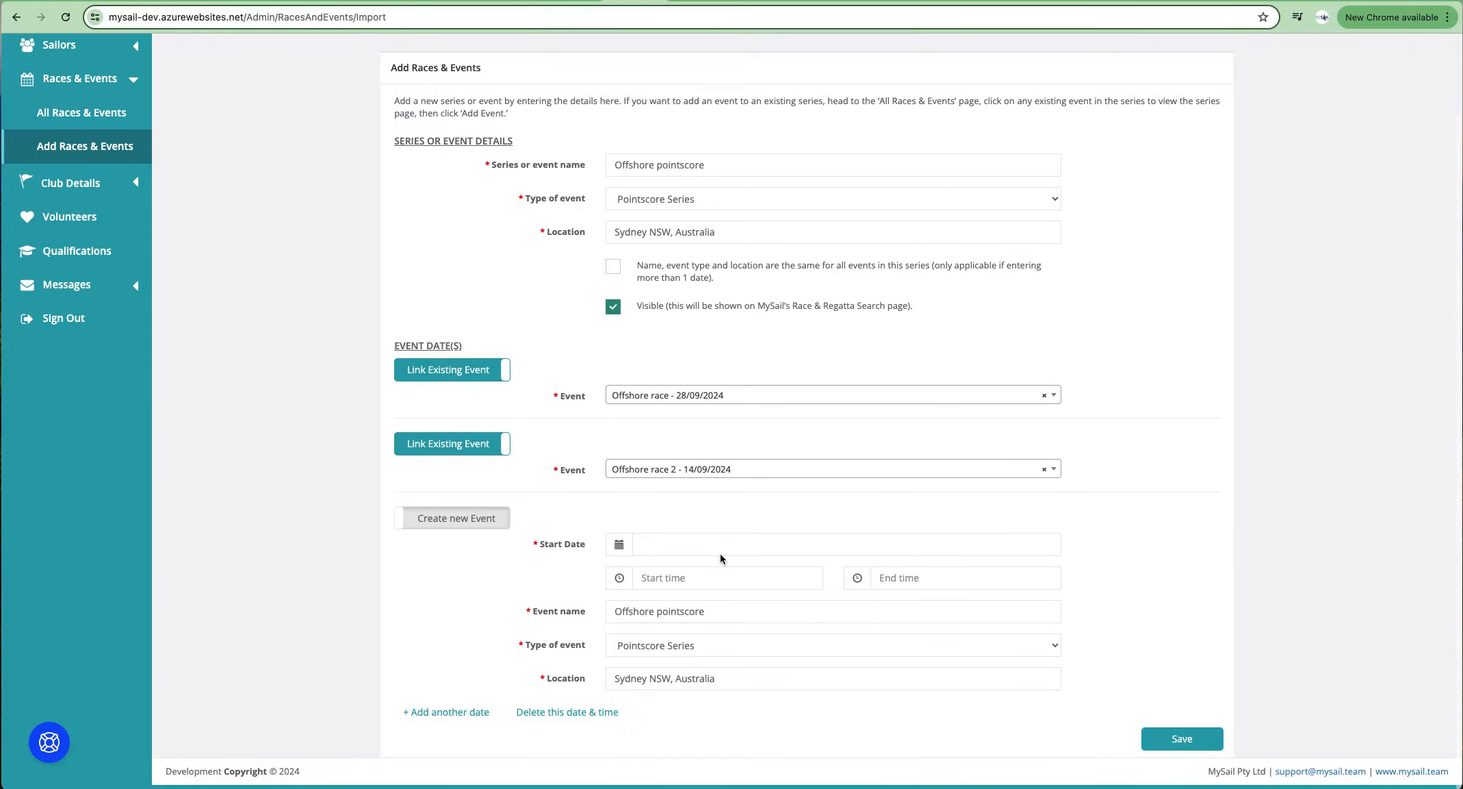
{"action": "left_click", "coordinate": [688, 616]}
{"action": "double_click", "coordinate": [687, 616]}
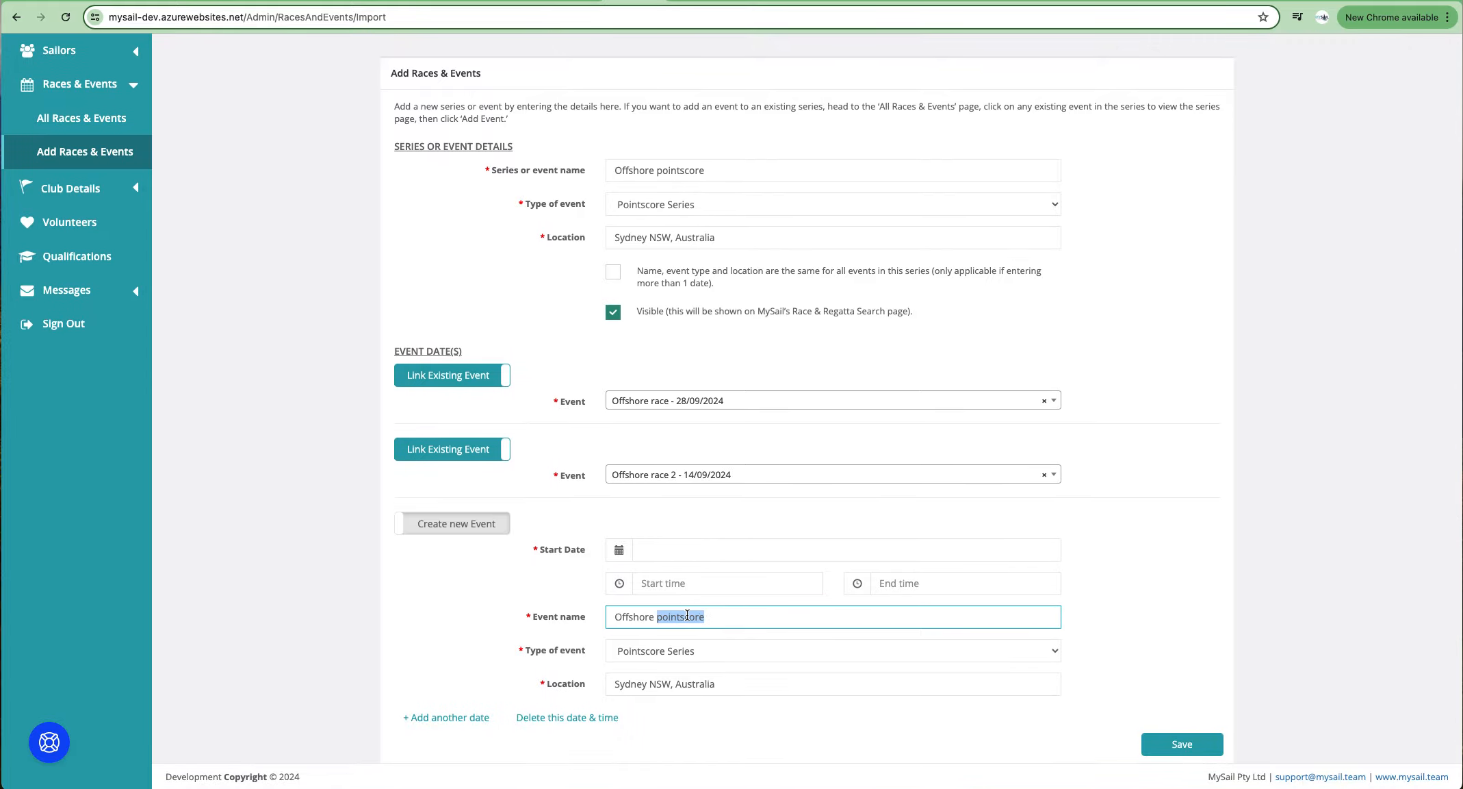
{"action": "type", "text": "race 3"}
Step: Set Offshore race 3 to start on 19/10/2024 at 10:00 AM
{"action": "left_click", "coordinate": [620, 550]}
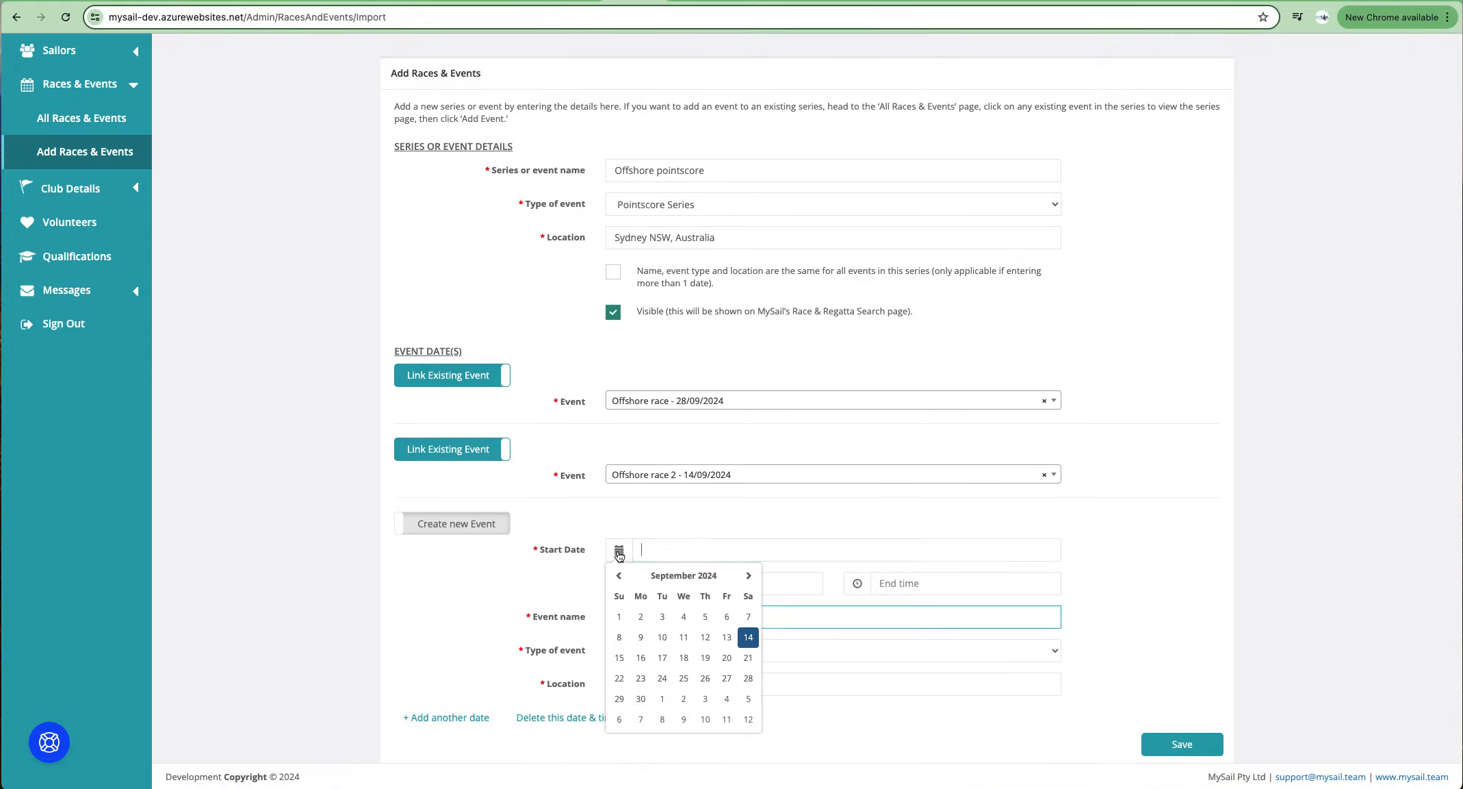
{"action": "left_click", "coordinate": [750, 575]}
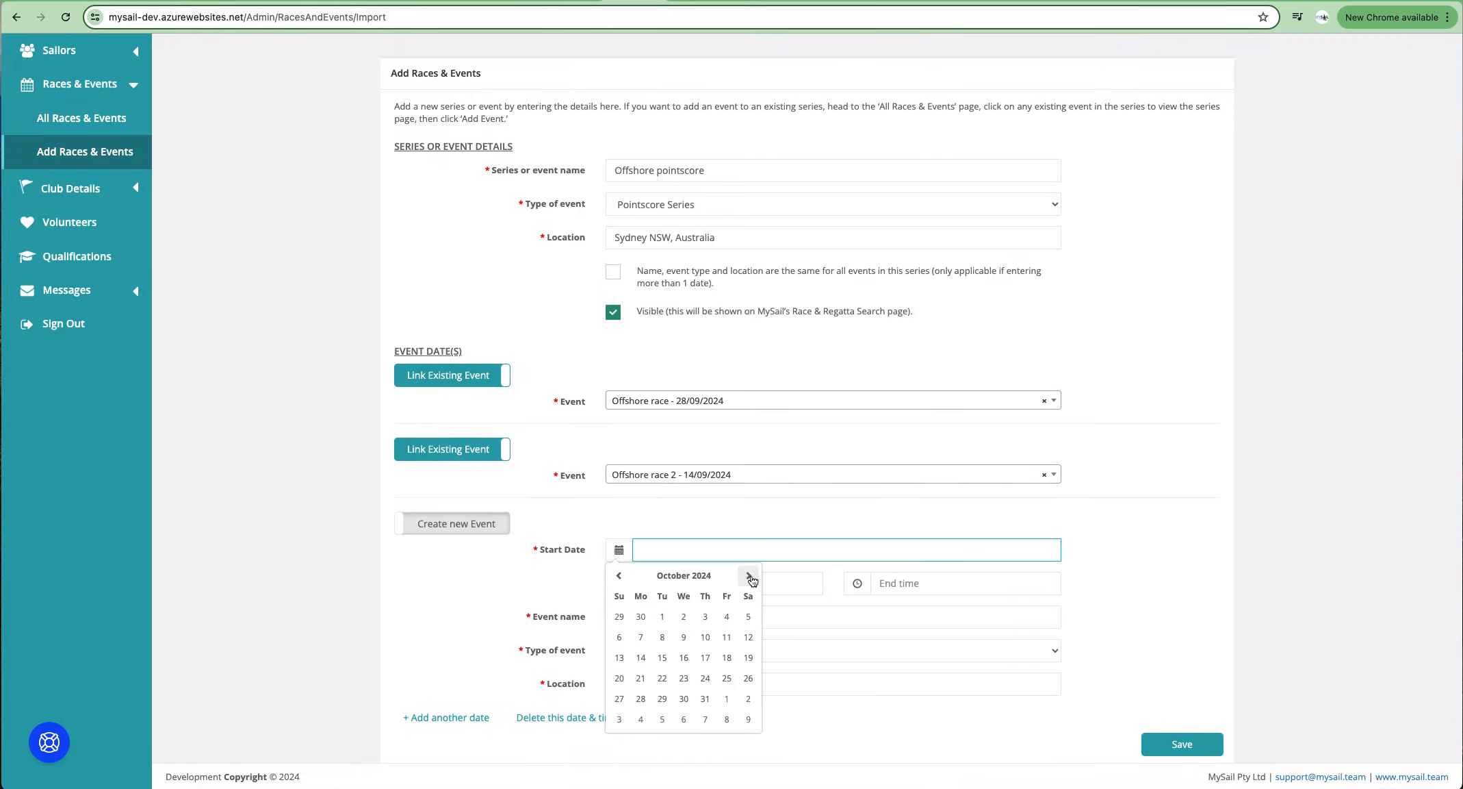
{"action": "left_click", "coordinate": [748, 657]}
{"action": "left_click", "coordinate": [647, 584]}
{"action": "left_click", "coordinate": [728, 616]}
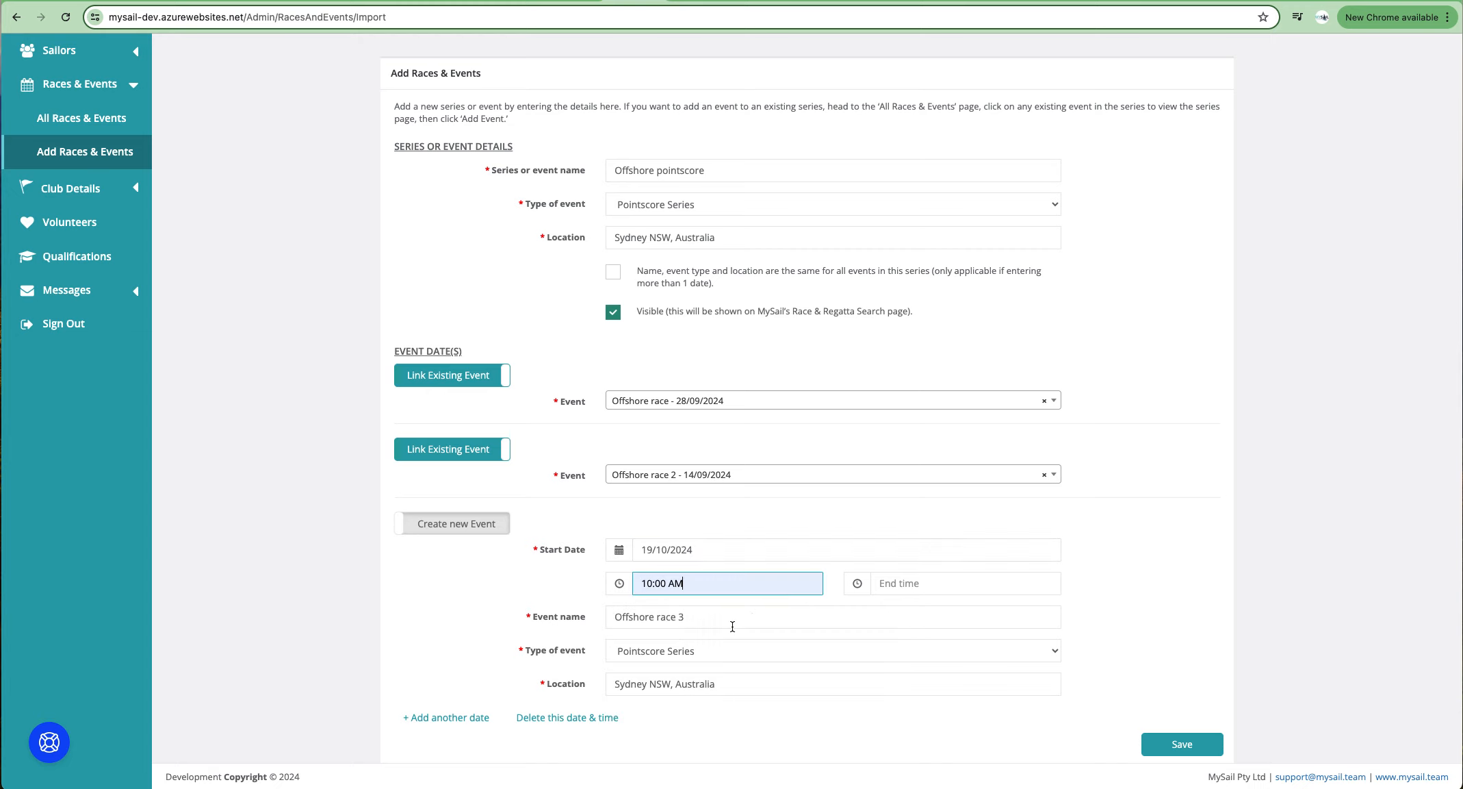
Step: Set Offshore race 3's event type to Offshore Race < 300 NM, then save the series and open its management page
{"action": "left_click", "coordinate": [681, 655]}
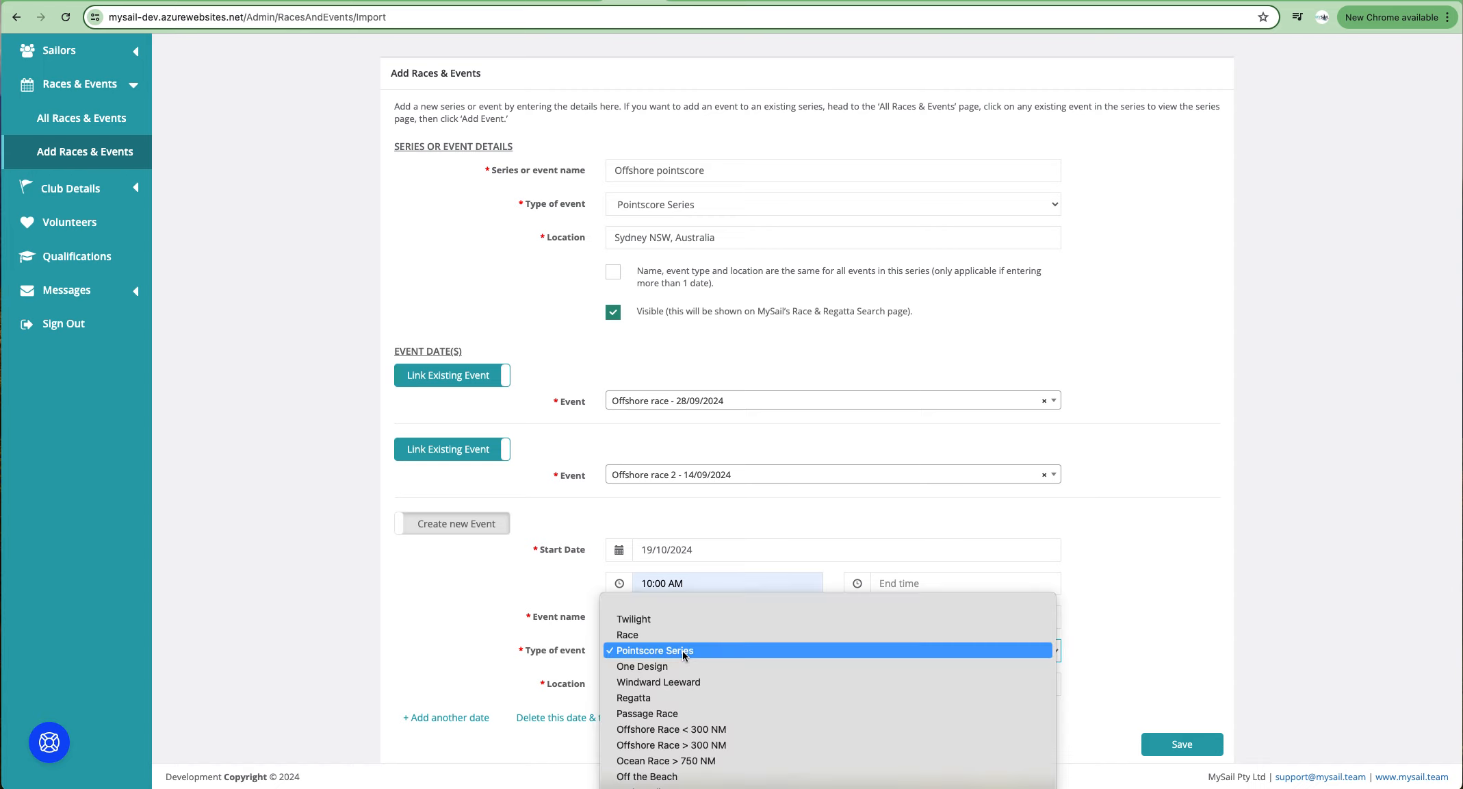
{"action": "left_click", "coordinate": [697, 744]}
{"action": "left_click", "coordinate": [693, 651]}
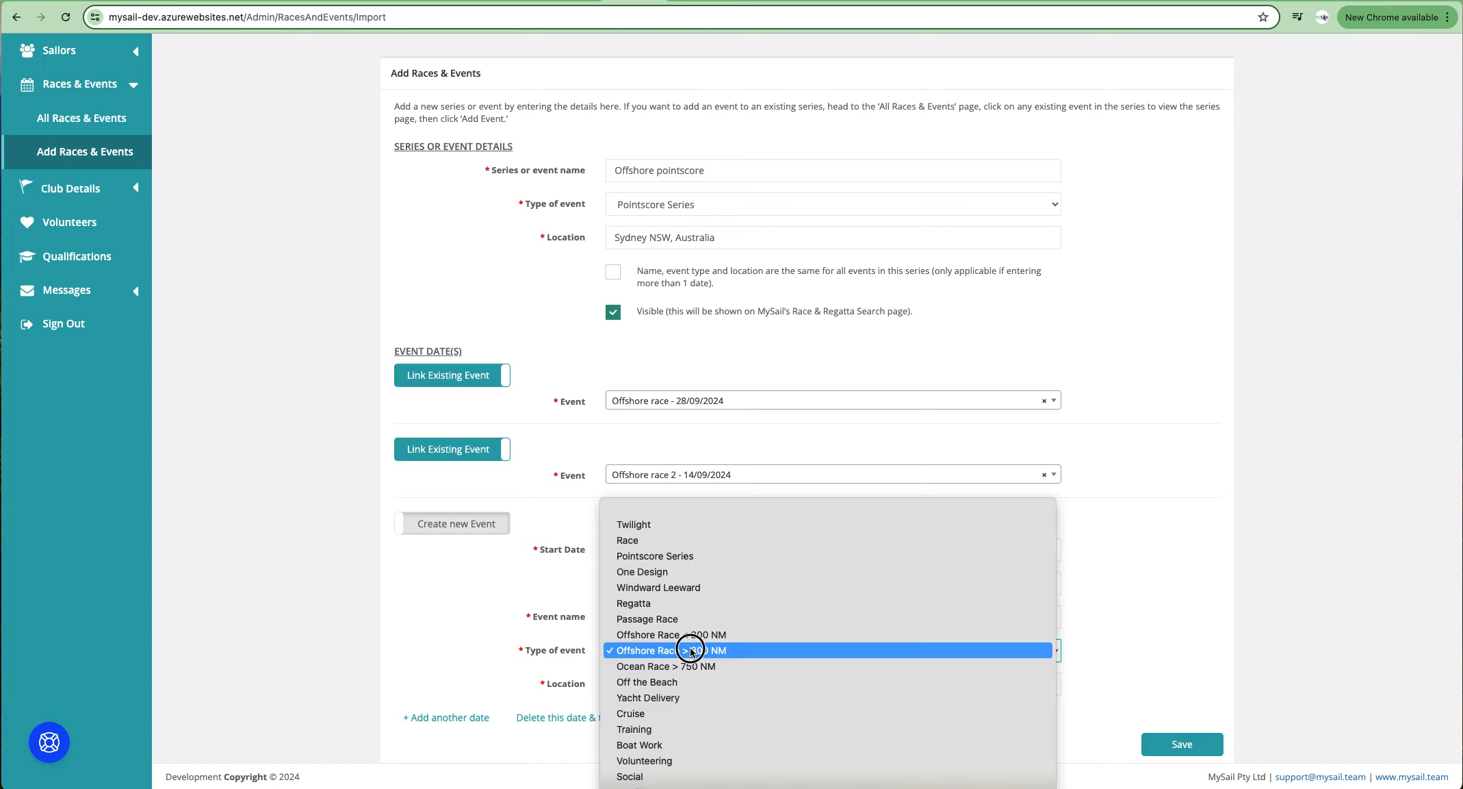
{"action": "left_click", "coordinate": [701, 642]}
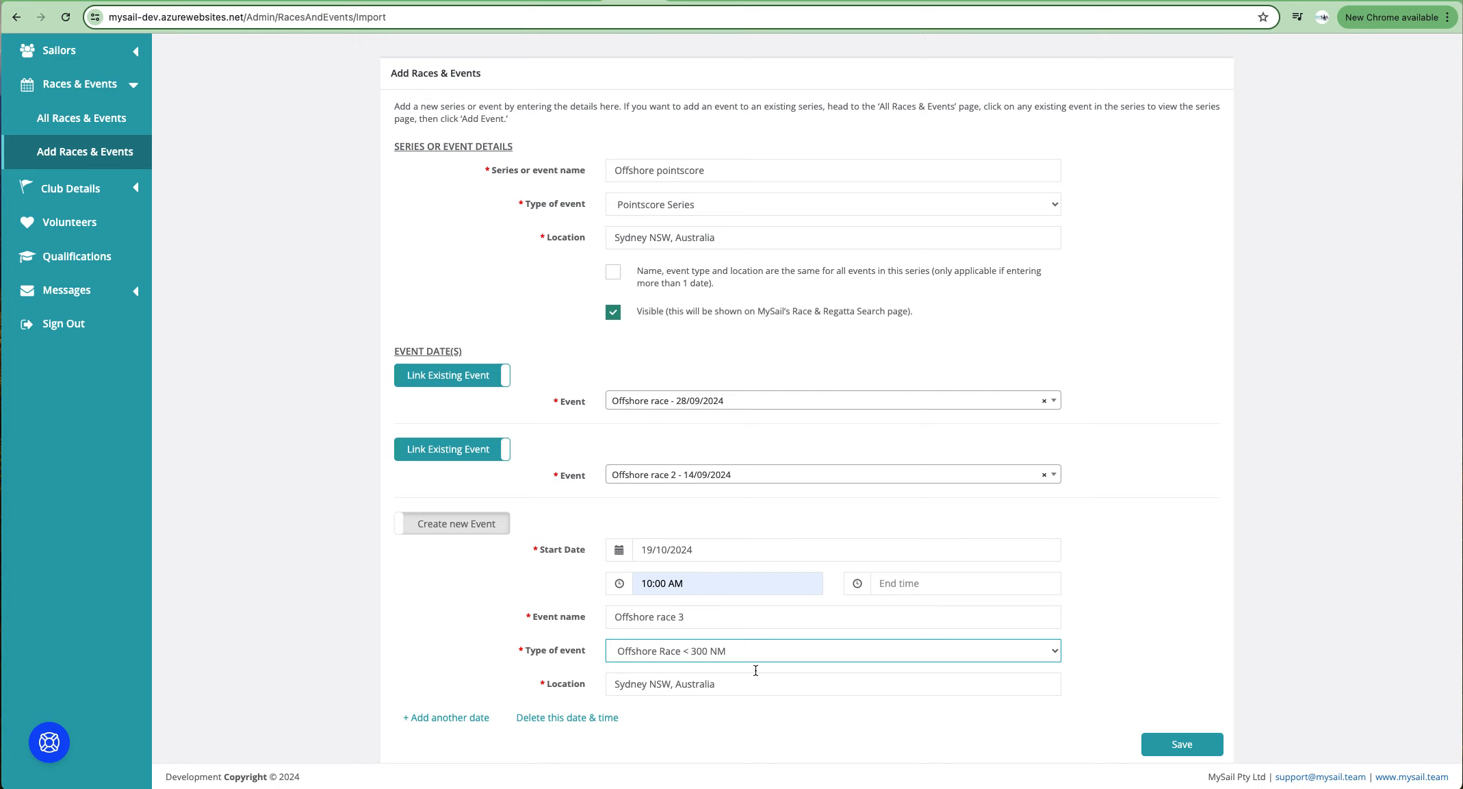
{"action": "left_click", "coordinate": [1184, 744]}
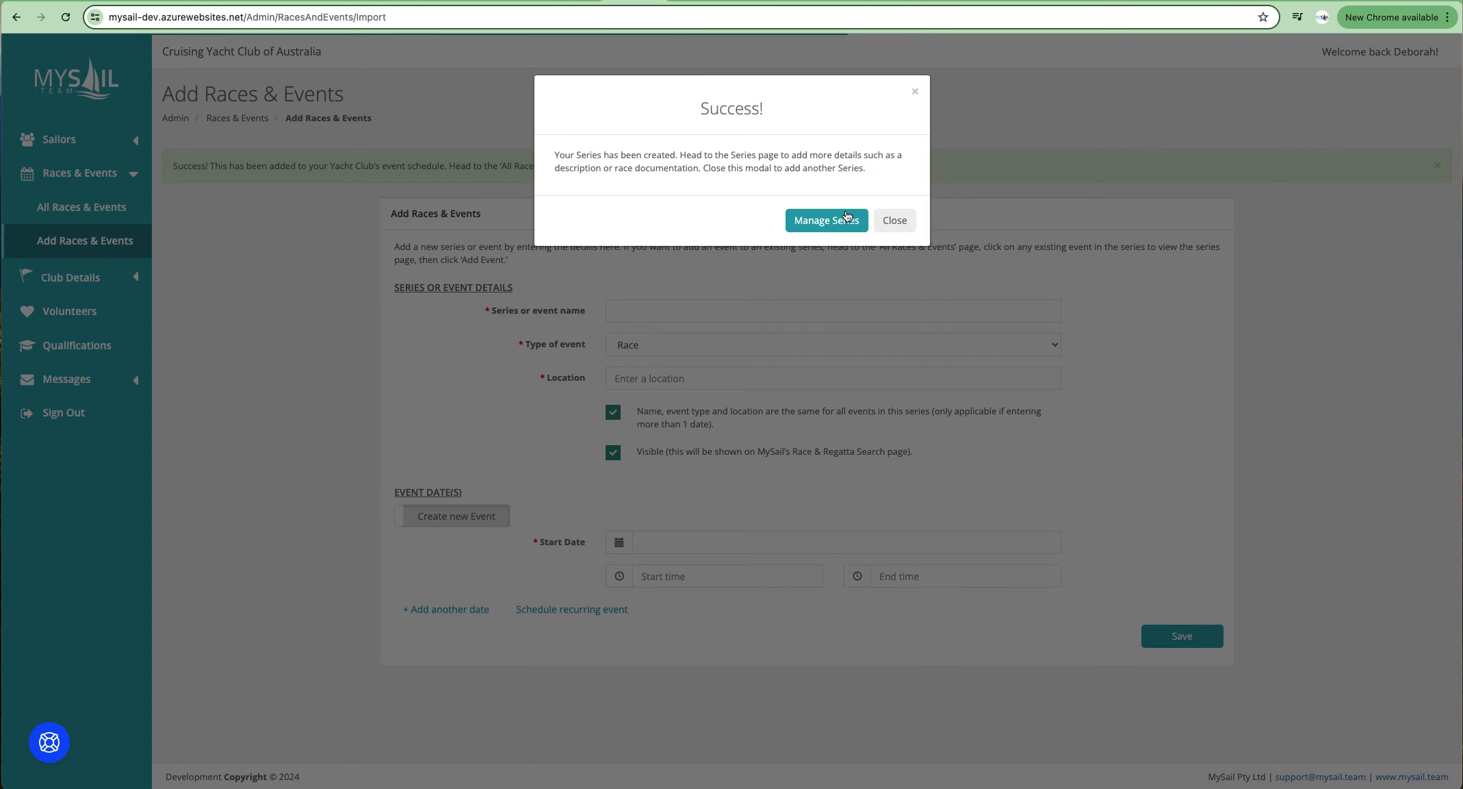
{"action": "left_click", "coordinate": [826, 222]}
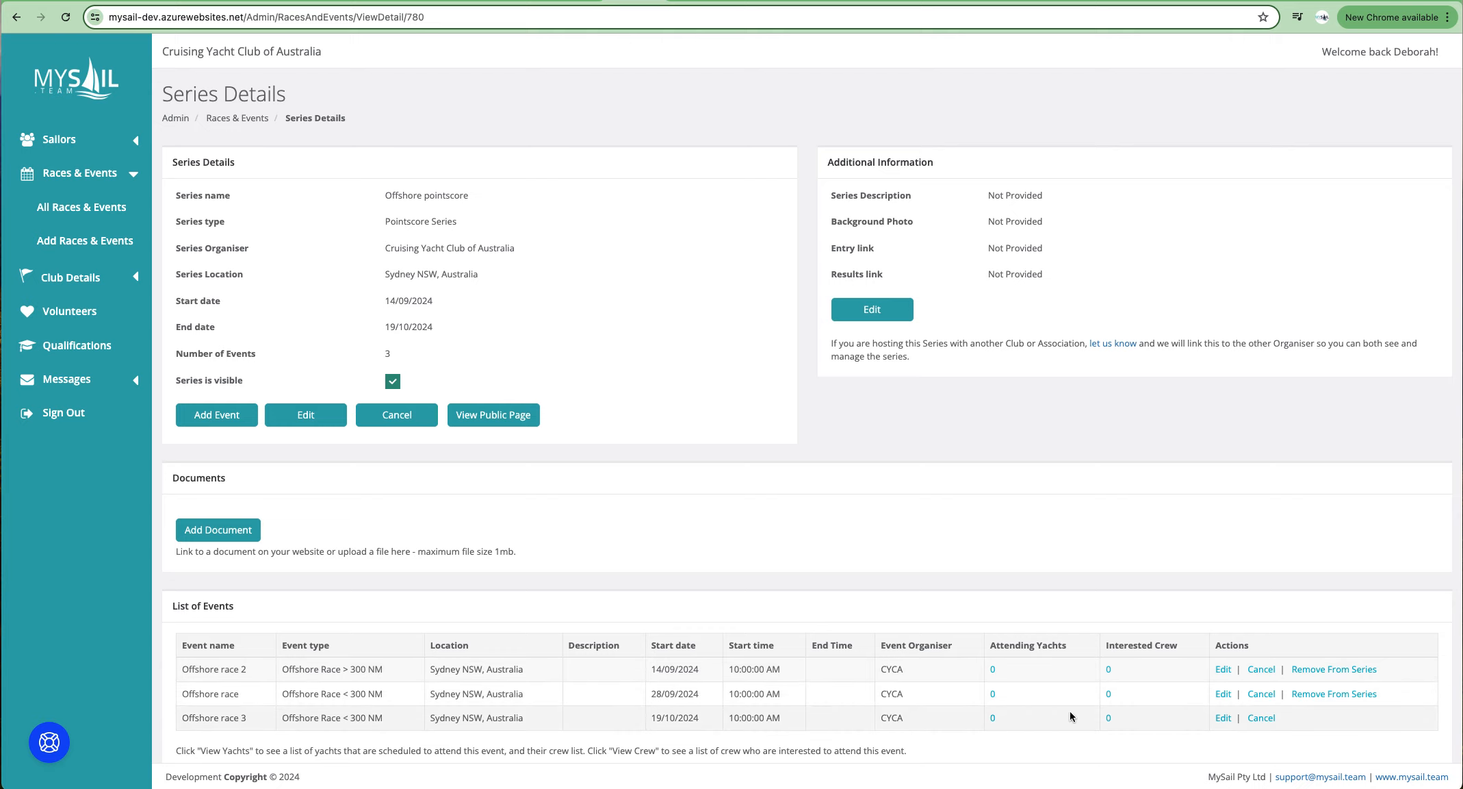
Step: View the Offshore pointscore series' public page and check the details shown for its event dates
{"action": "left_click", "coordinate": [493, 414]}
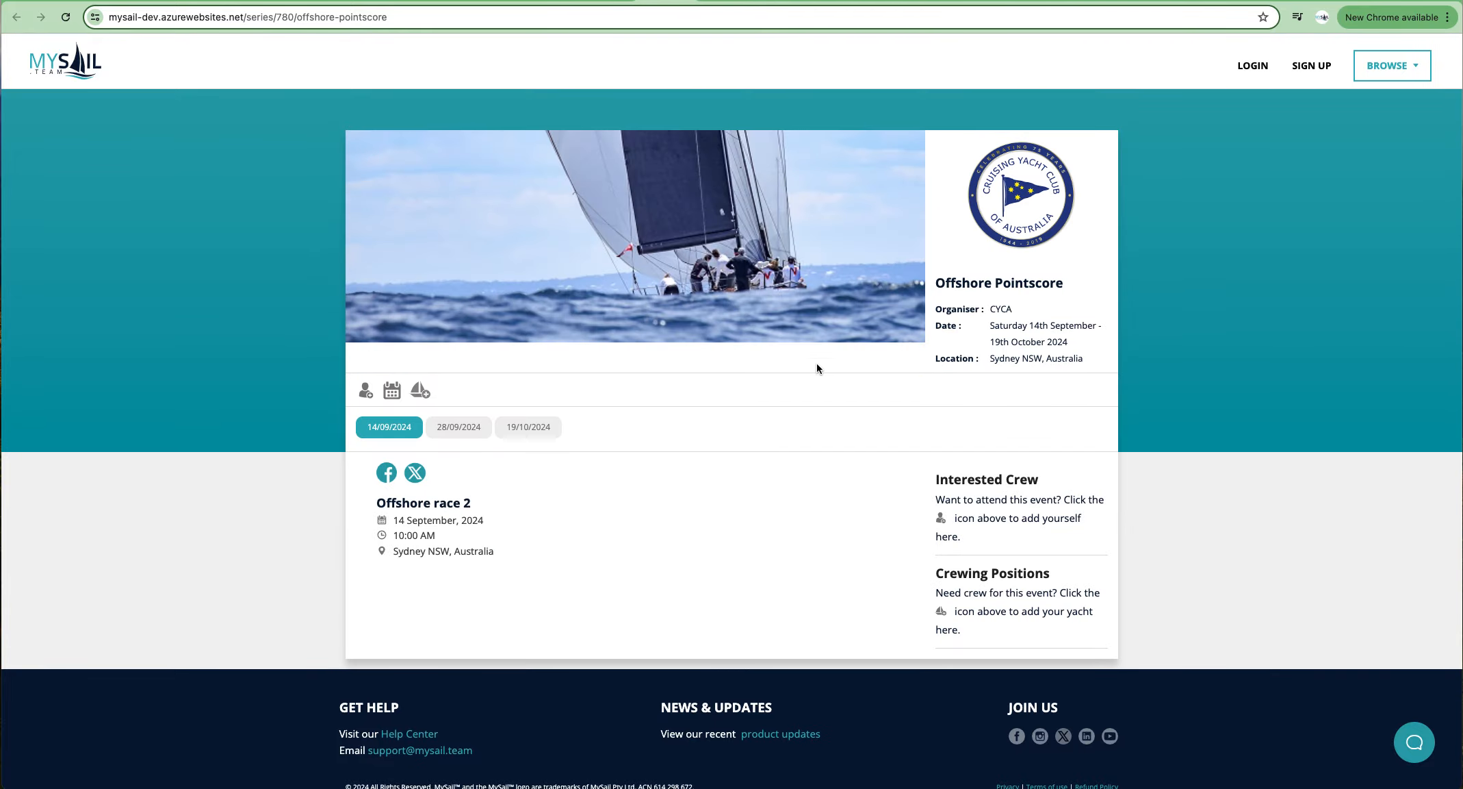
{"action": "left_click", "coordinate": [458, 427]}
{"action": "left_click", "coordinate": [541, 437]}
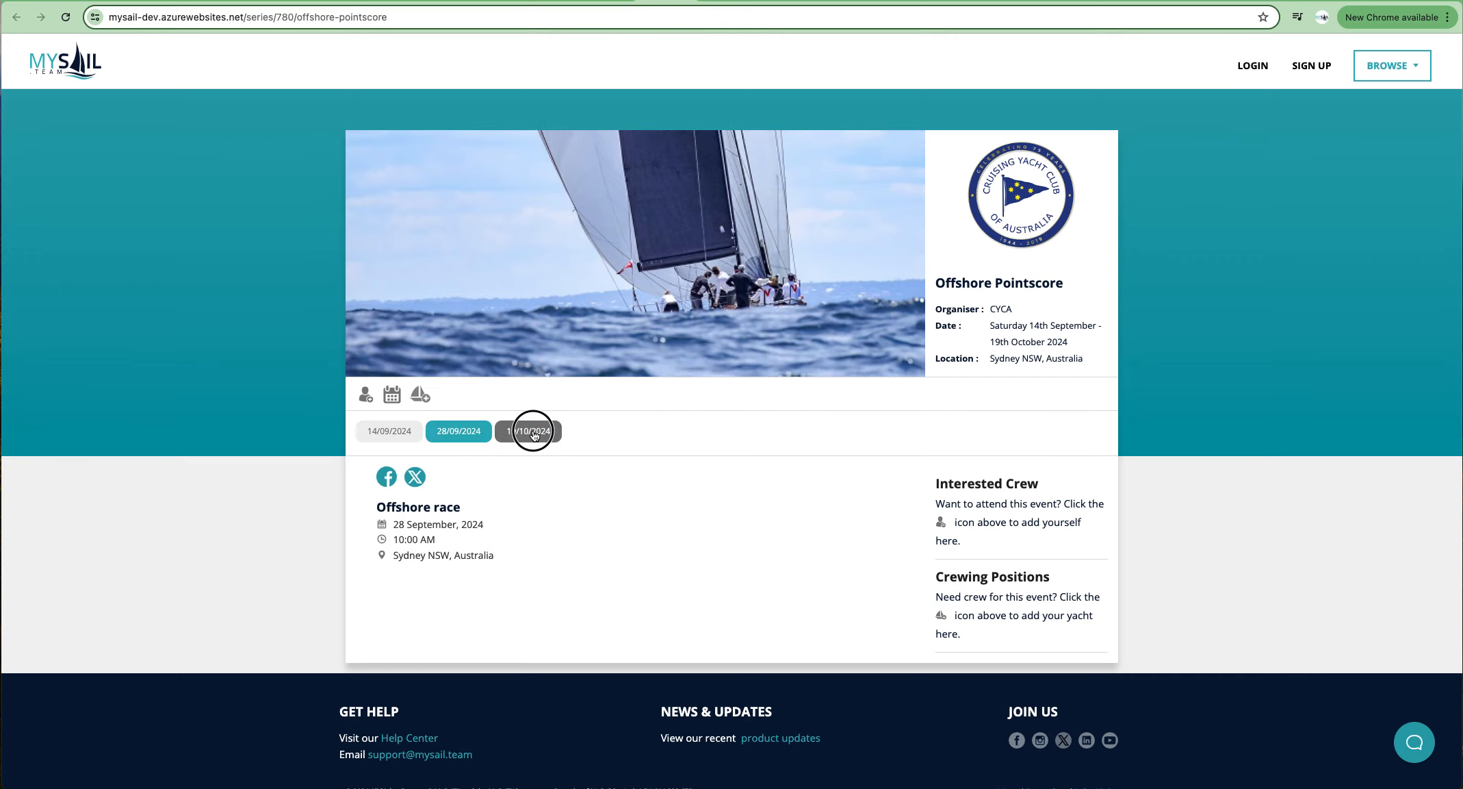
{"action": "left_click", "coordinate": [388, 430]}
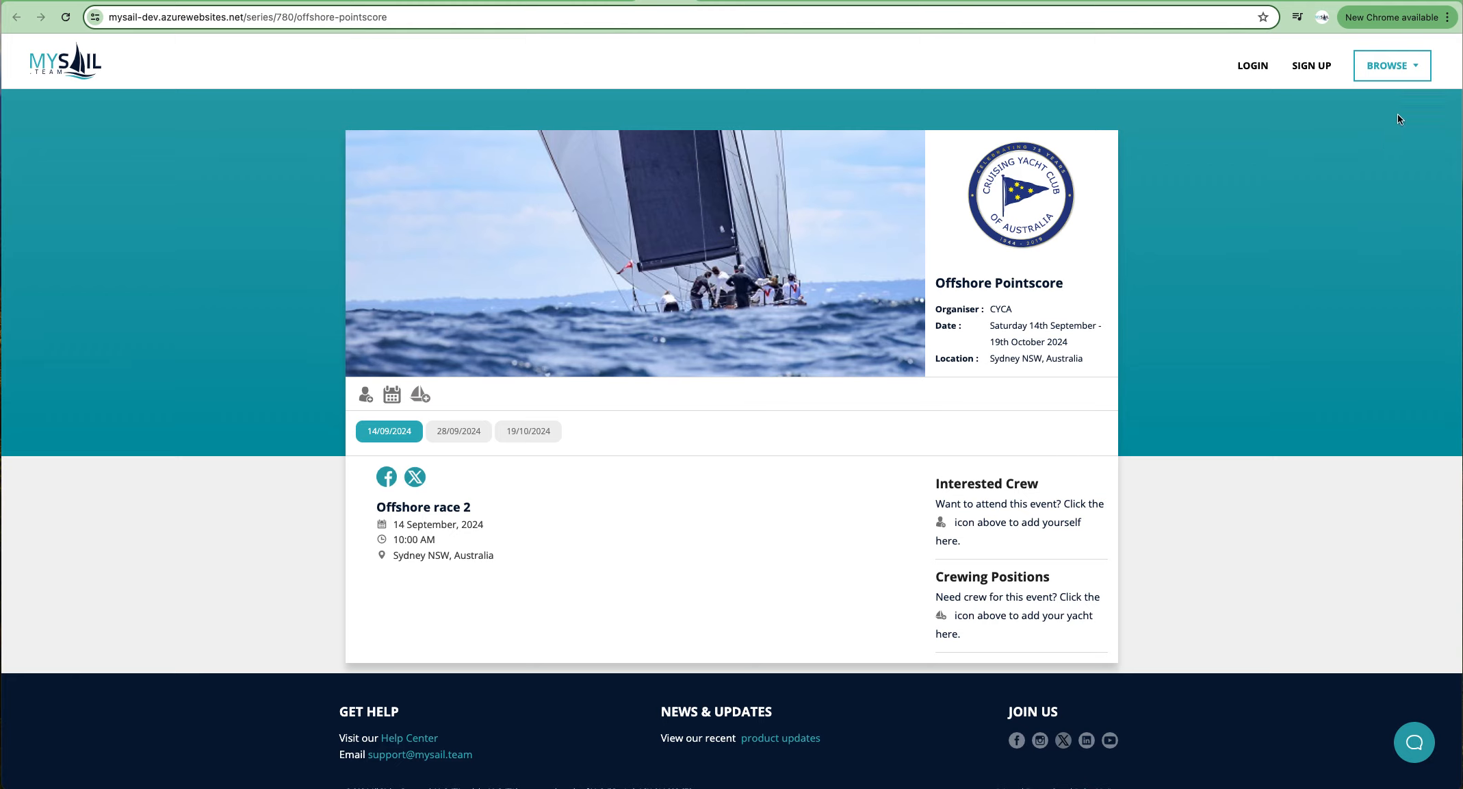
Step: Browse the public Races & Events listing to examine how the club's series and events are displayed
{"action": "left_click", "coordinate": [1394, 53]}
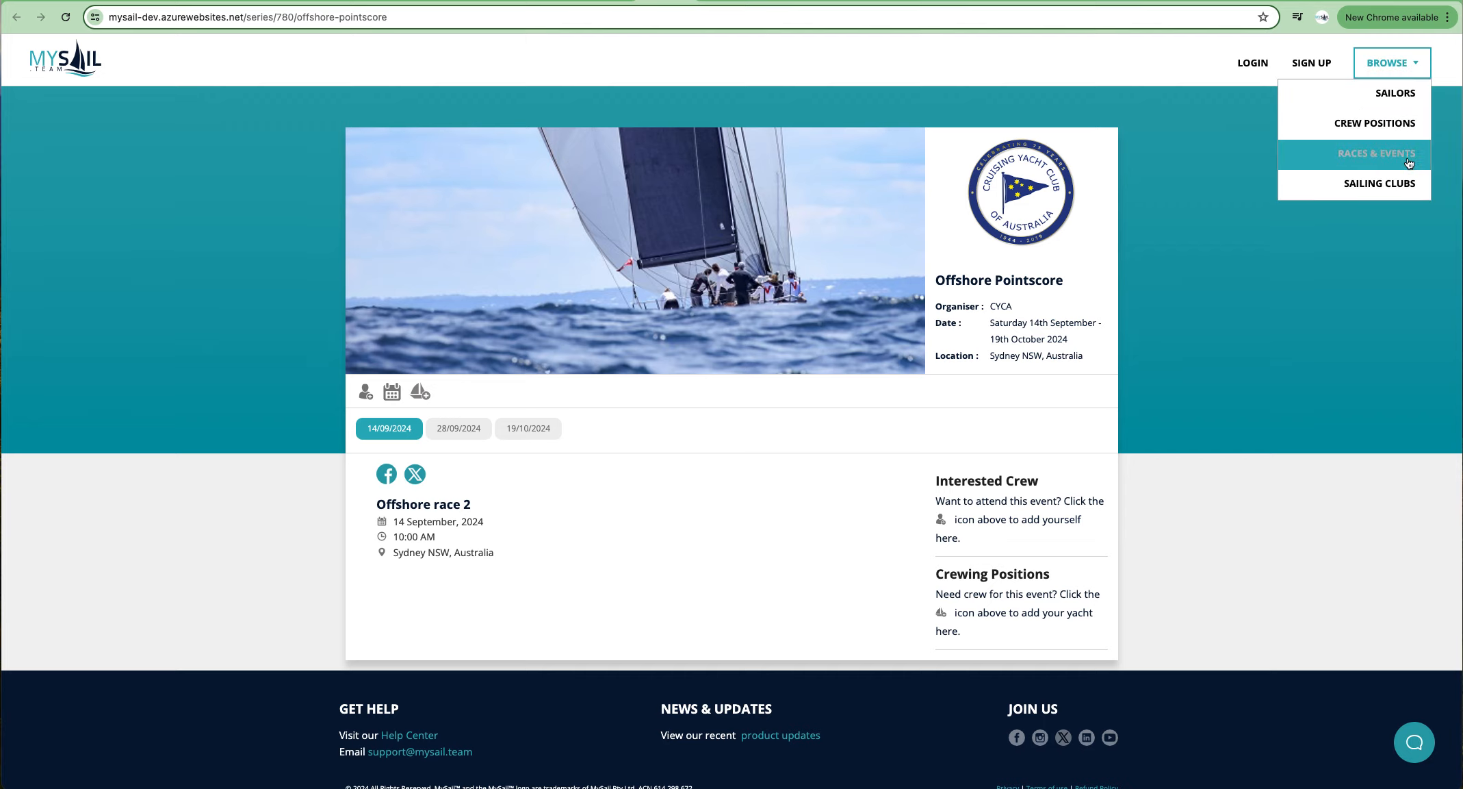
{"action": "left_click", "coordinate": [1396, 154]}
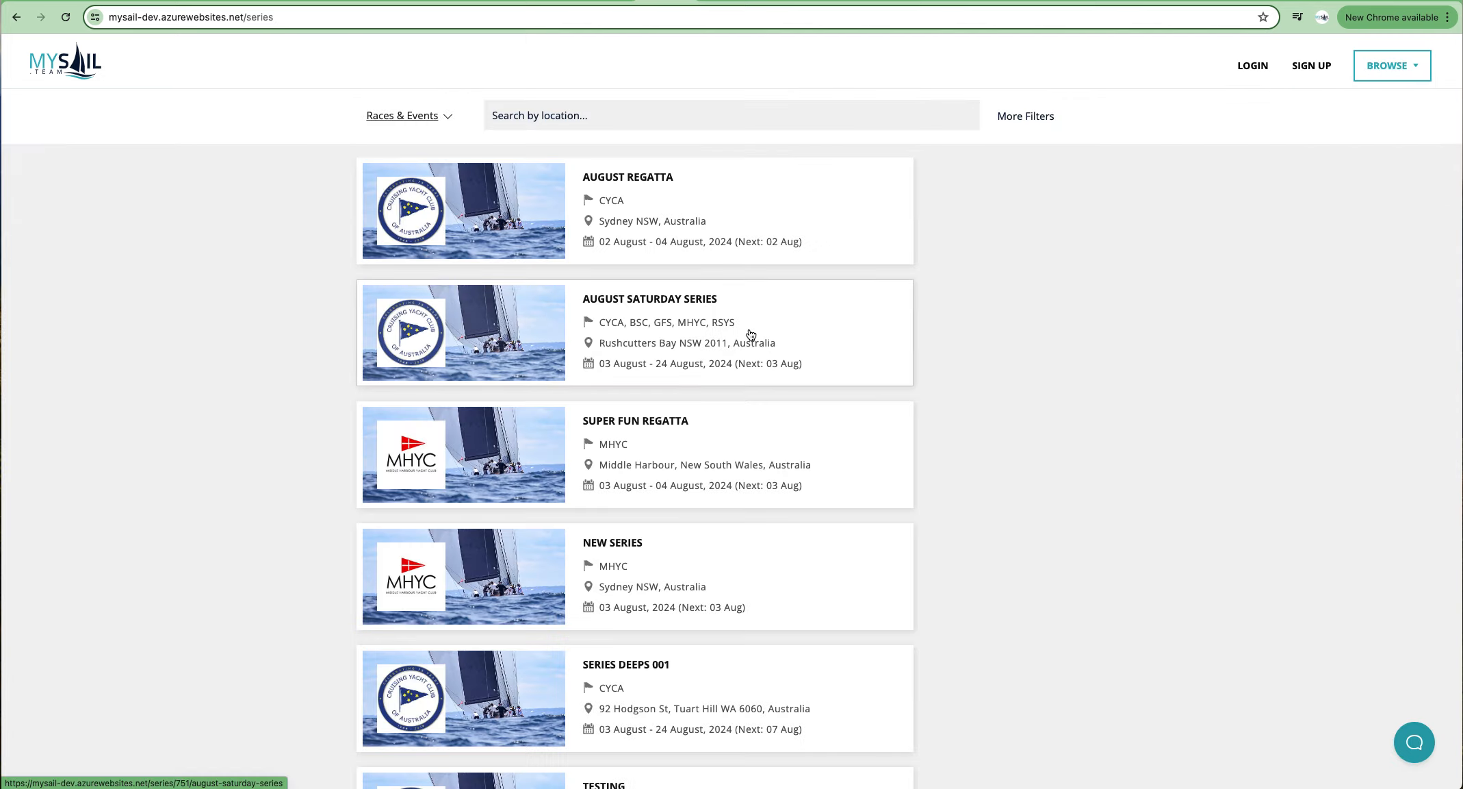
{"action": "scroll", "coordinate": [739, 334], "scroll_direction": "down", "scroll_amount": 5}
{"action": "scroll", "coordinate": [731, 334], "scroll_direction": "up", "scroll_amount": 3}
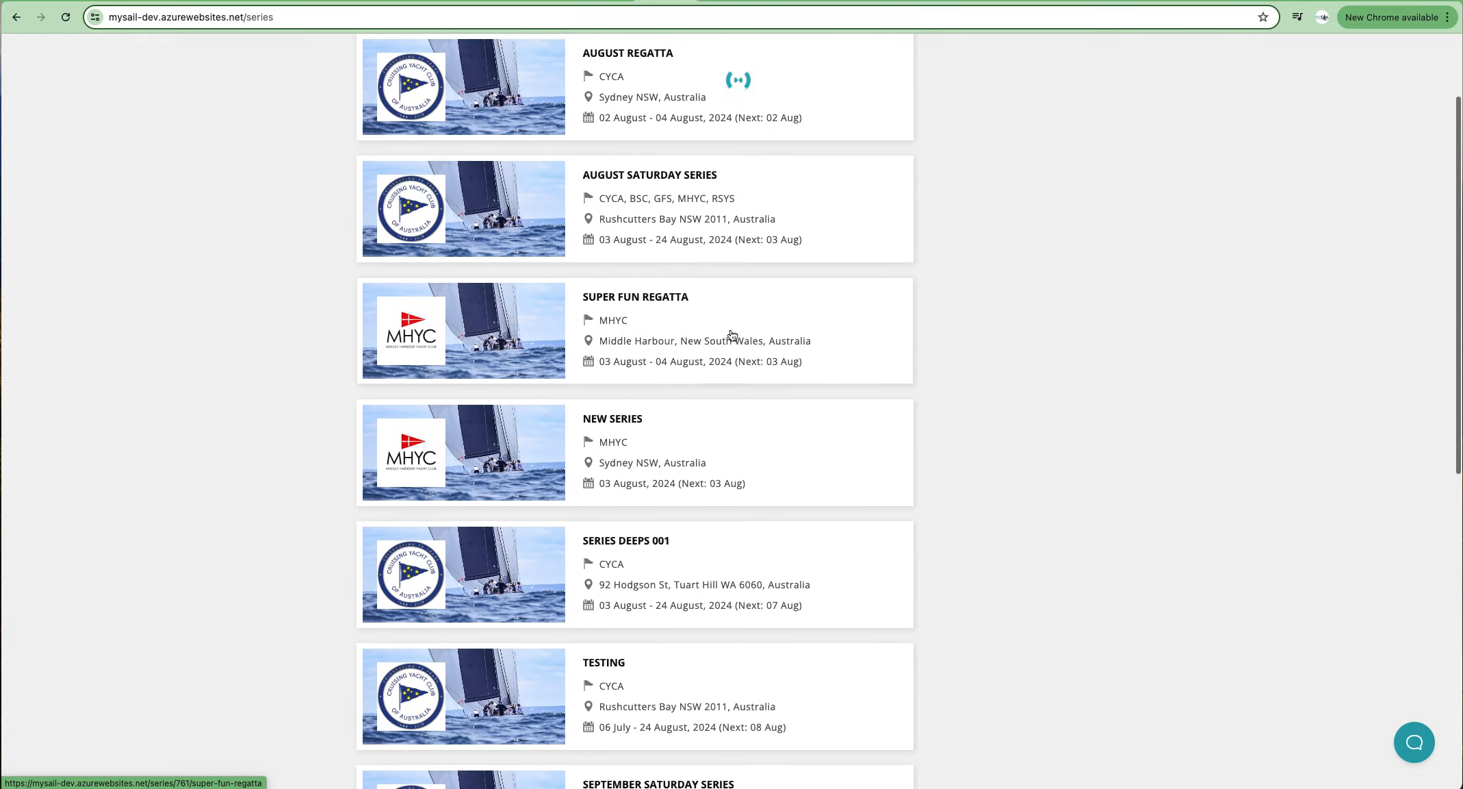
{"action": "scroll", "coordinate": [729, 335], "scroll_direction": "down", "scroll_amount": 6}
{"action": "scroll", "coordinate": [727, 337], "scroll_direction": "down", "scroll_amount": 20}
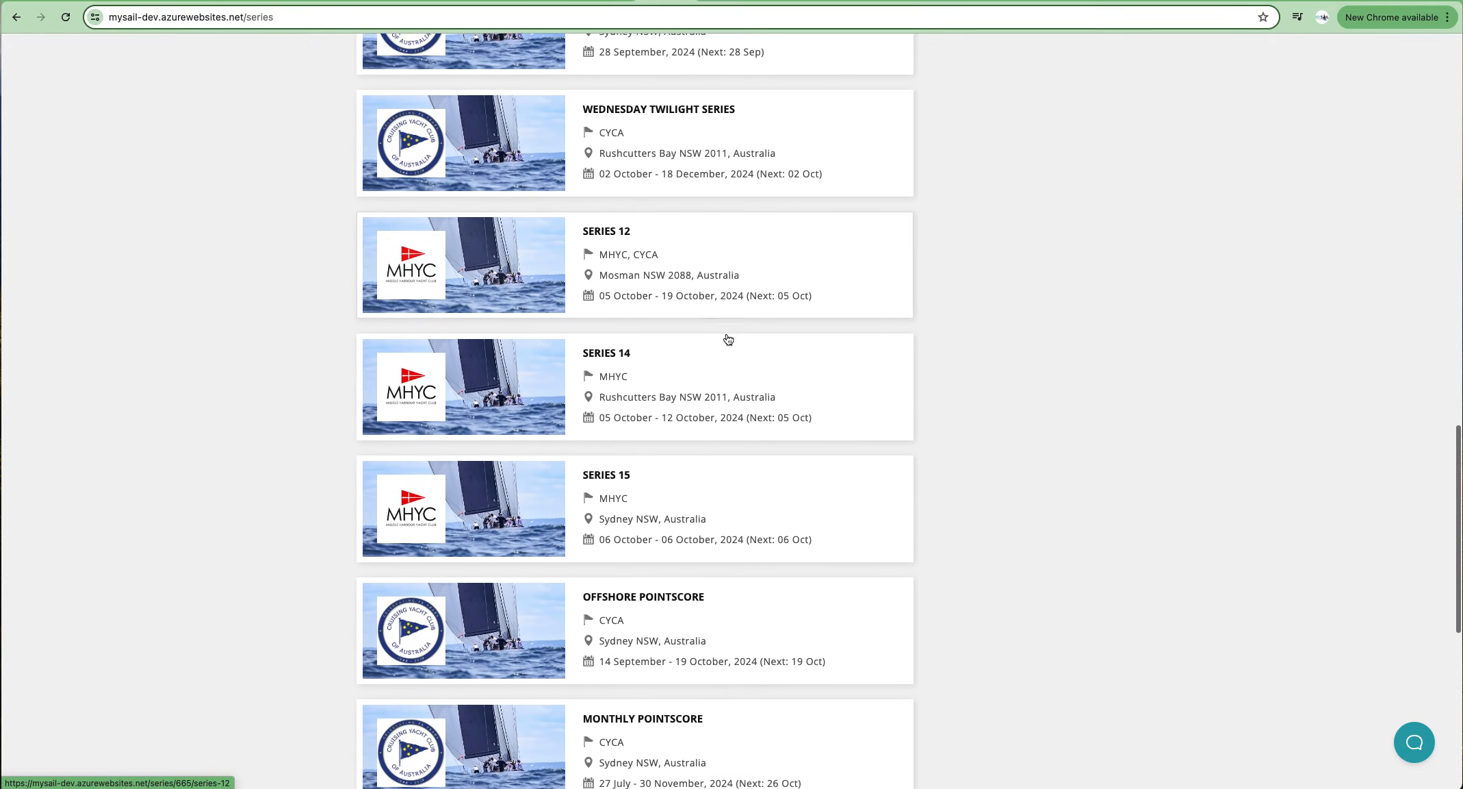
{"action": "scroll", "coordinate": [729, 340], "scroll_direction": "down", "scroll_amount": 6}
{"action": "scroll", "coordinate": [730, 340], "scroll_direction": "up", "scroll_amount": 18}
{"action": "scroll", "coordinate": [728, 336], "scroll_direction": "down", "scroll_amount": 15}
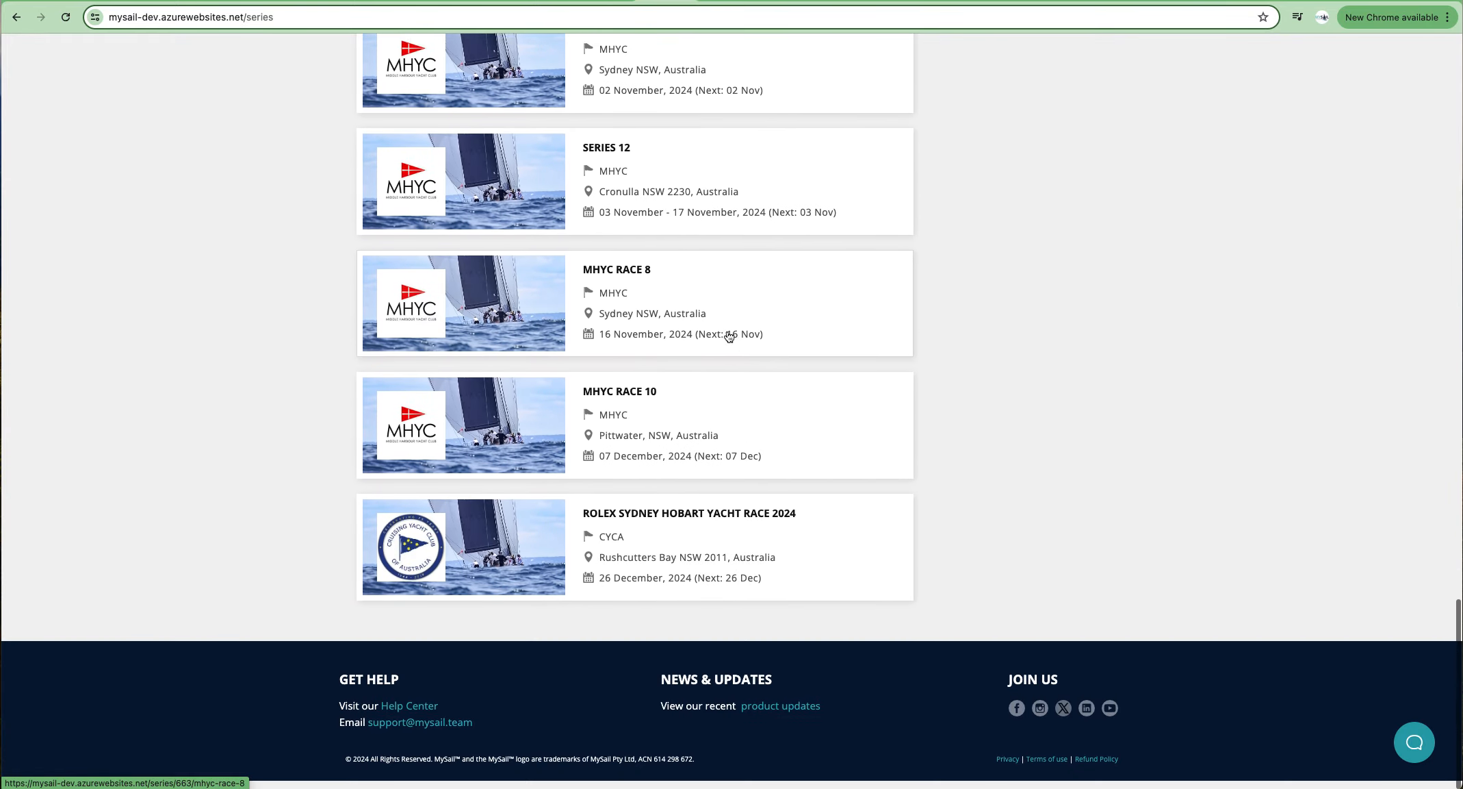
Step: View the public page of the Rolex Sydney Hobart Yacht Race 2024 and return to browsing the Races & Events listing
{"action": "left_click", "coordinate": [709, 568]}
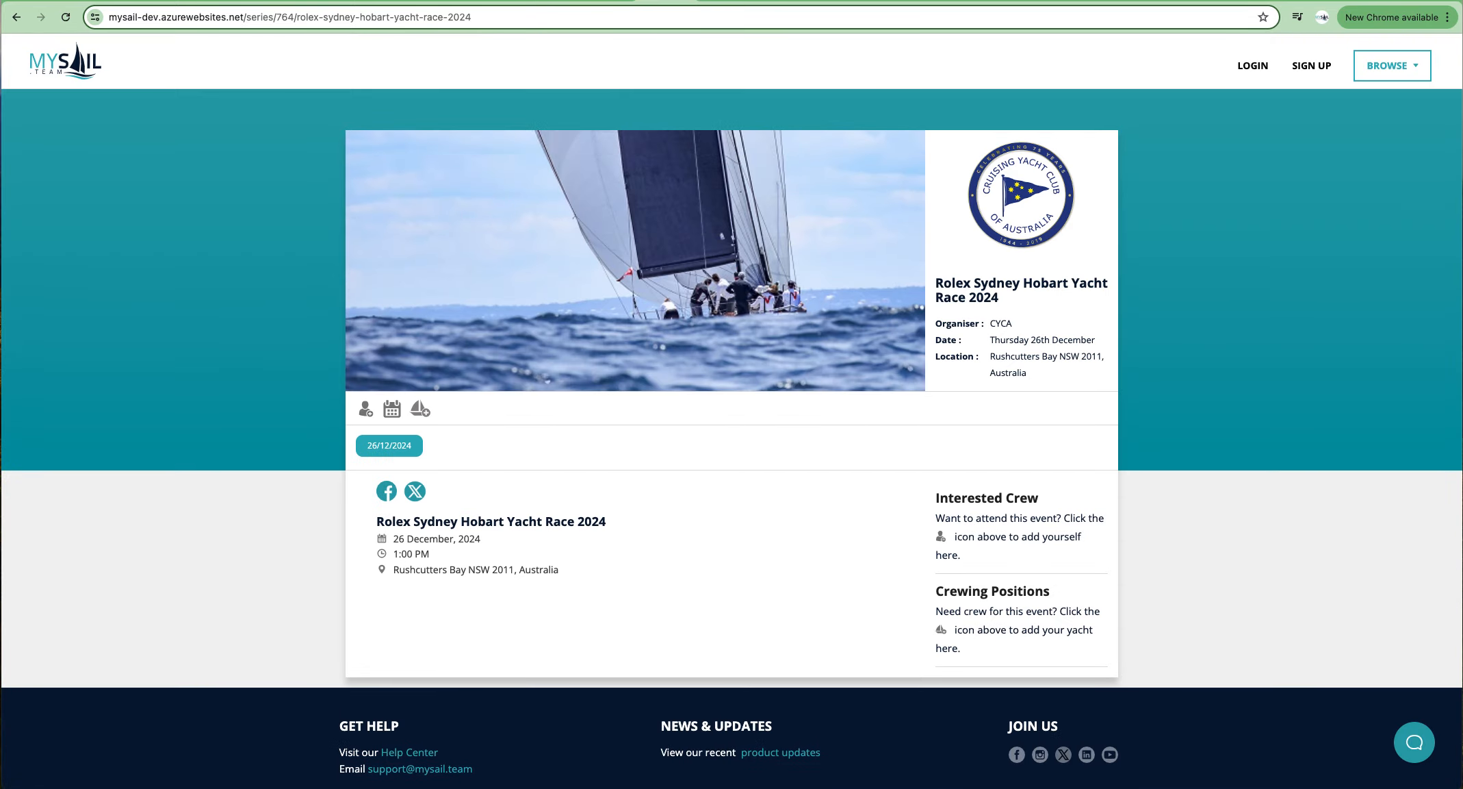
{"action": "left_click", "coordinate": [1394, 65]}
{"action": "left_click", "coordinate": [1389, 152]}
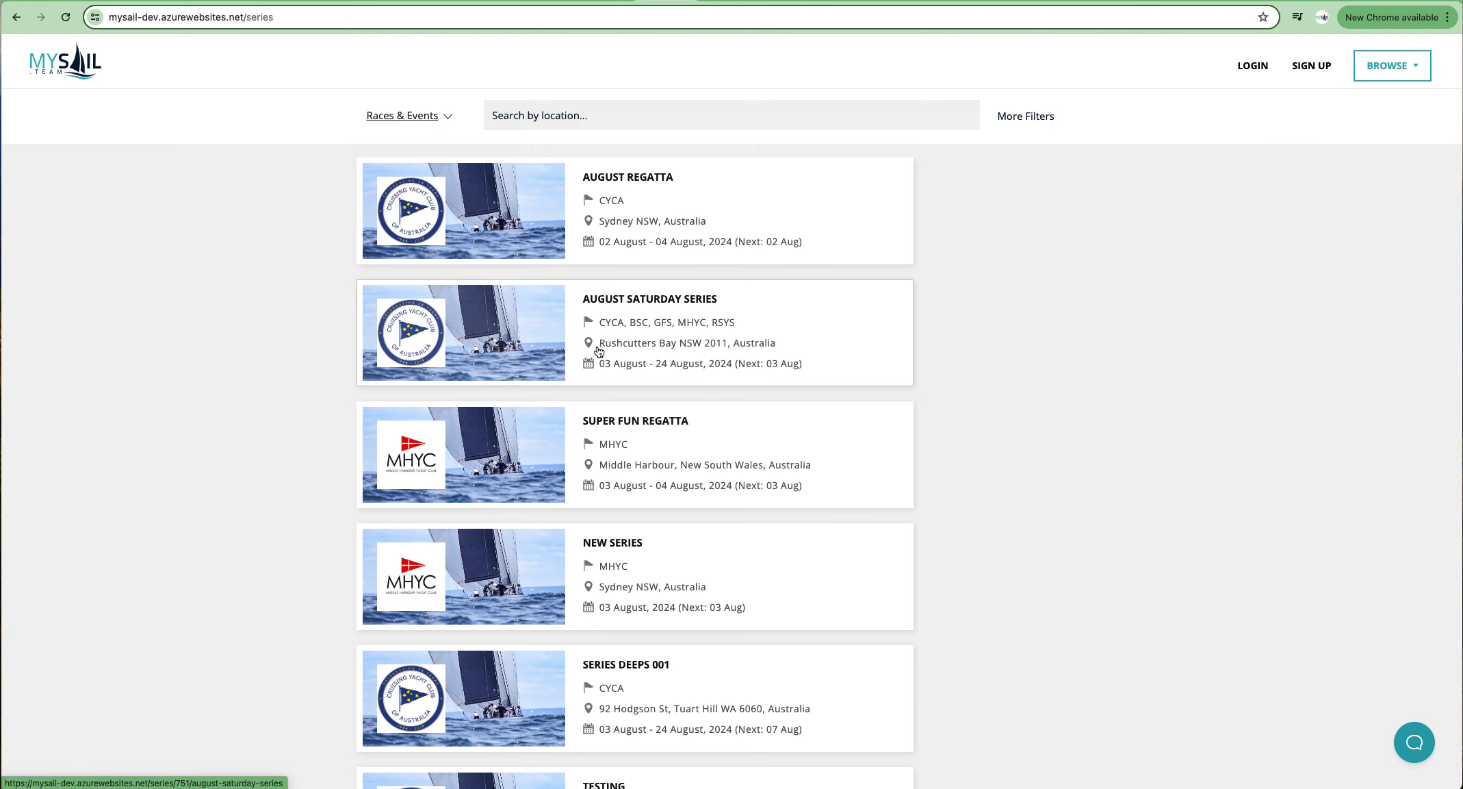
{"action": "scroll", "coordinate": [677, 439], "scroll_direction": "down", "scroll_amount": 7}
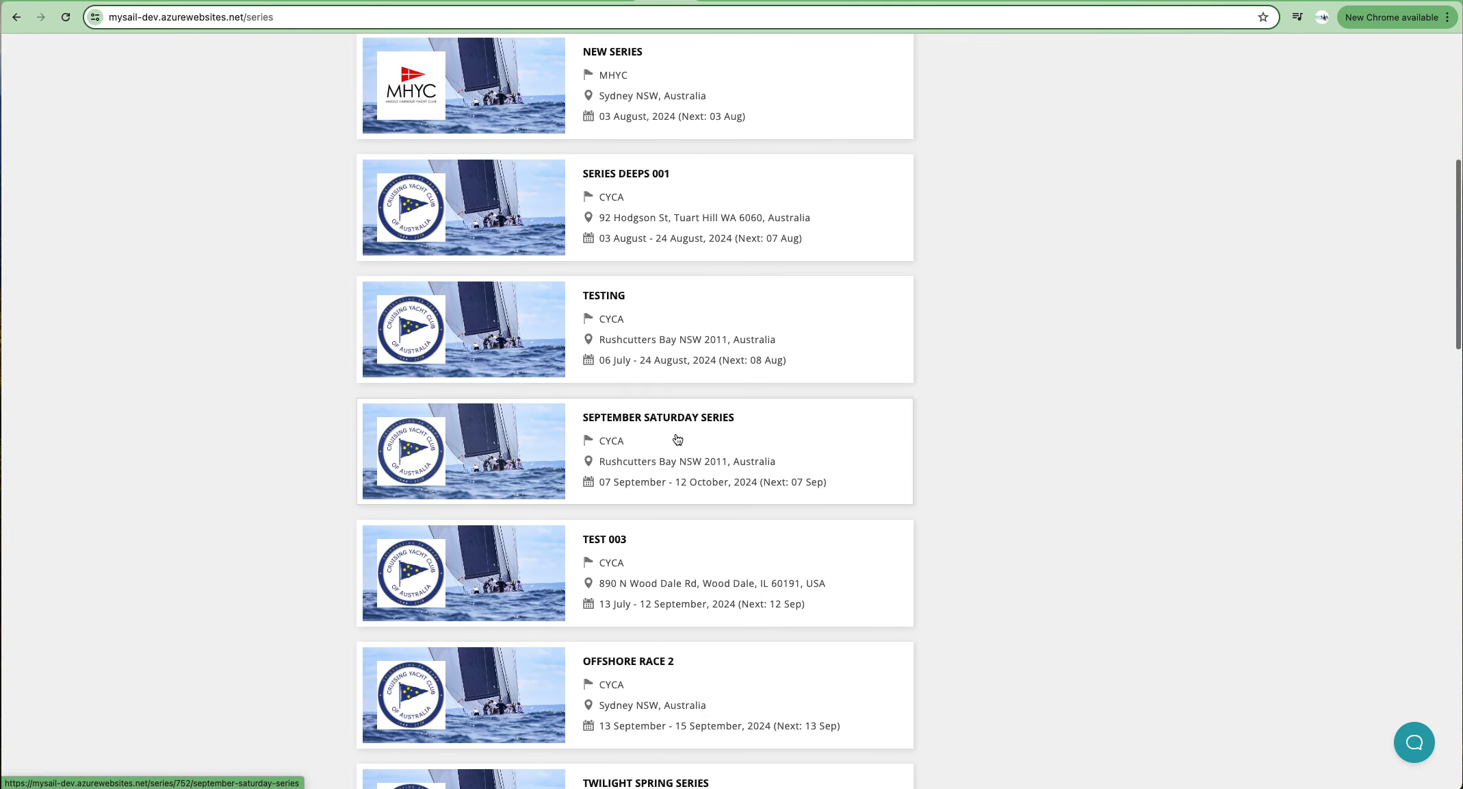
{"action": "scroll", "coordinate": [677, 438], "scroll_direction": "up", "scroll_amount": 7}
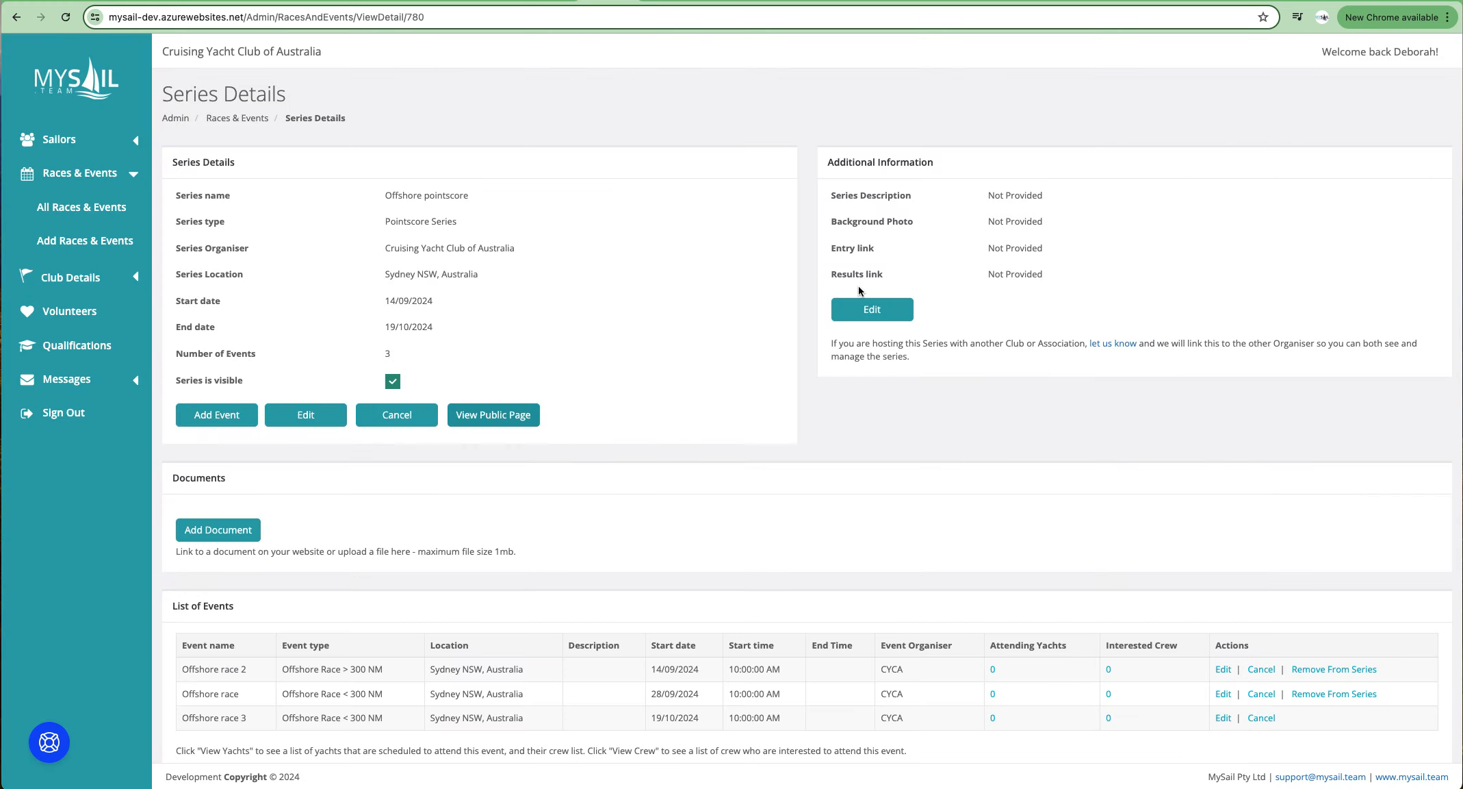
Step: Save the description "Add a description here." and the entry URL mysail.team in the Offshore pointscore series' additional information
{"action": "left_click", "coordinate": [870, 309]}
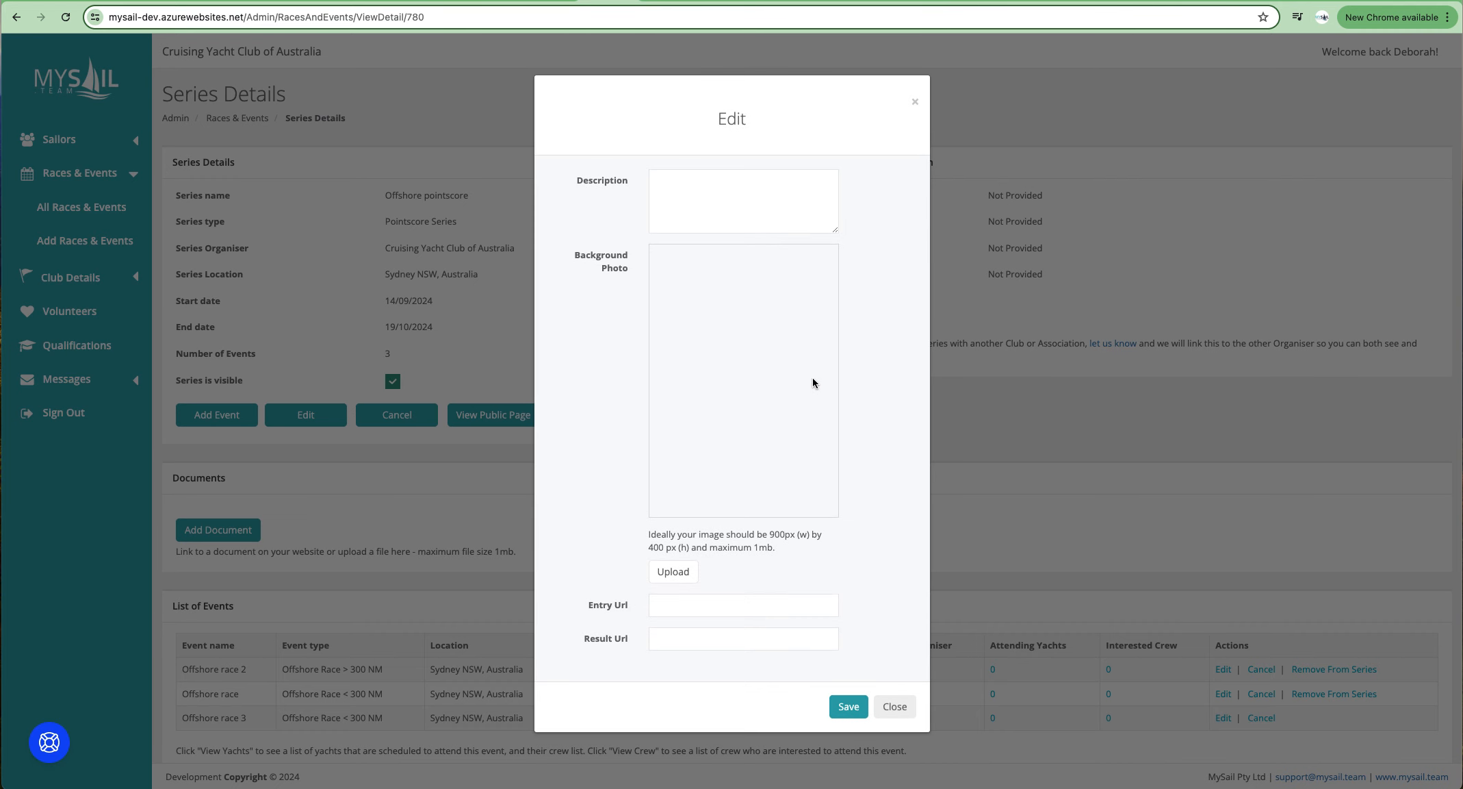
{"action": "left_click", "coordinate": [679, 192]}
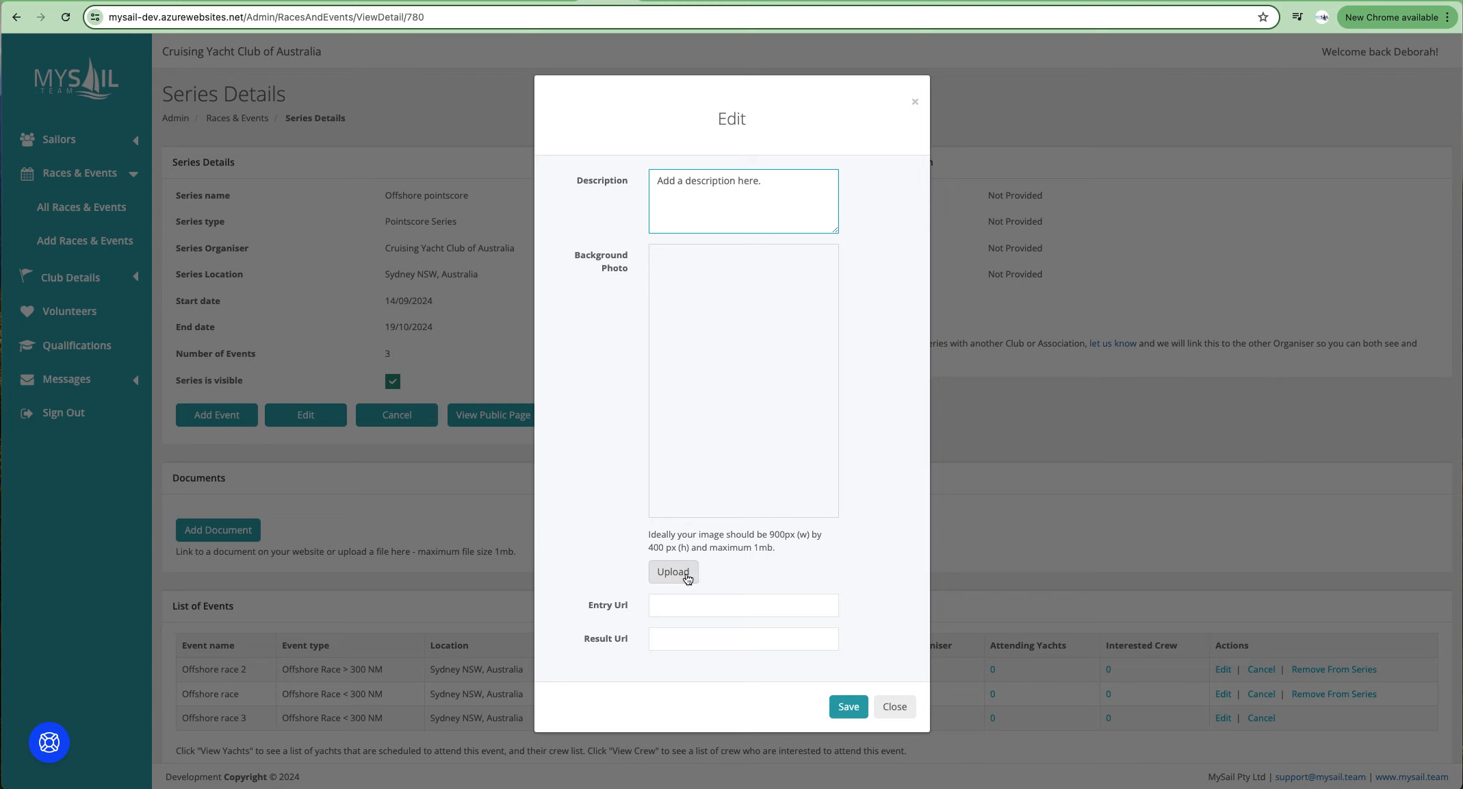
{"action": "left_click", "coordinate": [687, 605]}
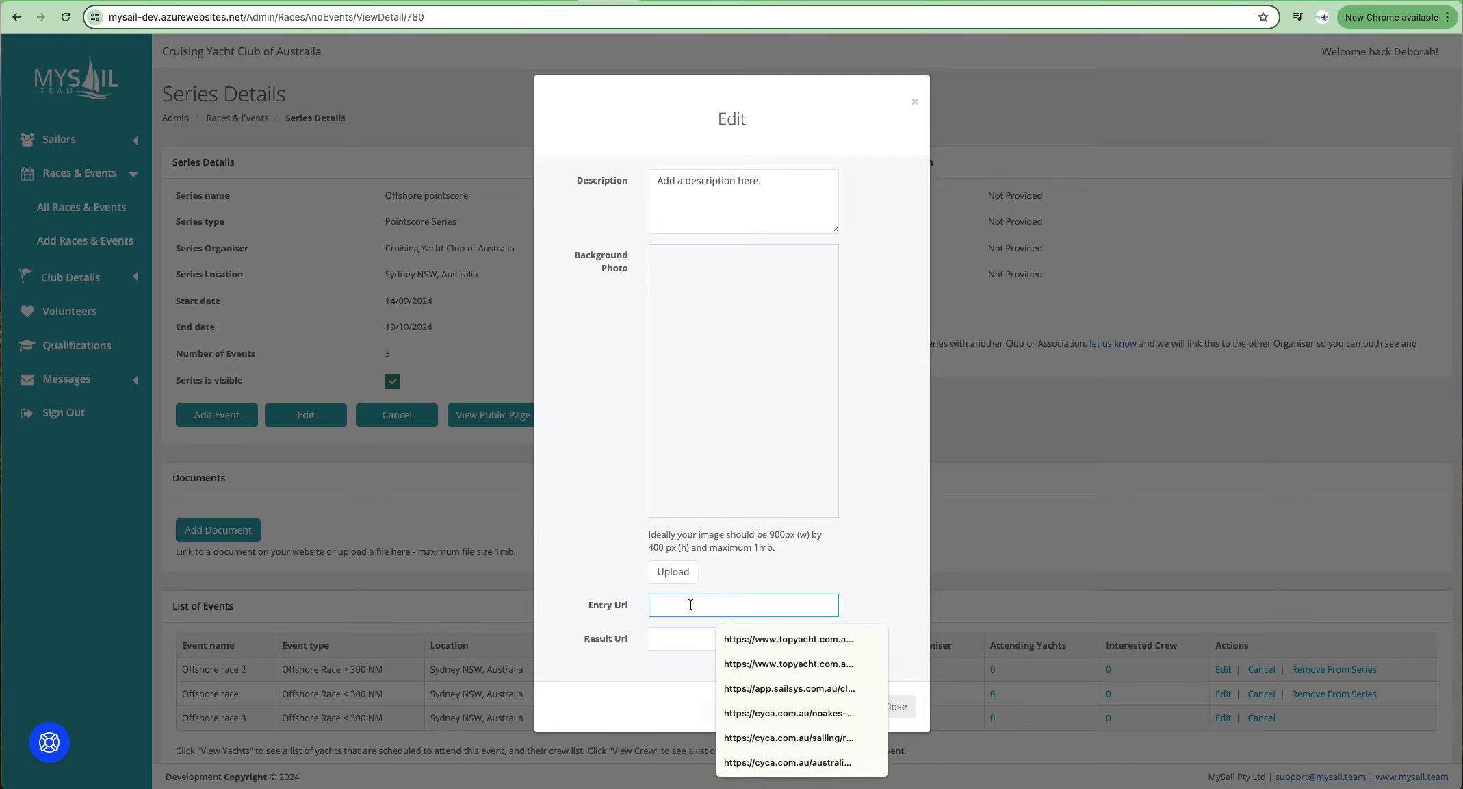
{"action": "type", "text": "mysail.team"}
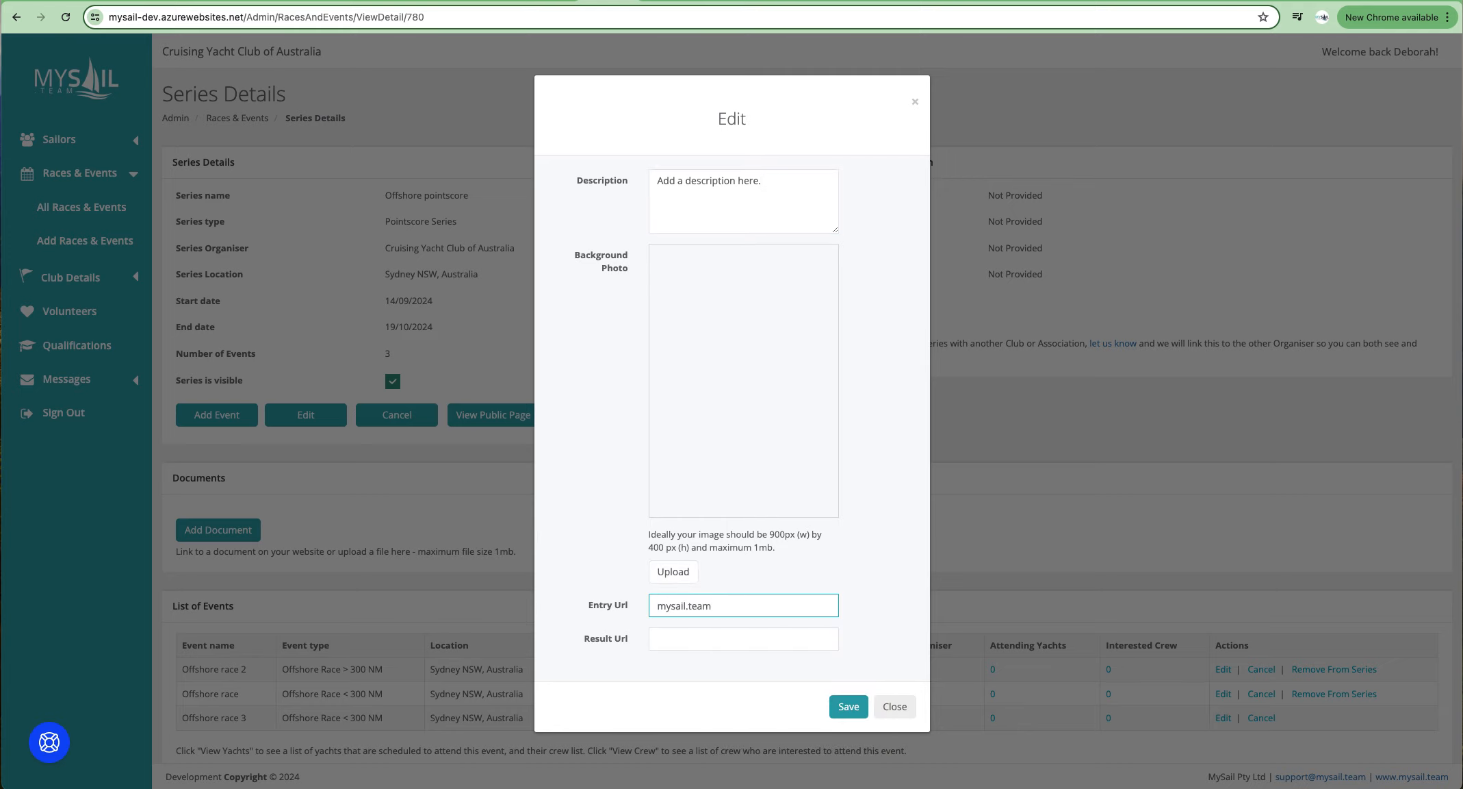
{"action": "left_click", "coordinate": [849, 707]}
Step: Add a document entry named "Sailing Handbook" to the Offshore pointscore series
{"action": "left_click", "coordinate": [248, 589]}
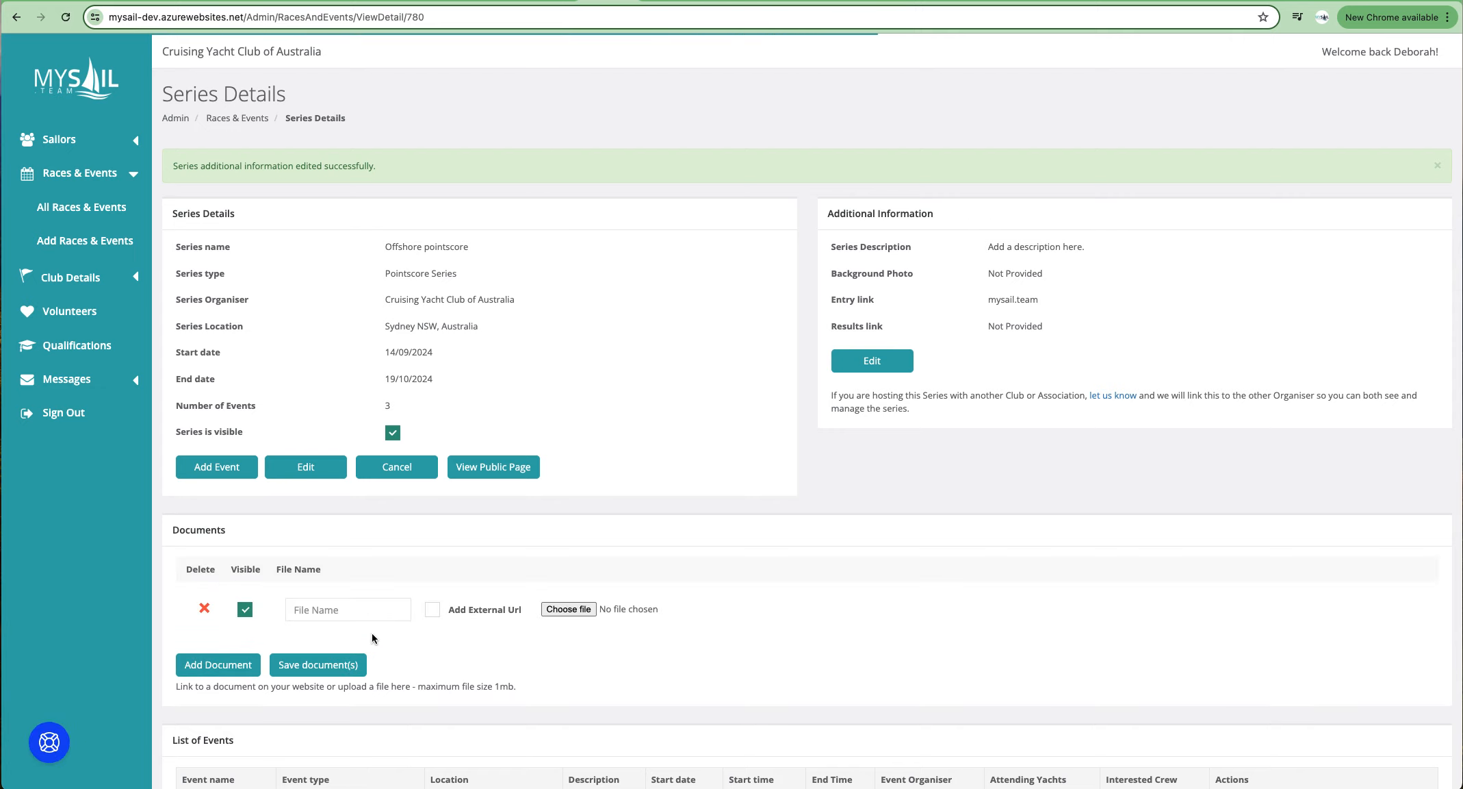
{"action": "left_click", "coordinate": [336, 615]}
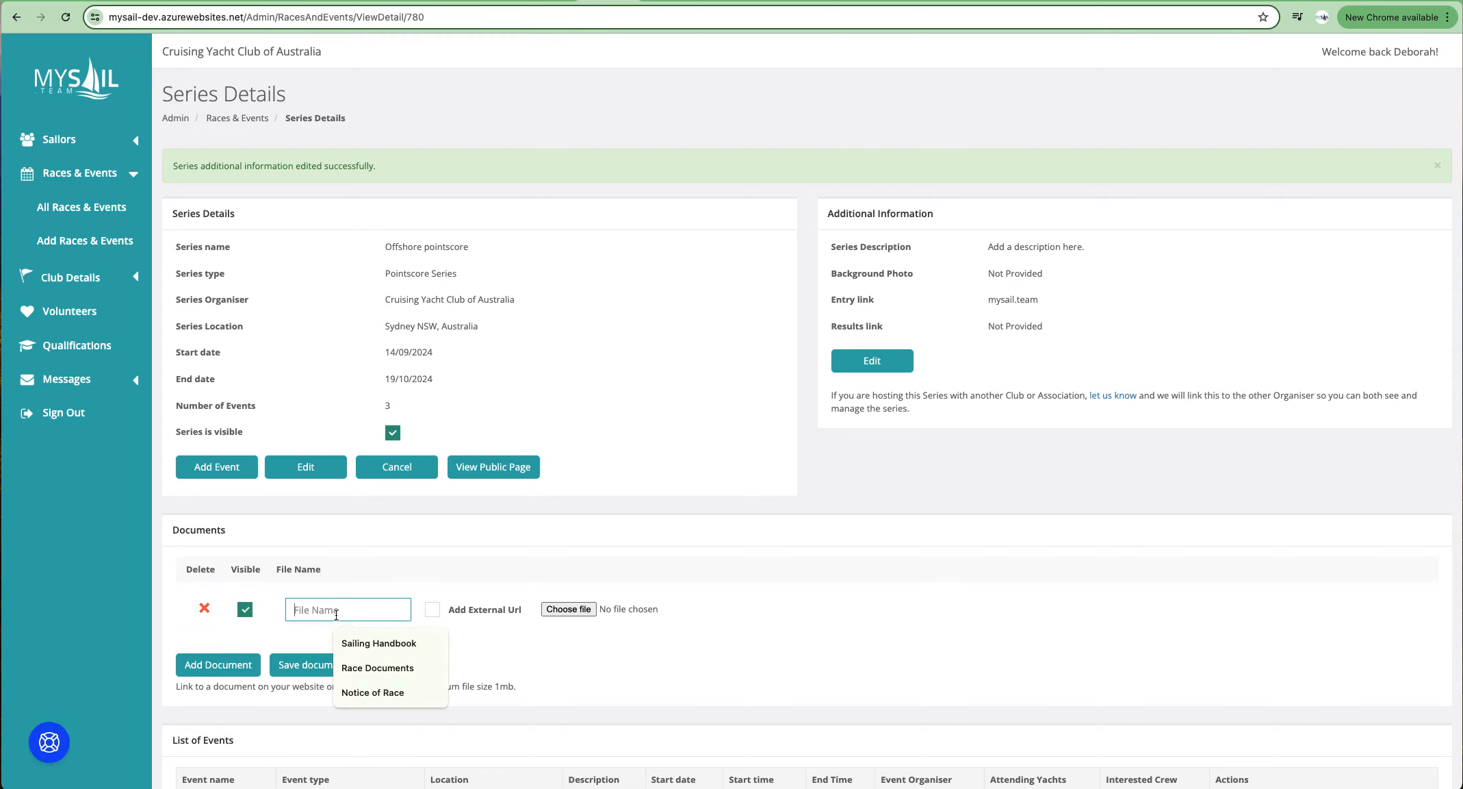
{"action": "type", "text": "Sailing ins"}
{"action": "key", "text": "BackSpace"}
{"action": "left_click", "coordinate": [379, 590]}
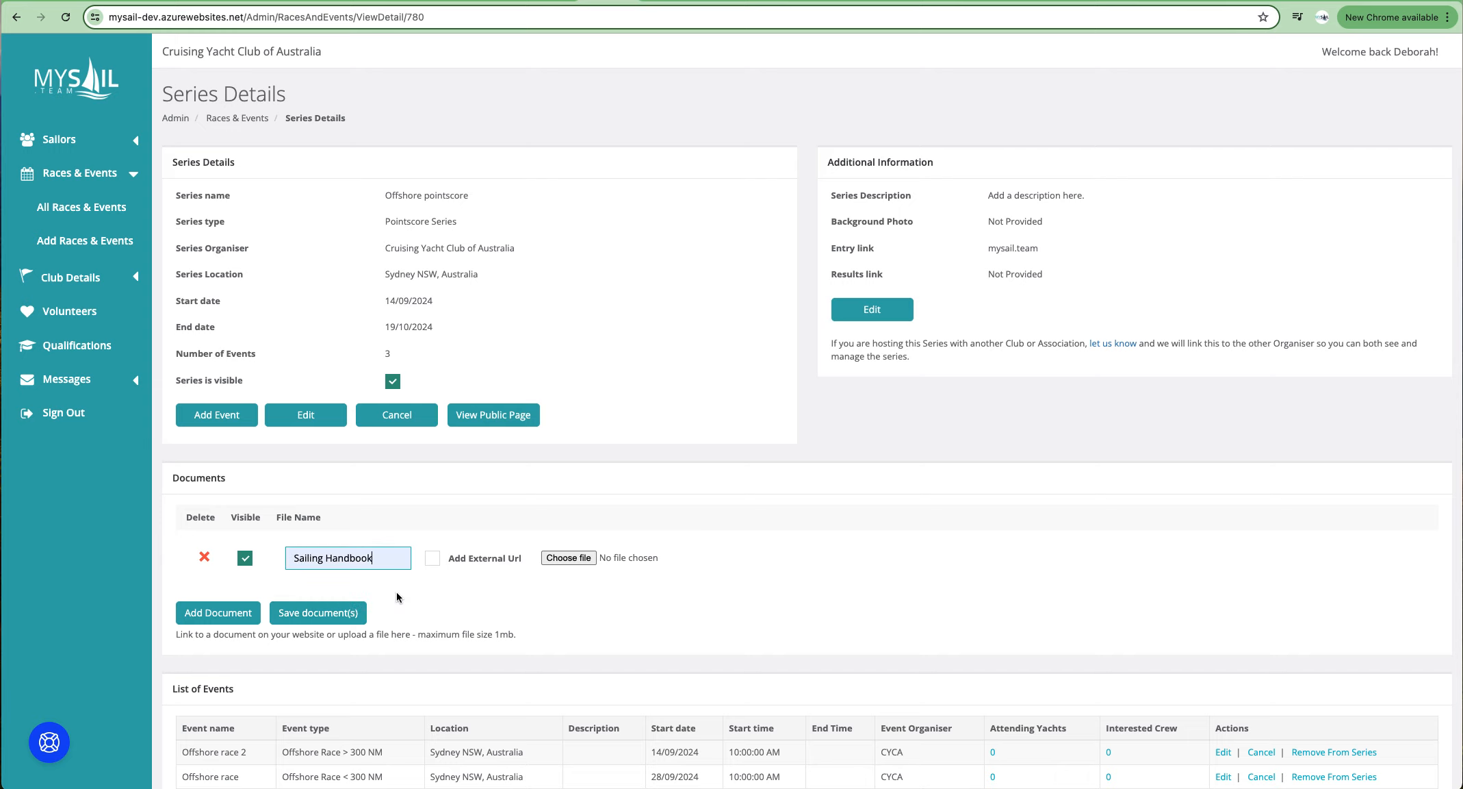
{"action": "left_click", "coordinate": [438, 558]}
{"action": "left_click", "coordinate": [434, 558]}
{"action": "left_click", "coordinate": [434, 558]}
{"action": "left_click", "coordinate": [600, 558]}
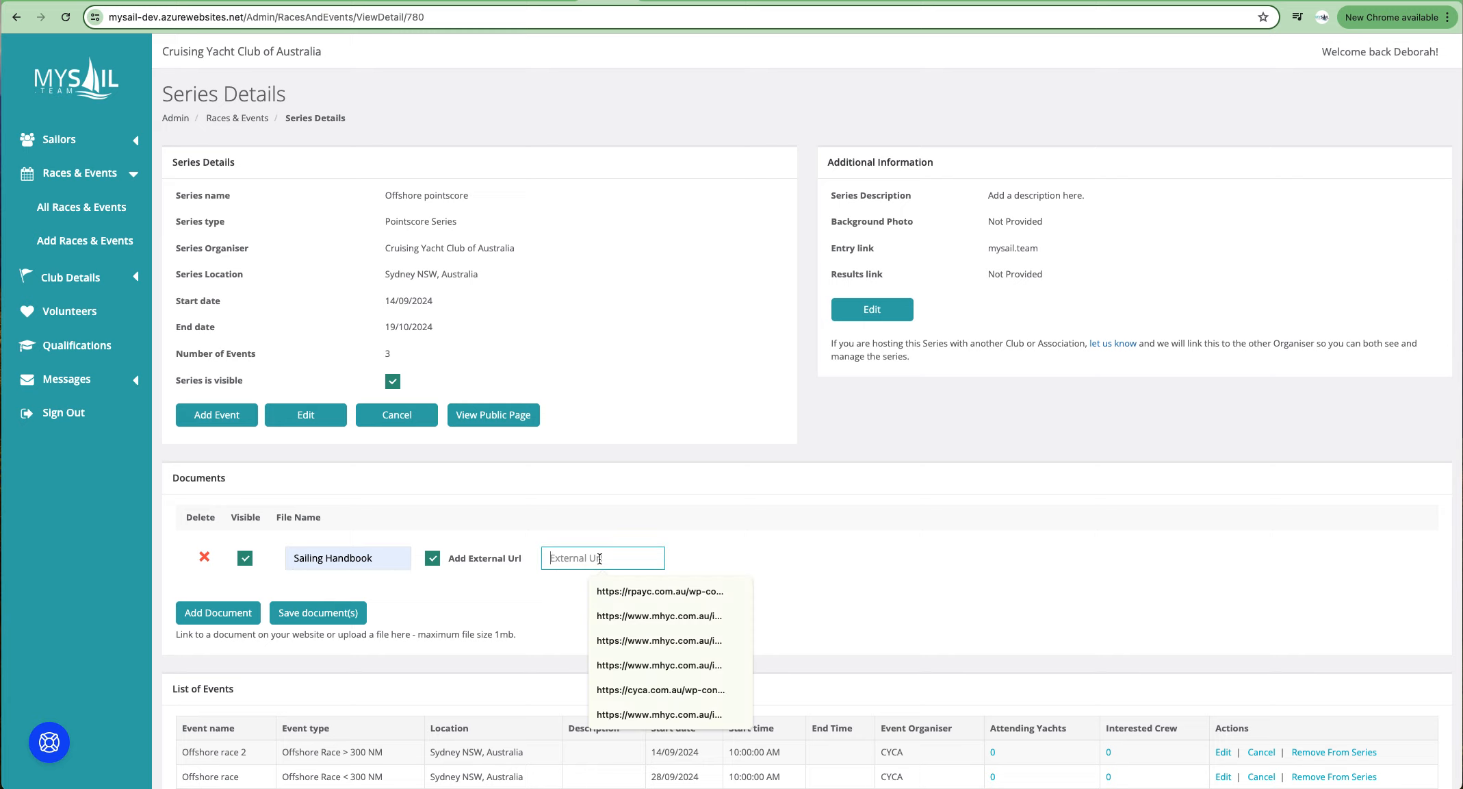
{"action": "type", "text": "www.mysail.team"}
{"action": "left_click", "coordinate": [226, 614]}
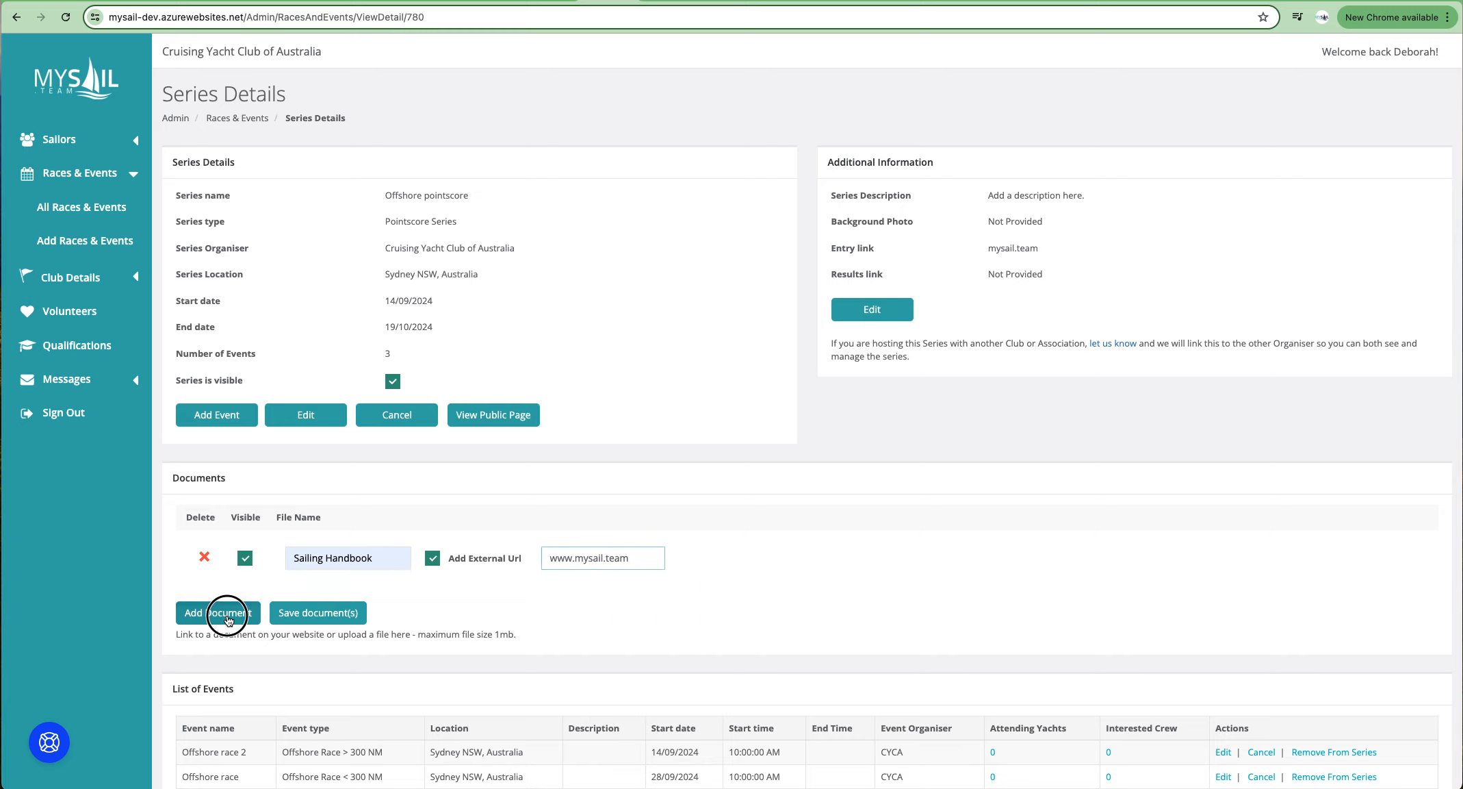
Step: Save the pending documents and add a new document entry named "Notice of Race" to the Offshore pointscore series
{"action": "left_click", "coordinate": [312, 667]}
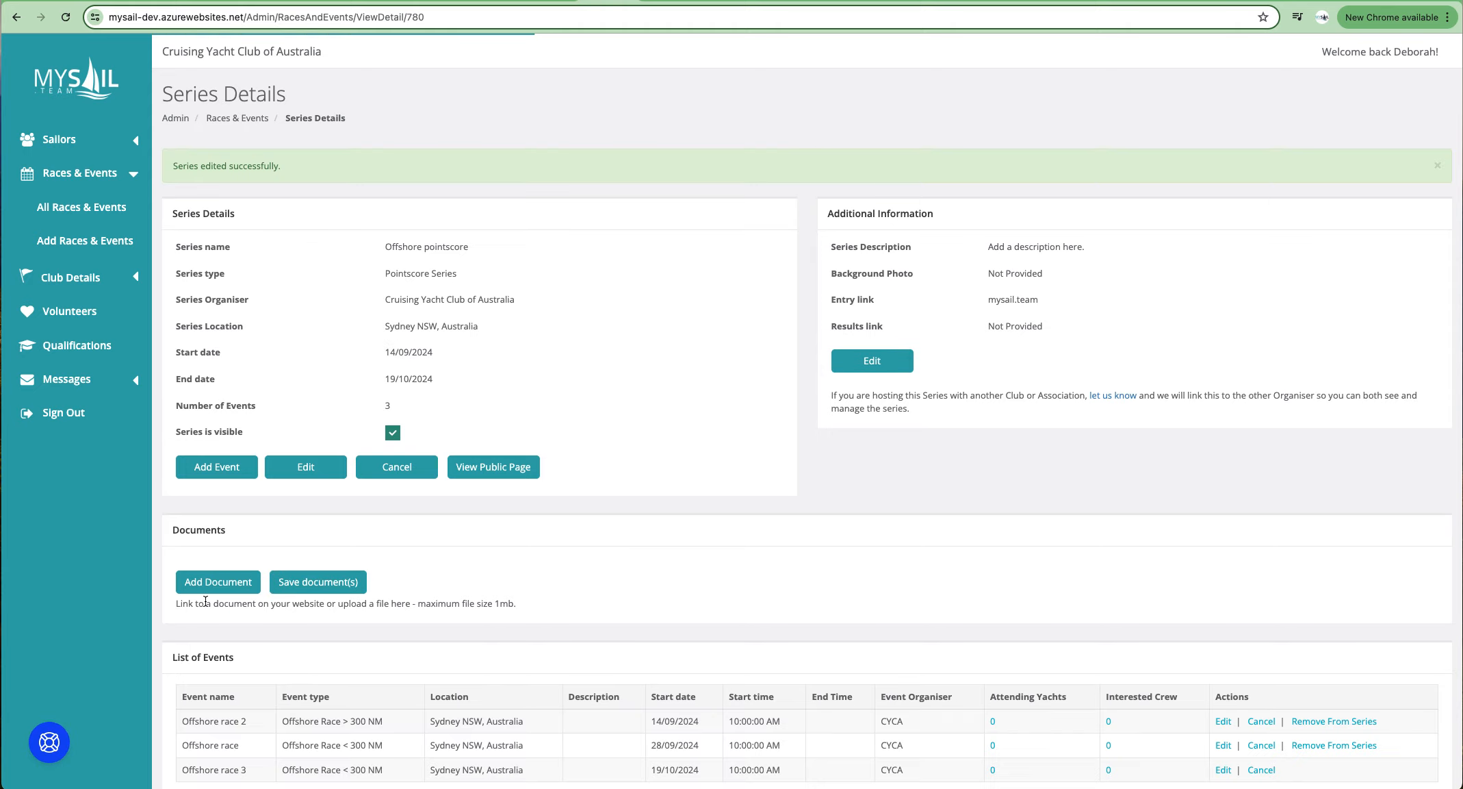
{"action": "left_click", "coordinate": [226, 587]}
{"action": "left_click", "coordinate": [358, 610]}
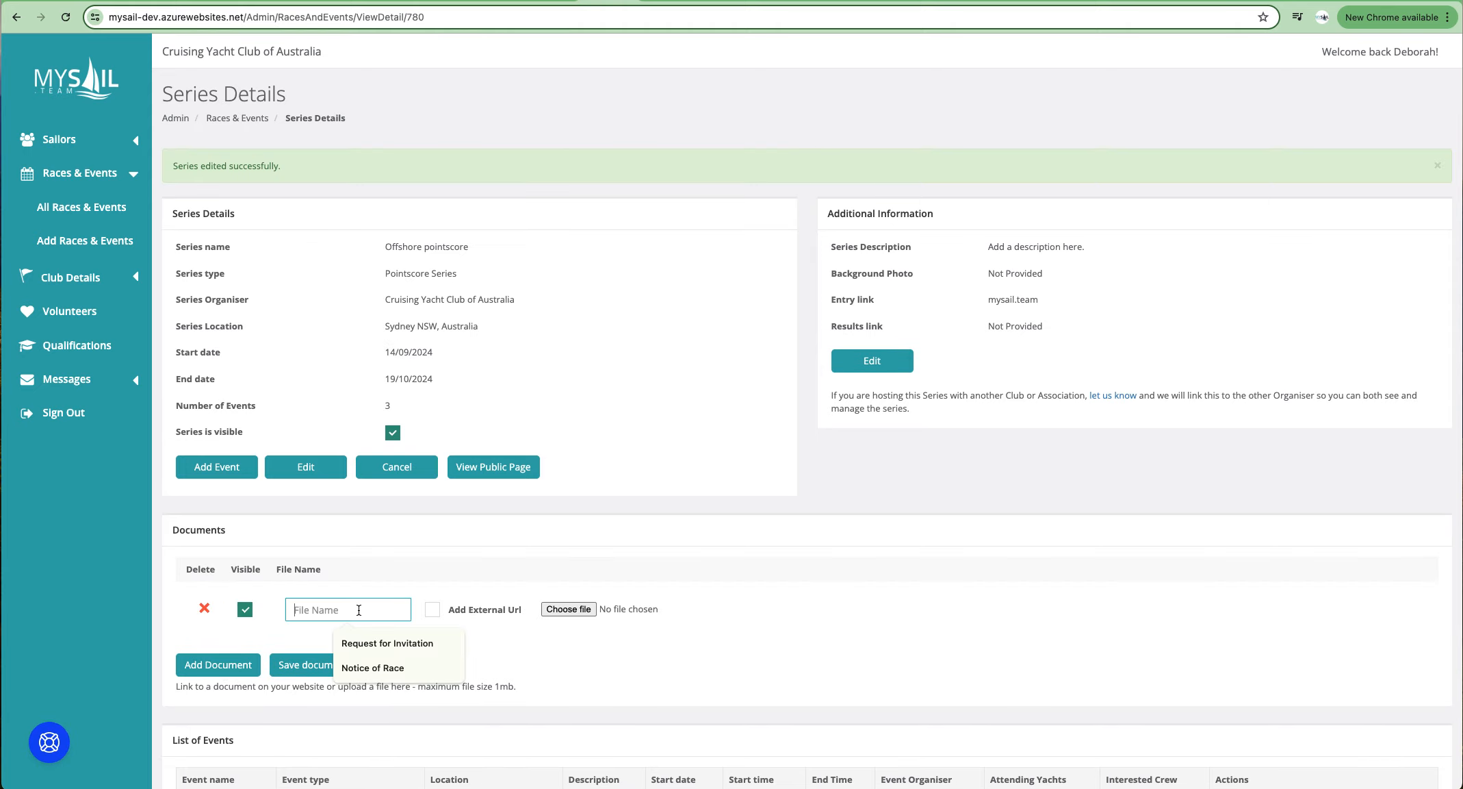
{"action": "left_click", "coordinate": [373, 667]}
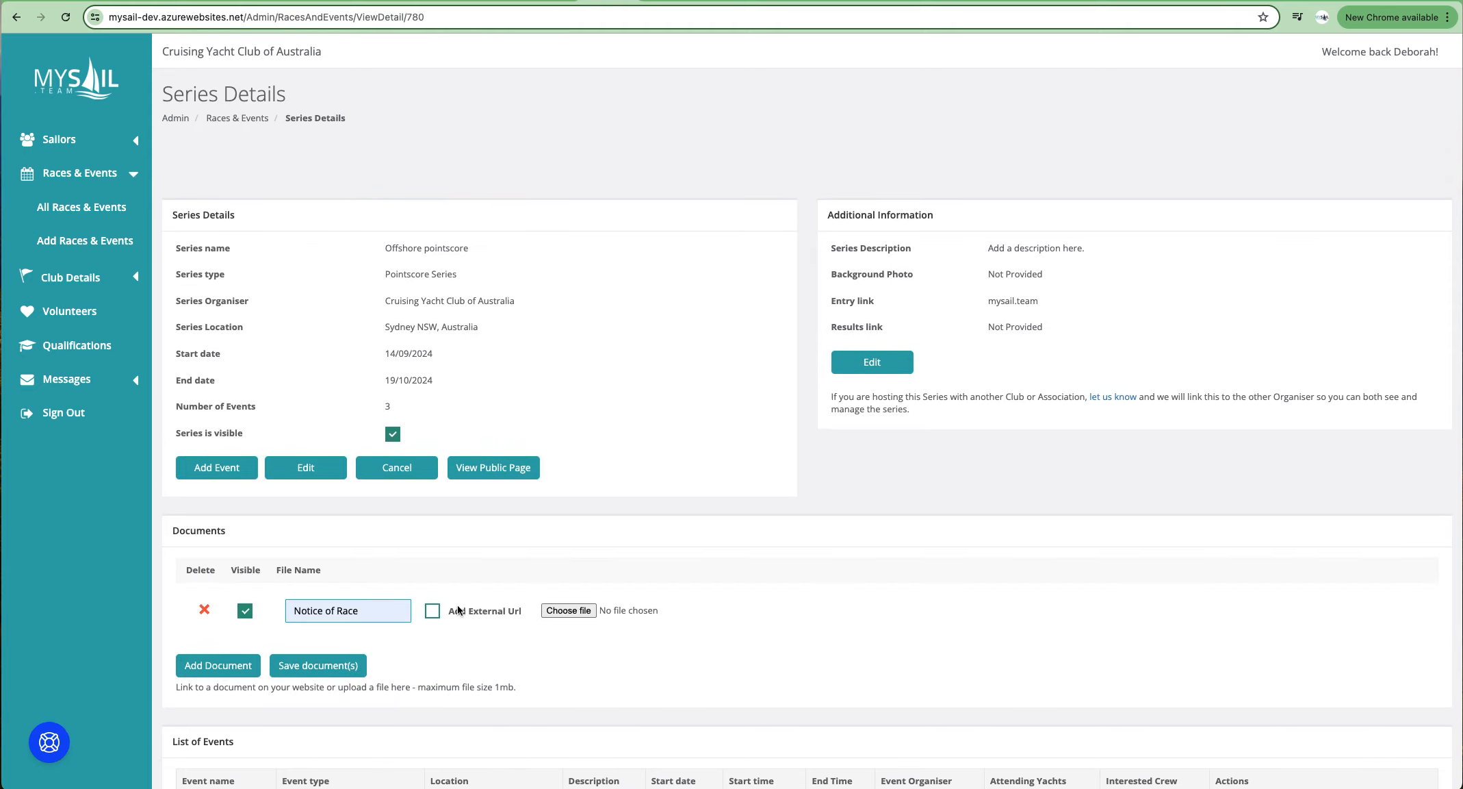
Step: Link the Notice of Race document to the external URL mysail.team and save the series documents
{"action": "left_click", "coordinate": [427, 563]}
{"action": "left_click", "coordinate": [592, 558]}
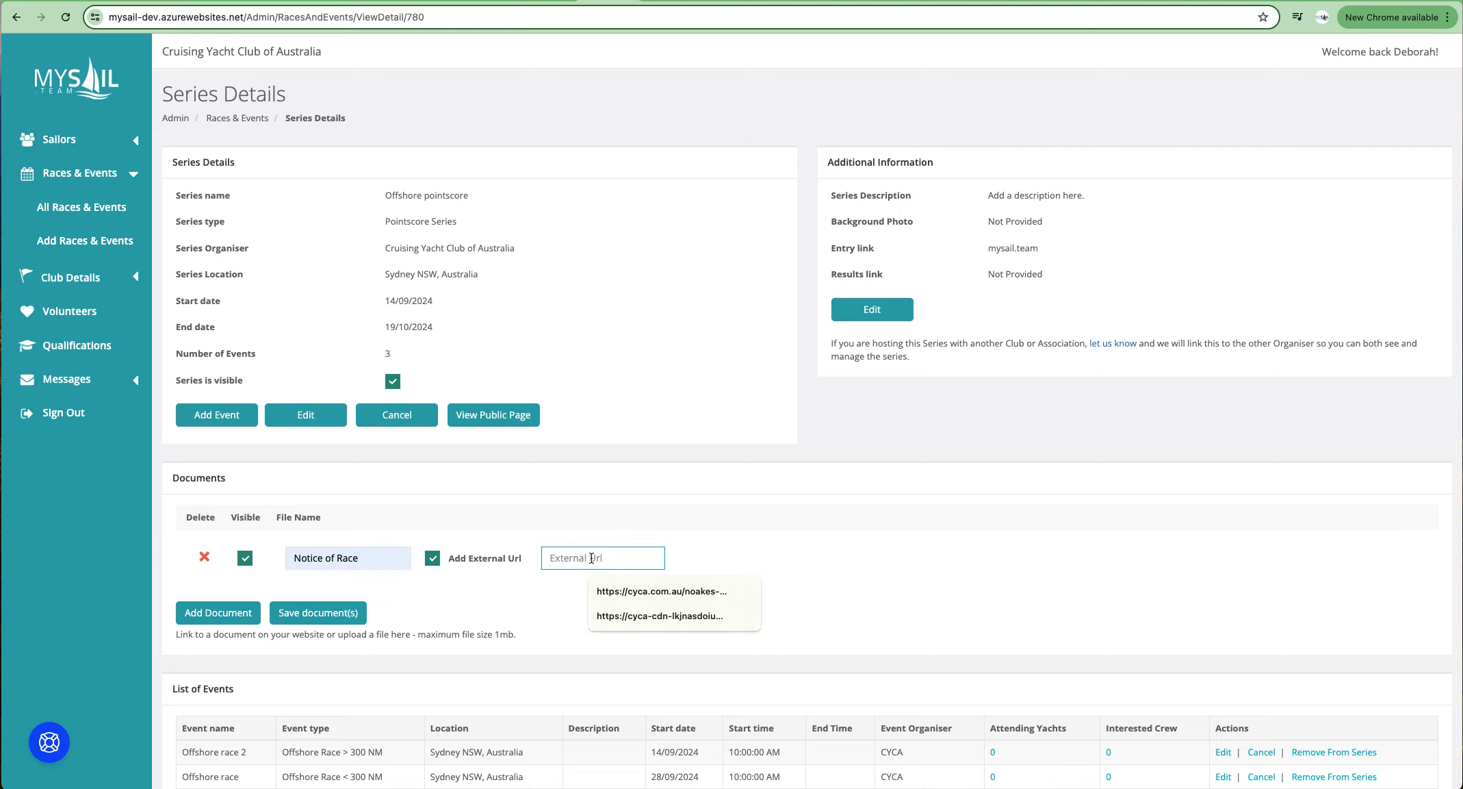
{"action": "type", "text": "mysail.team"}
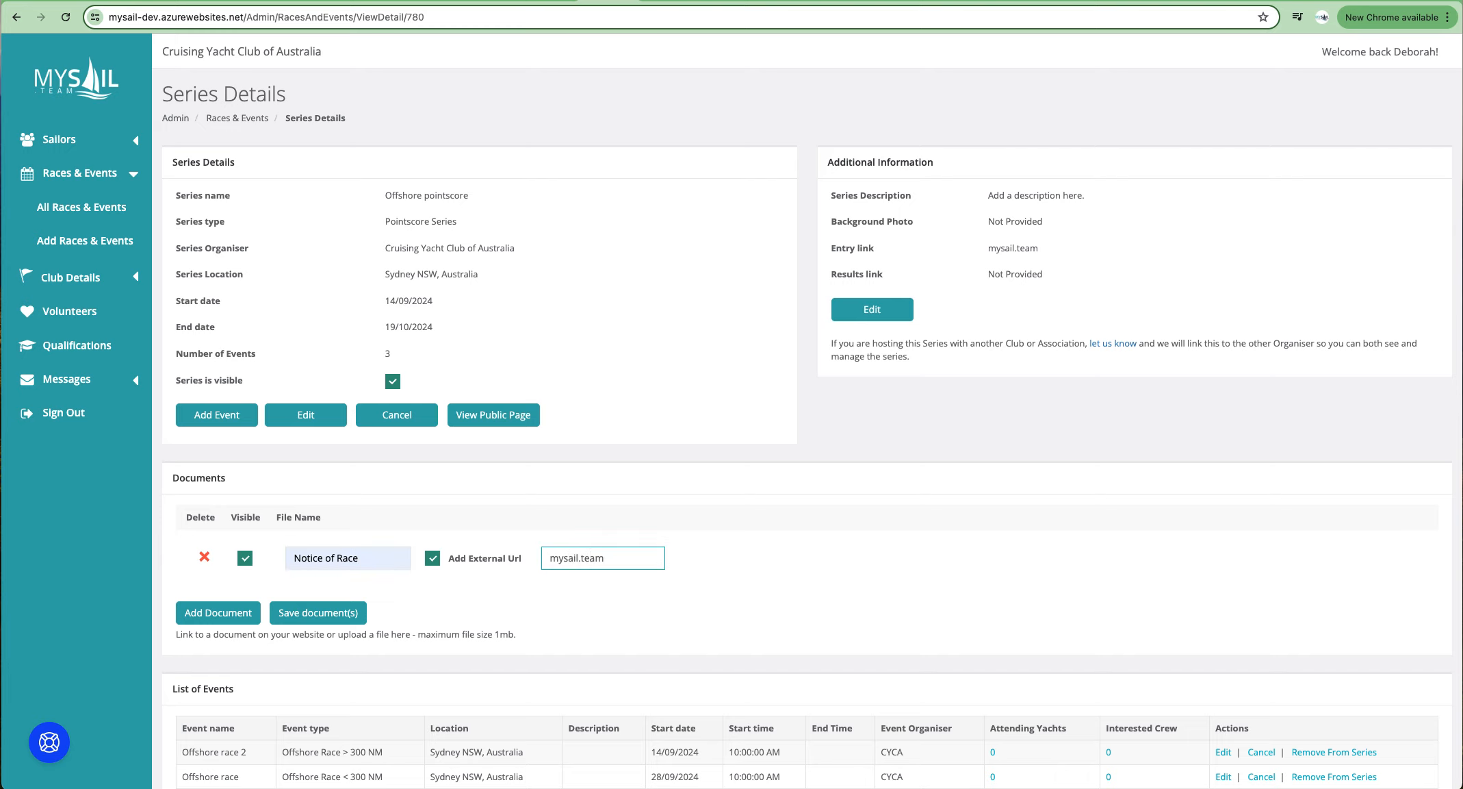
{"action": "left_click", "coordinate": [348, 608]}
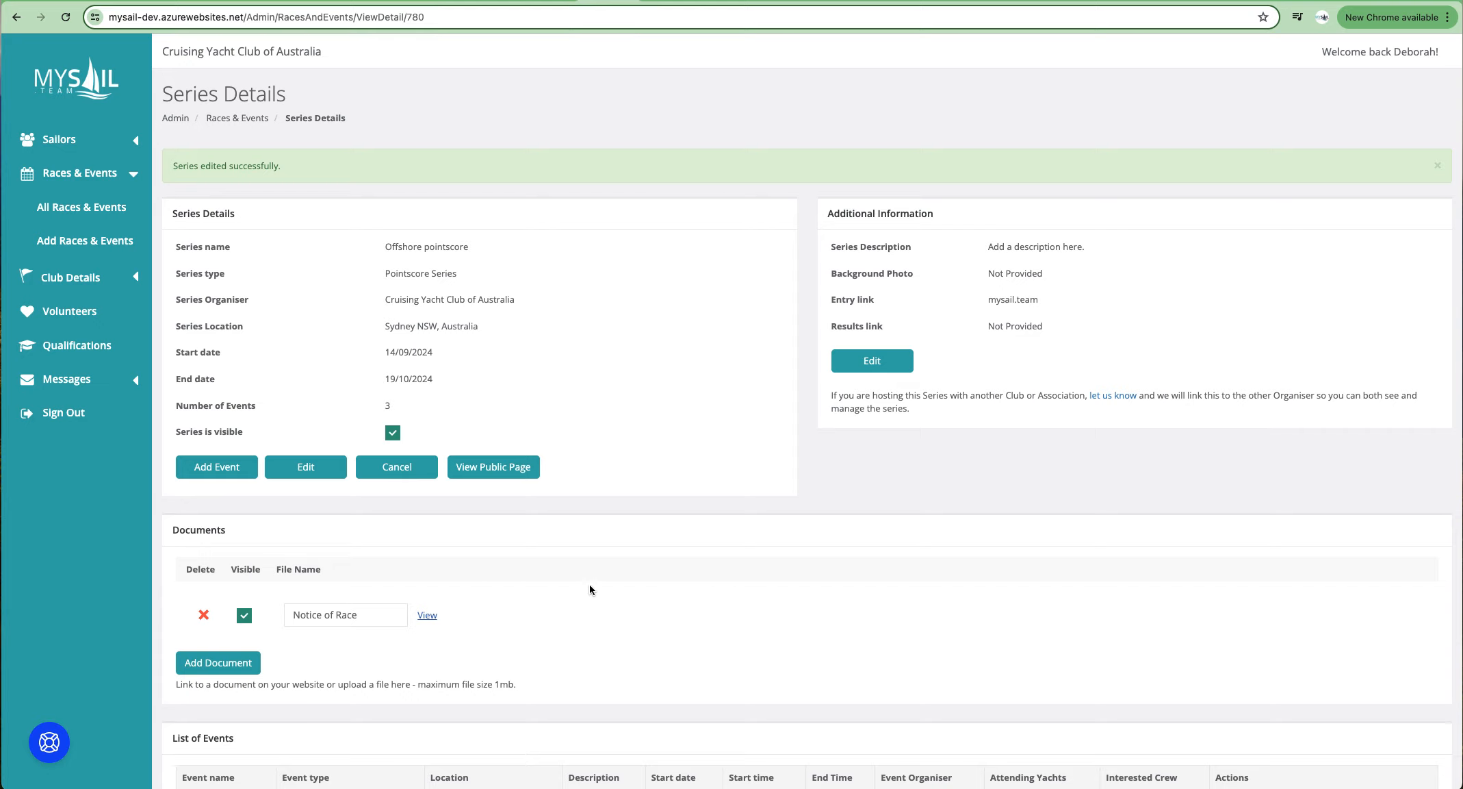
Step: View the public page of the Offshore pointscore series and check its description text above the document link
{"action": "left_click", "coordinate": [496, 466]}
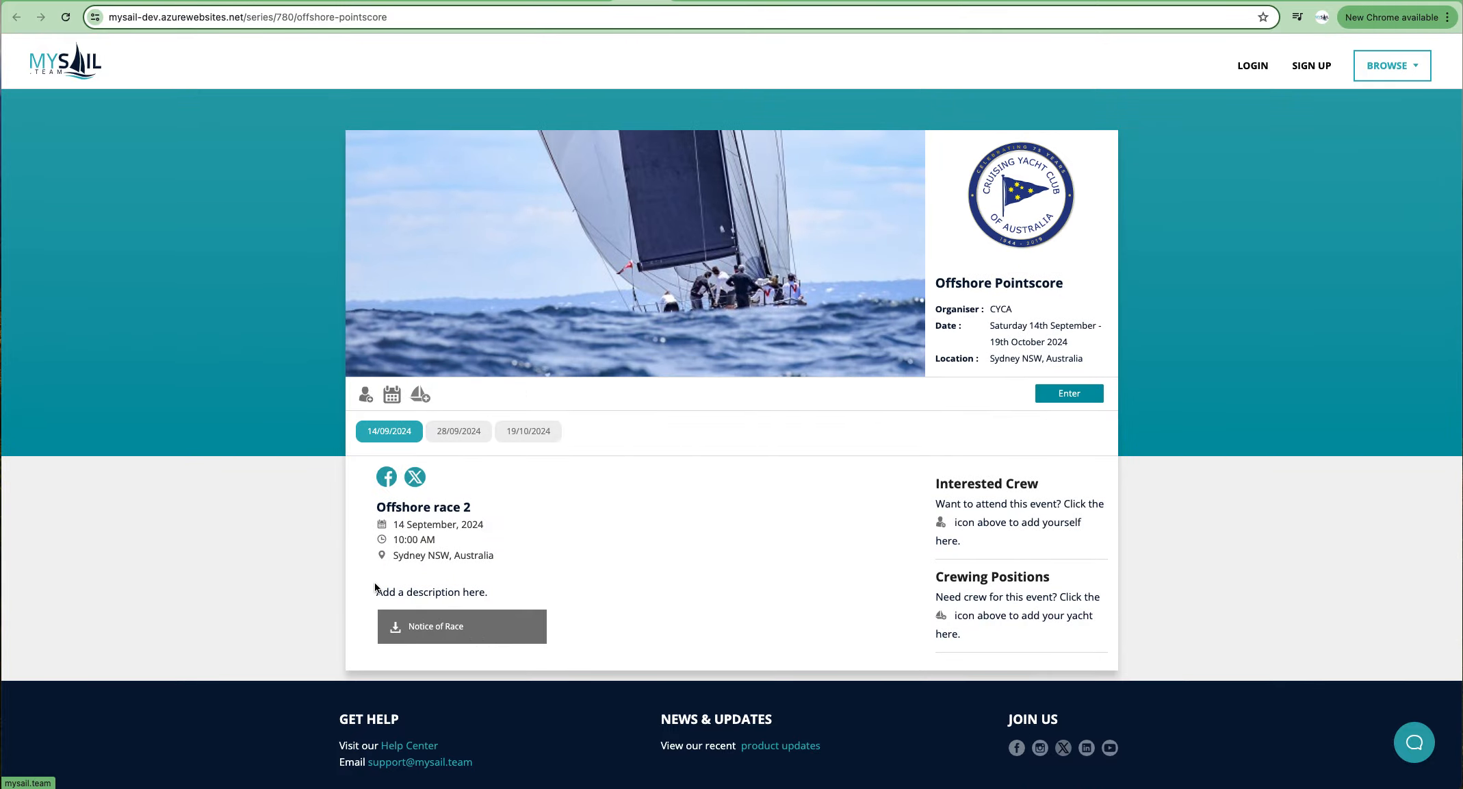
{"action": "left_click_drag", "start_coordinate": [516, 592], "coordinate": [341, 590]}
{"action": "left_click", "coordinate": [423, 598]}
{"action": "left_click_drag", "start_coordinate": [507, 594], "coordinate": [380, 590]}
{"action": "left_click", "coordinate": [494, 597]}
Step: Browse the public Races & Events listing and look through the listed series
{"action": "left_click", "coordinate": [1387, 66]}
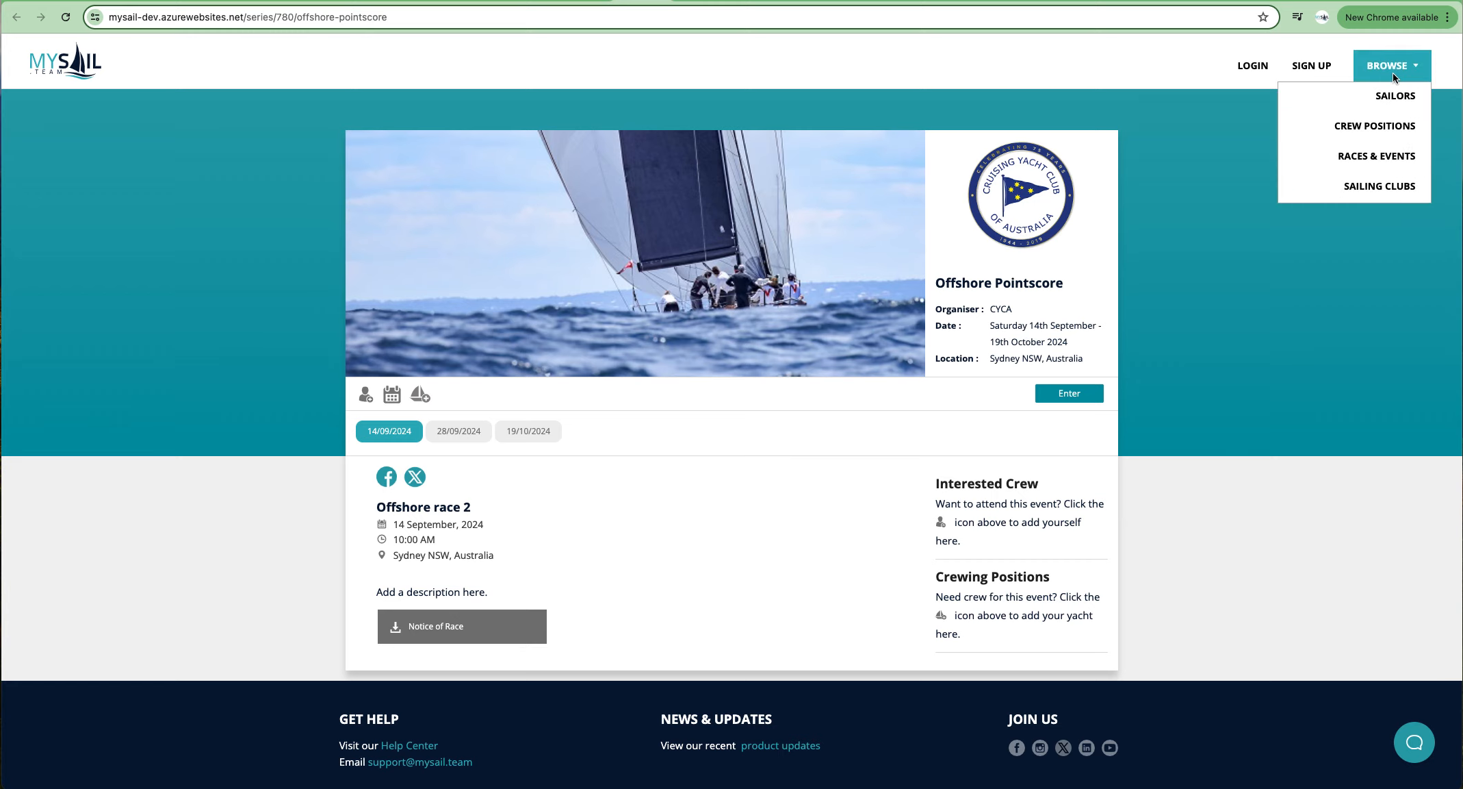
{"action": "left_click", "coordinate": [1391, 157]}
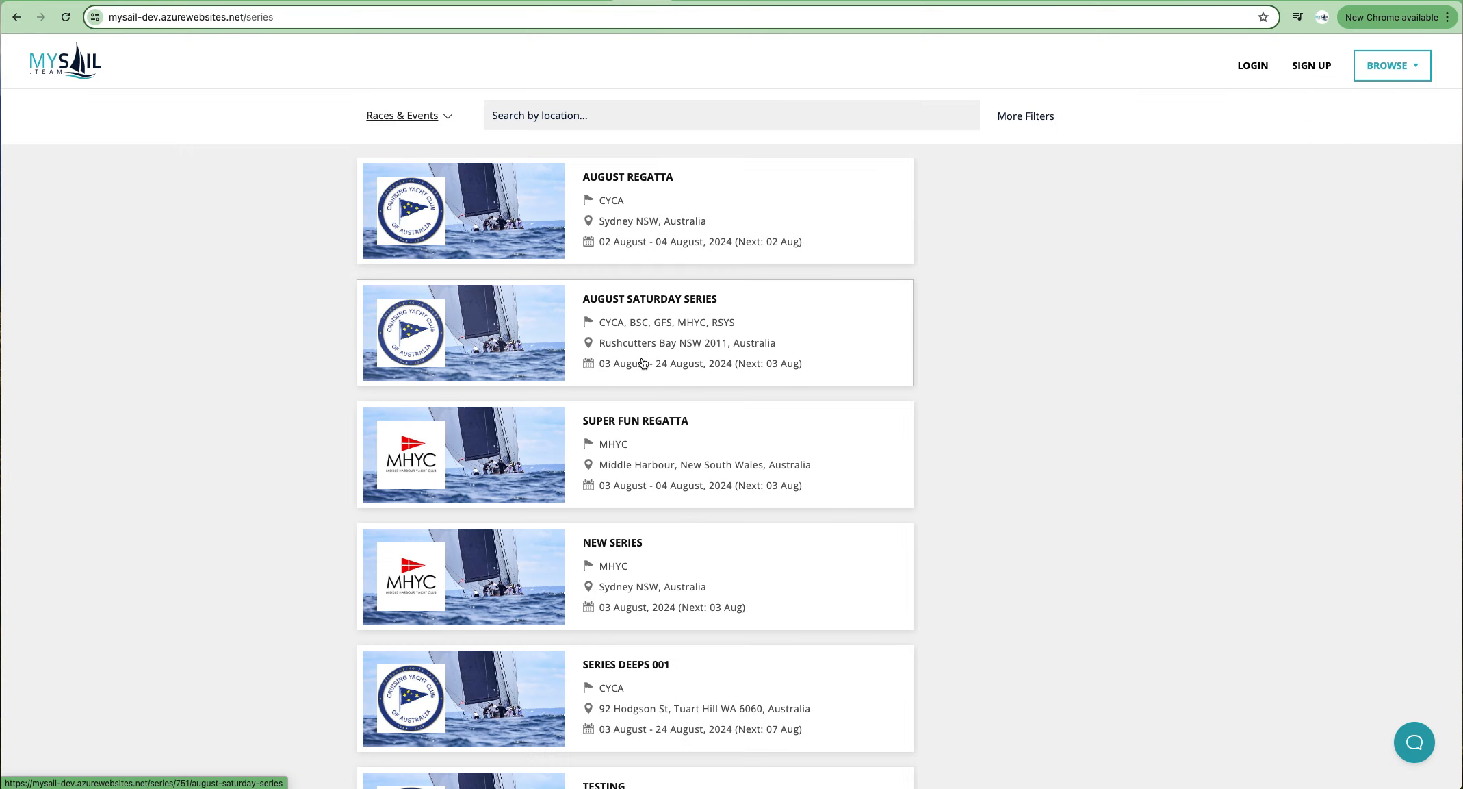
{"action": "scroll", "coordinate": [647, 362], "scroll_direction": "down", "scroll_amount": 10}
{"action": "scroll", "coordinate": [647, 361], "scroll_direction": "down", "scroll_amount": 8}
{"action": "scroll", "coordinate": [650, 362], "scroll_direction": "up", "scroll_amount": 20}
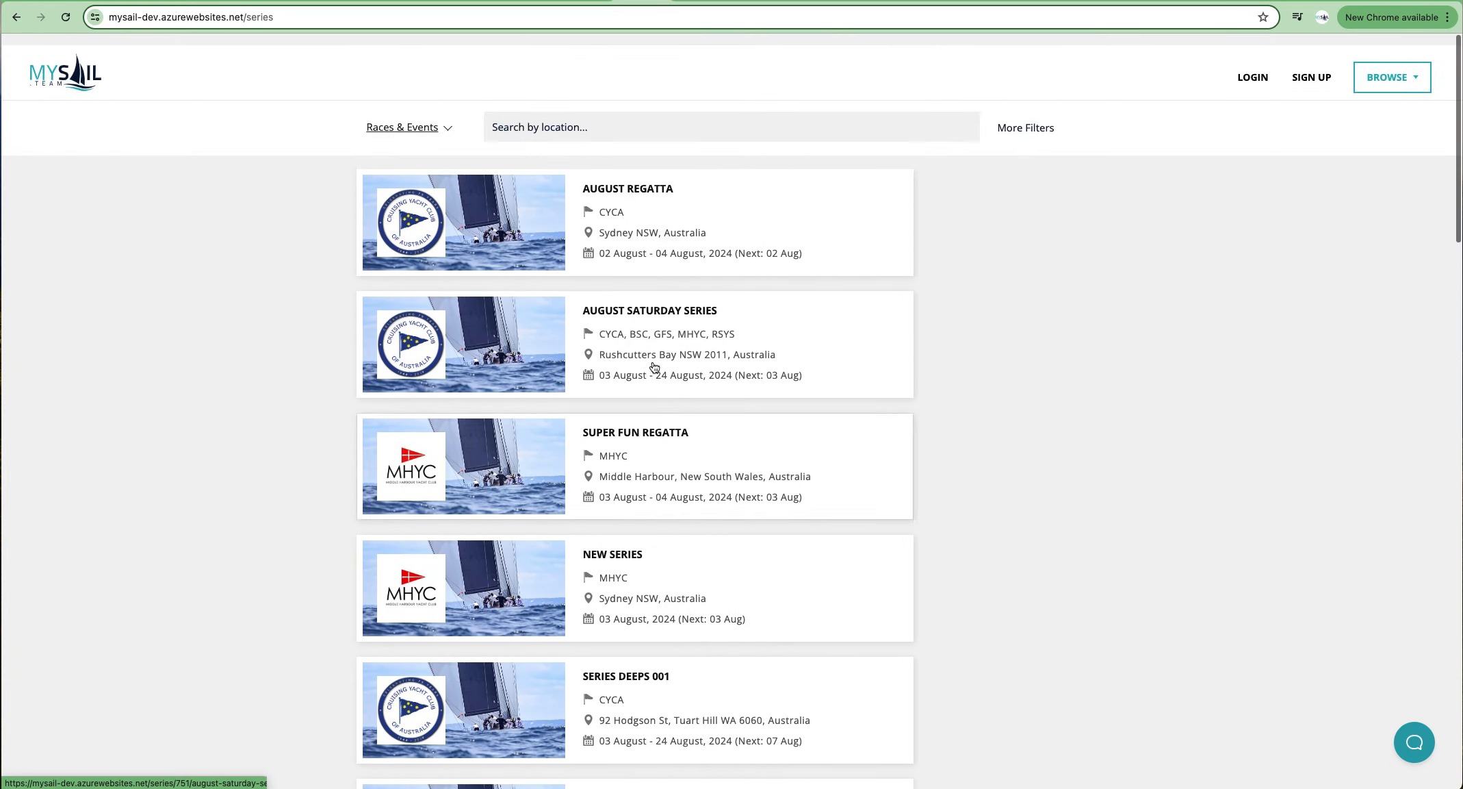
Step: Return to the series details in the club portal, review the suggested help articles and open the option to ask a question
{"action": "left_click", "coordinate": [589, 0]}
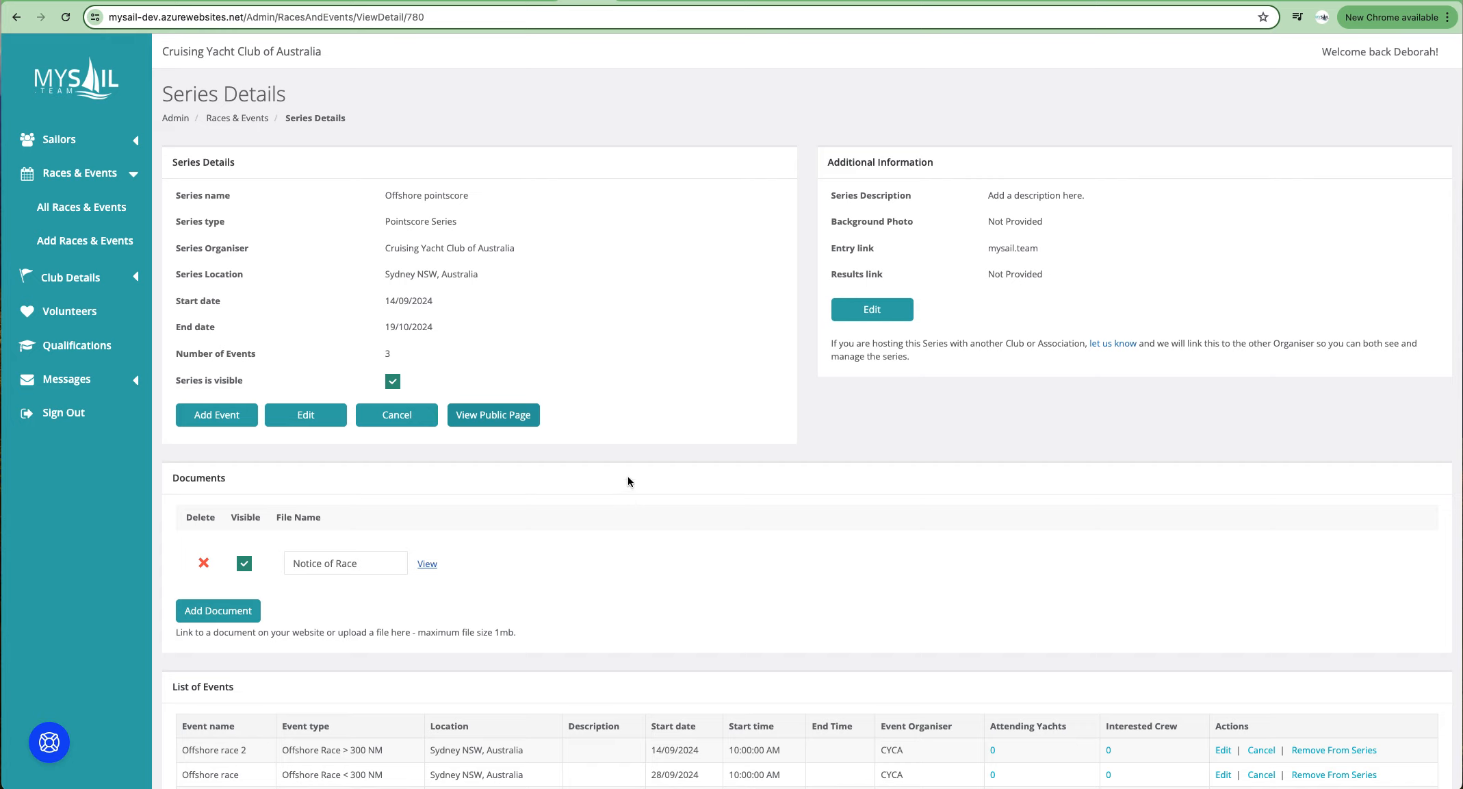
{"action": "left_click", "coordinate": [51, 743]}
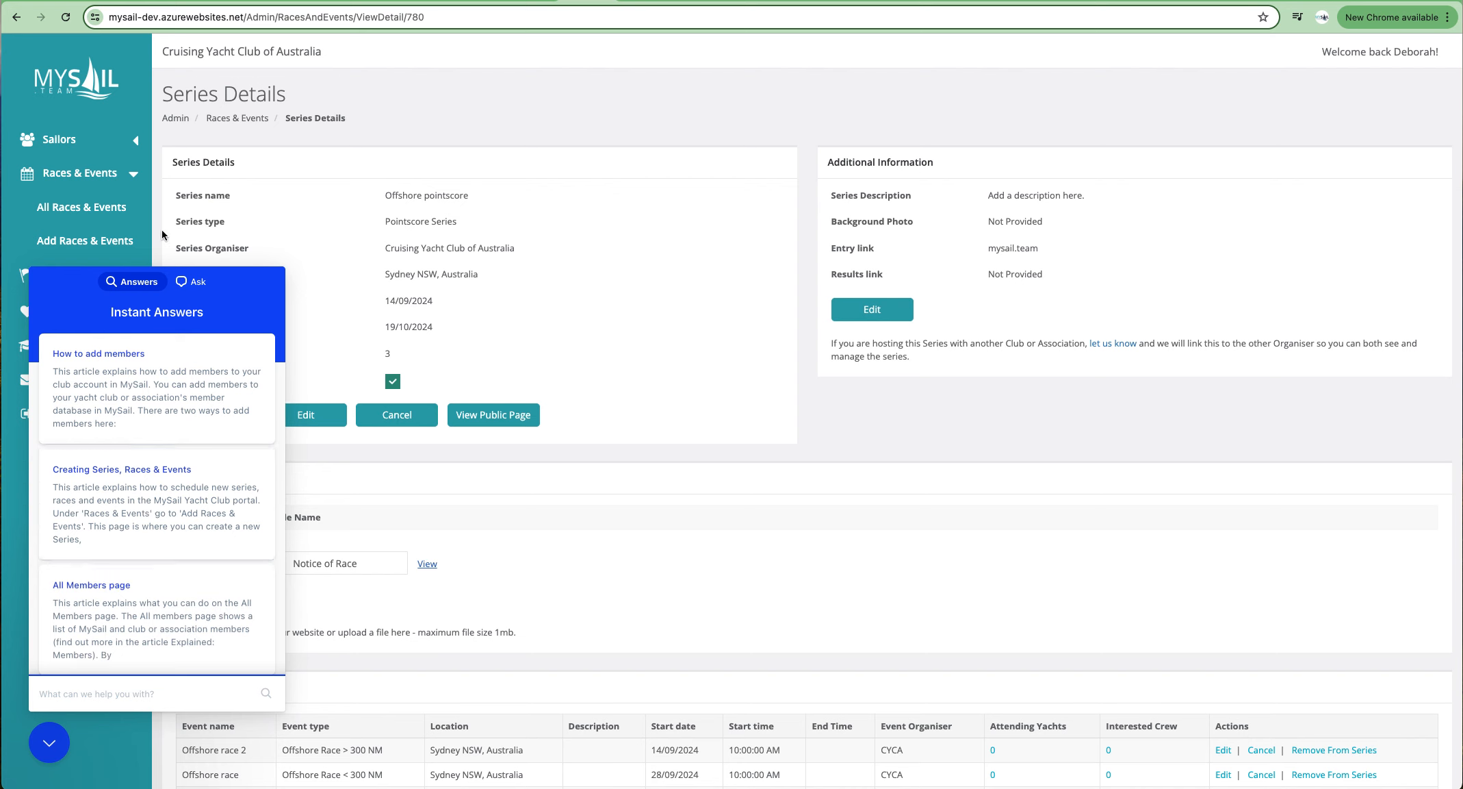
{"action": "scroll", "coordinate": [137, 363], "scroll_direction": "down", "scroll_amount": 5}
{"action": "scroll", "coordinate": [126, 357], "scroll_direction": "up", "scroll_amount": 5}
{"action": "left_click", "coordinate": [195, 281]}
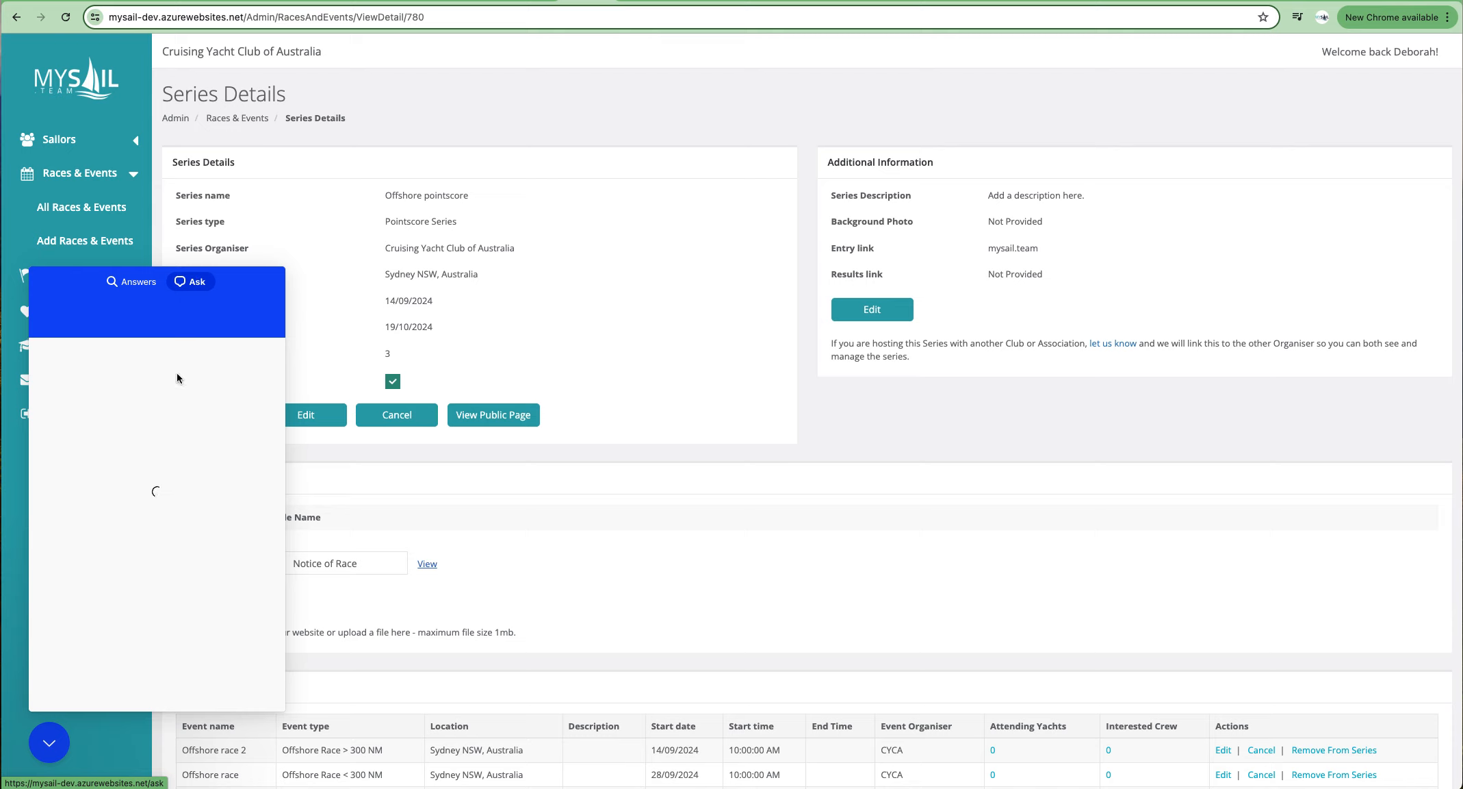